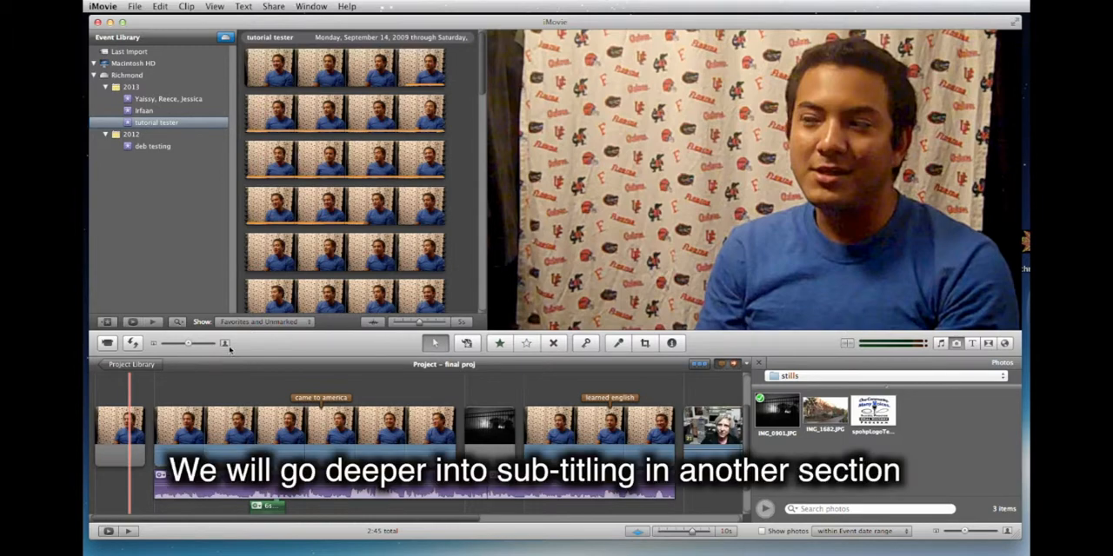
# Select about 12 seconds of the blue-shirt interview in the fifth row of the tutorial tester event footage and append it to the project.
pyautogui.hscroll(5, 242, 379)
pyautogui.hscroll(1, 253, 389)
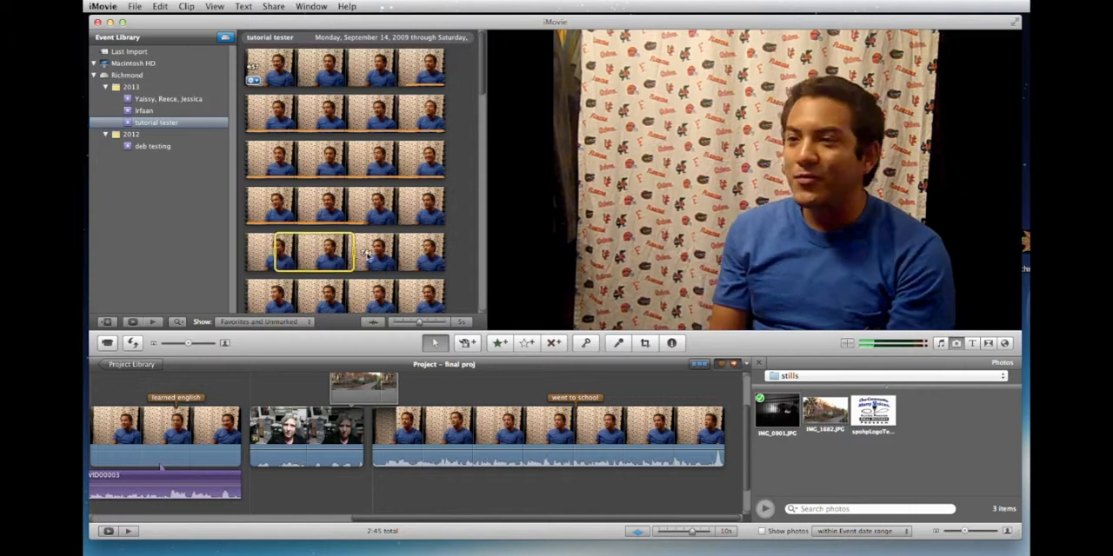
pyautogui.moveTo(276, 254); pyautogui.dragTo(398, 252)
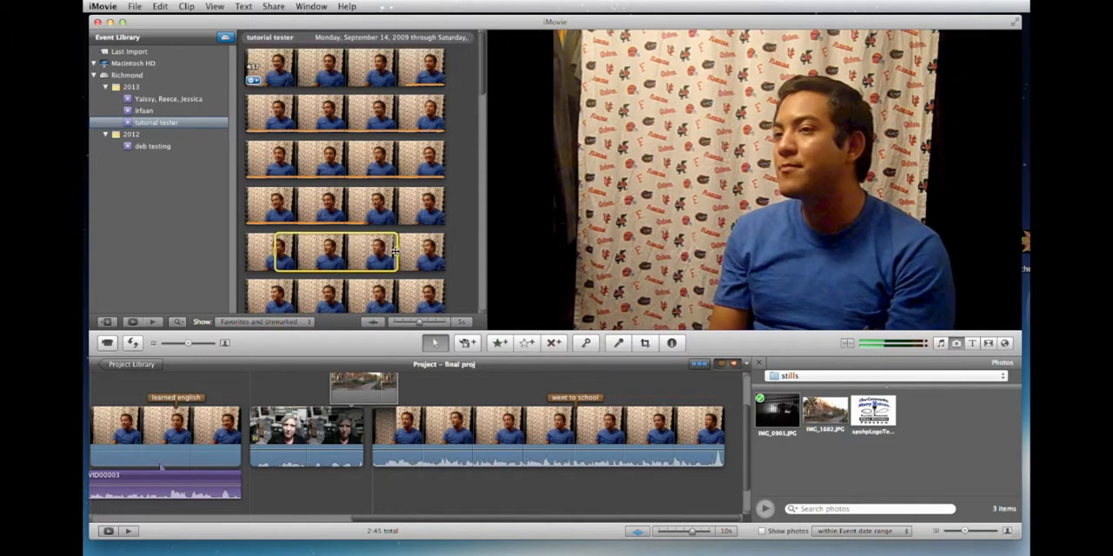
pyautogui.press('e')
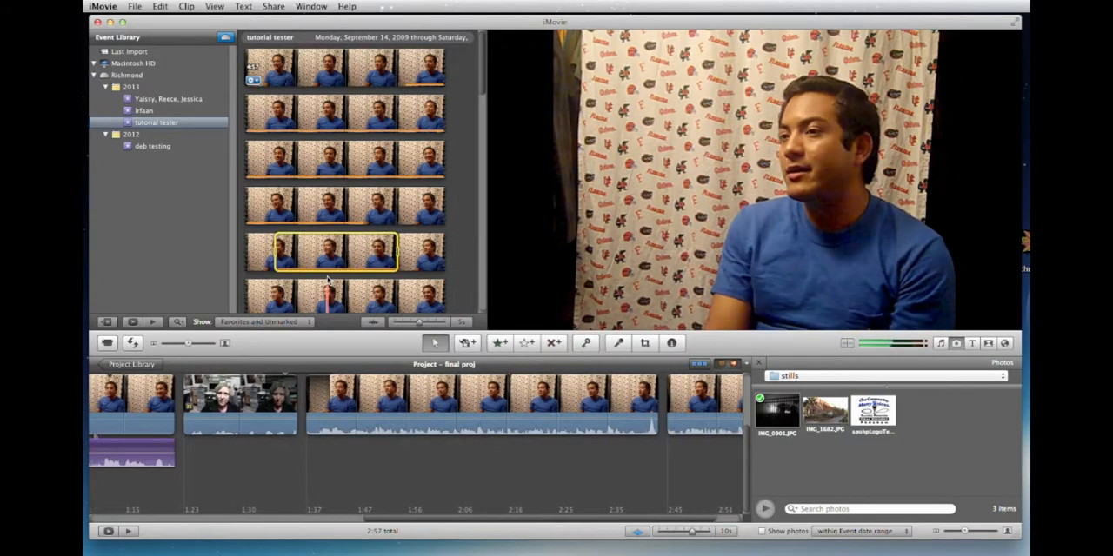
# Select about 8 seconds of the gray-haired woman's footage in the tutorial tester event and append it to the end of the project.
pyautogui.scroll(-10, 329, 206)
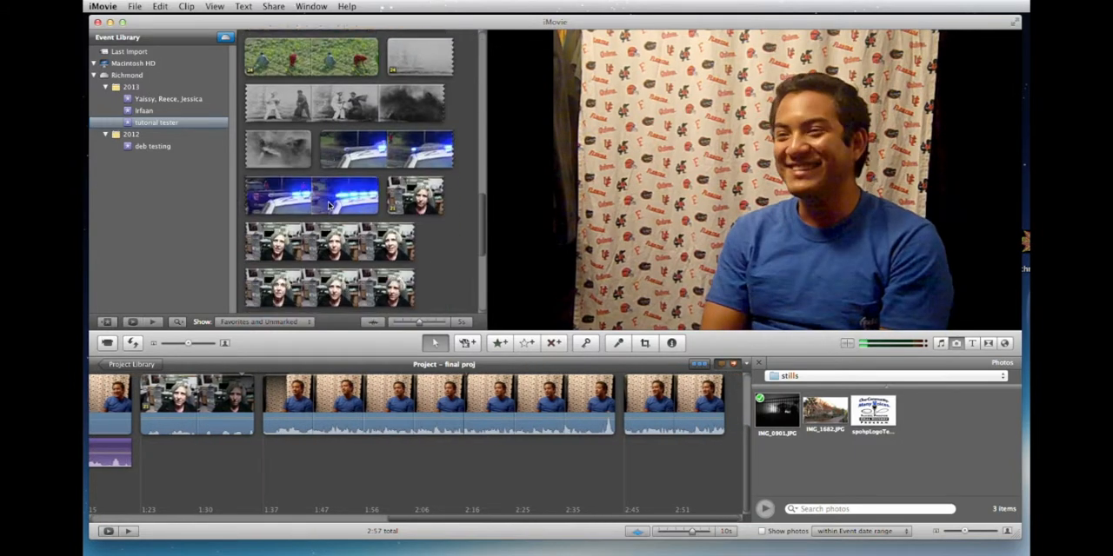
pyautogui.scroll(-3, 330, 207)
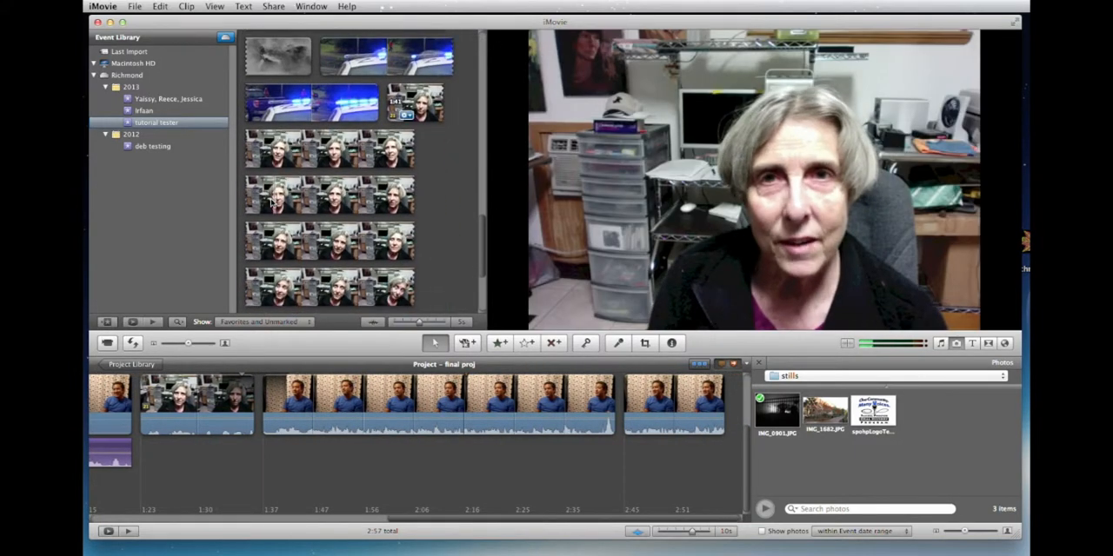
pyautogui.moveTo(271, 204); pyautogui.dragTo(366, 206)
pyautogui.press('e')
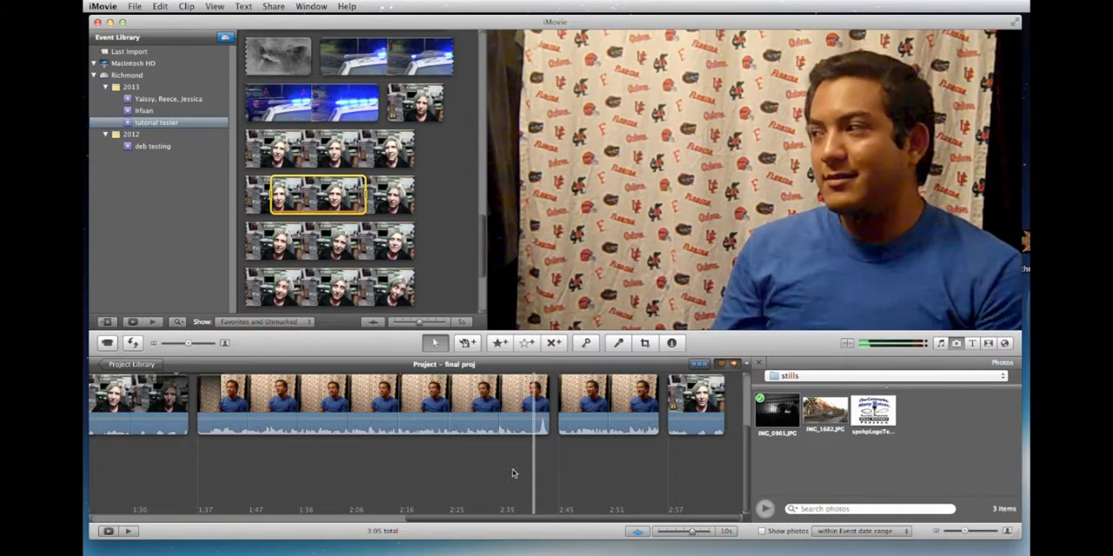
# Examine the final proj timeline from its opening clips to the newly added ones, including the brown comment tags above the clips.
pyautogui.hscroll(-10, 169, 462)
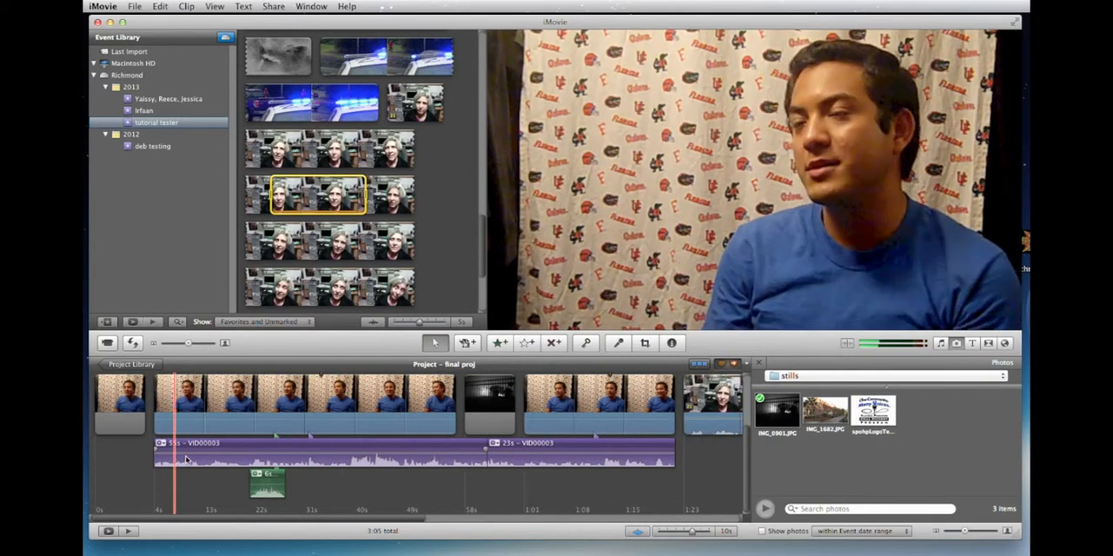
pyautogui.hscroll(10, 170, 460)
pyautogui.hscroll(3, 194, 459)
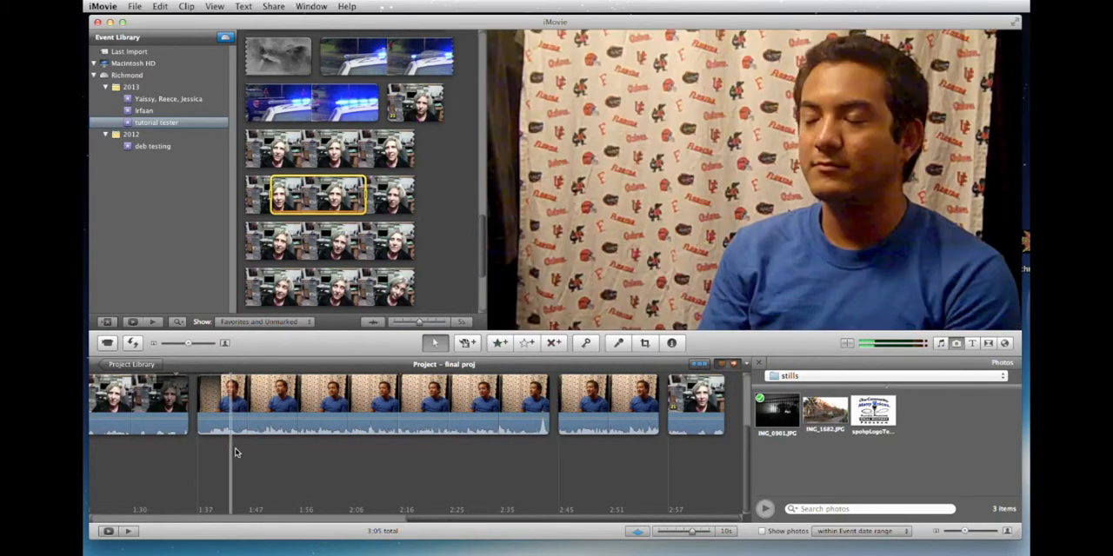
pyautogui.click(334, 444)
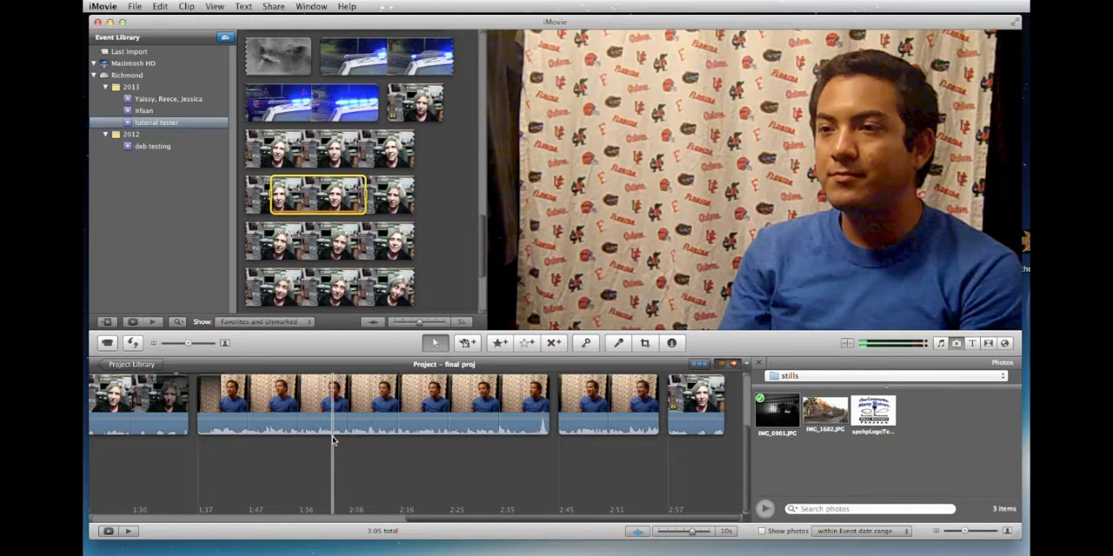
pyautogui.moveTo(334, 437)
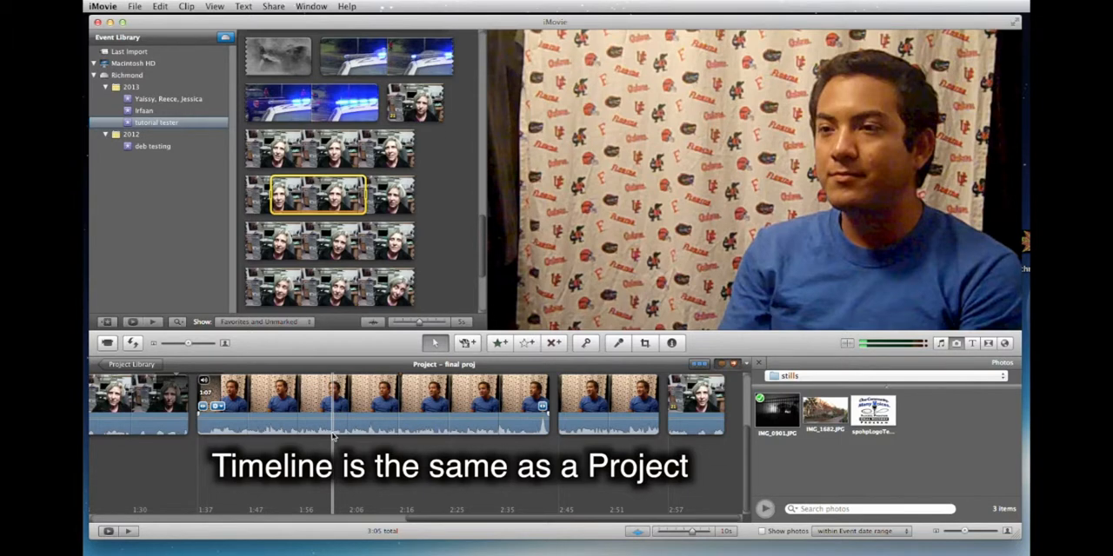
pyautogui.hscroll(-10, 333, 434)
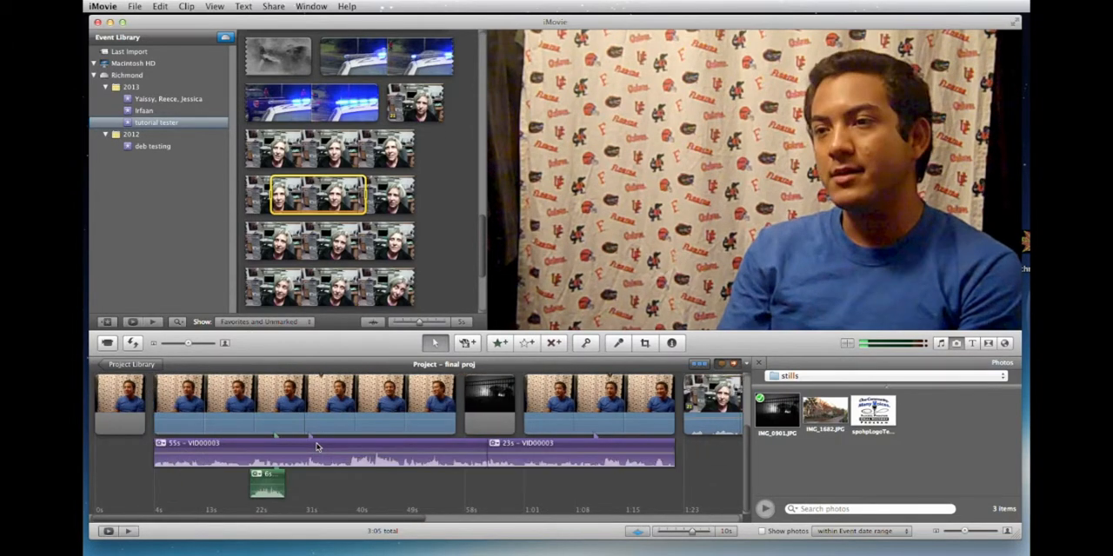
pyautogui.scroll(3, 317, 448)
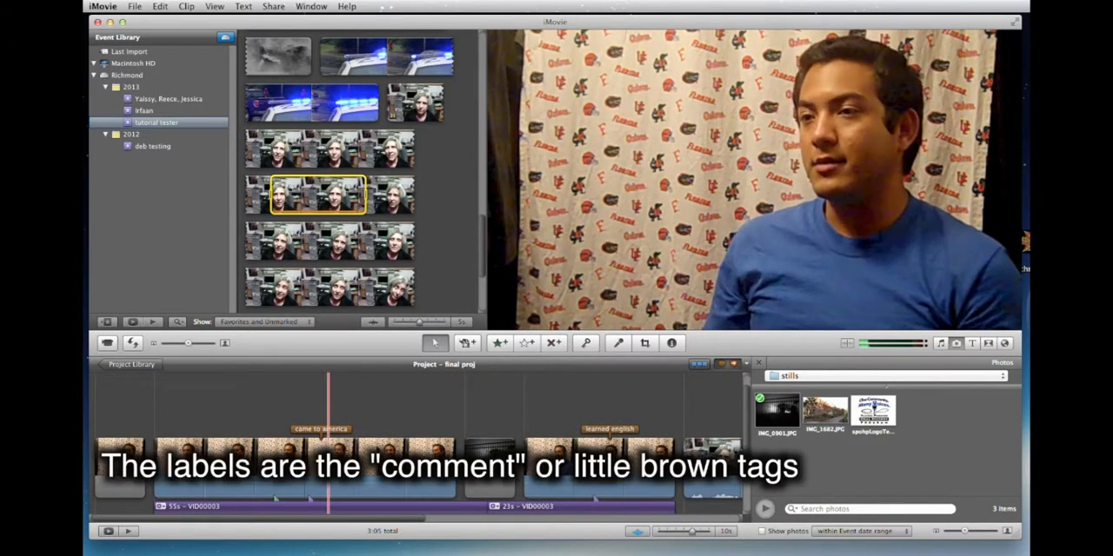
pyautogui.hscroll(2, 387, 435)
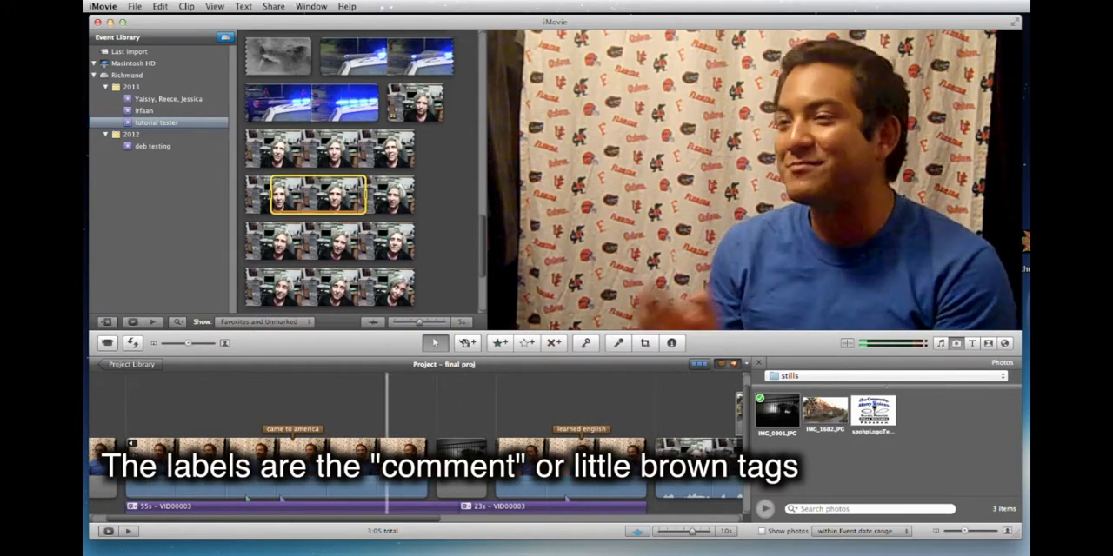
pyautogui.scroll(-3, 369, 435)
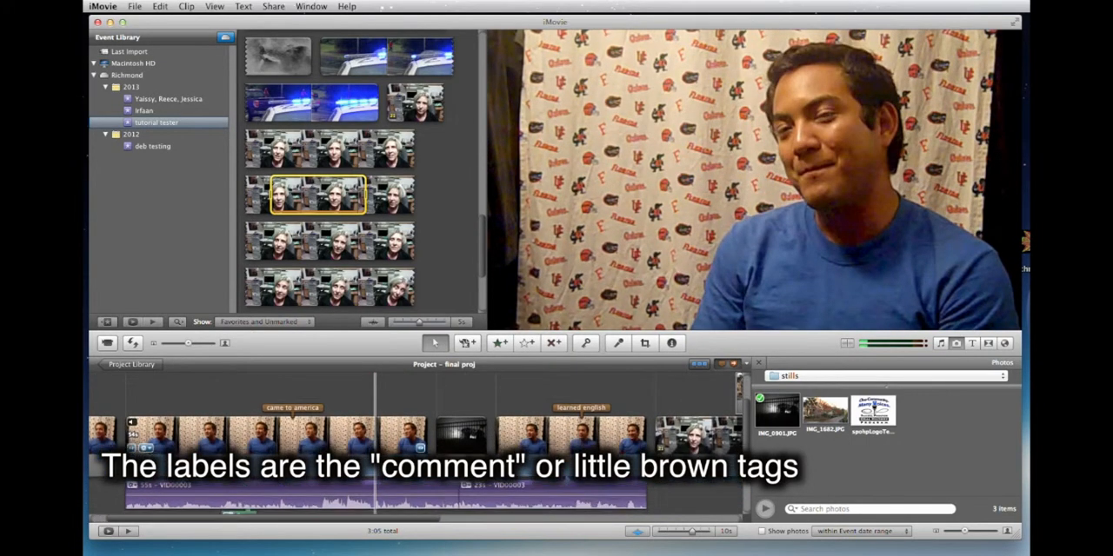
pyautogui.hscroll(5, 365, 434)
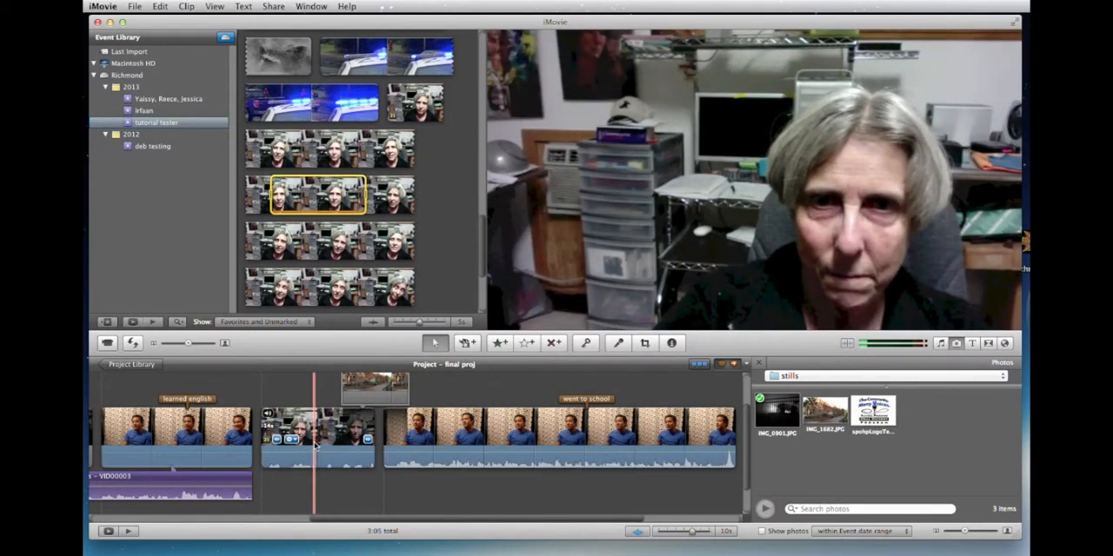
pyautogui.hscroll(-5, 316, 443)
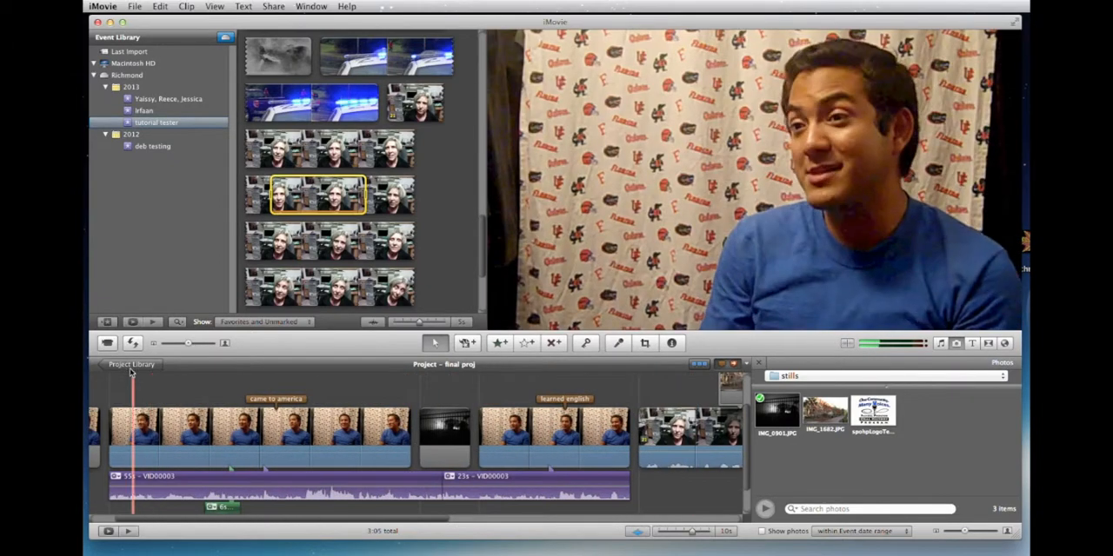
# Open the interview clips project listed directly below final proj in the Project Library.
pyautogui.click(132, 364)
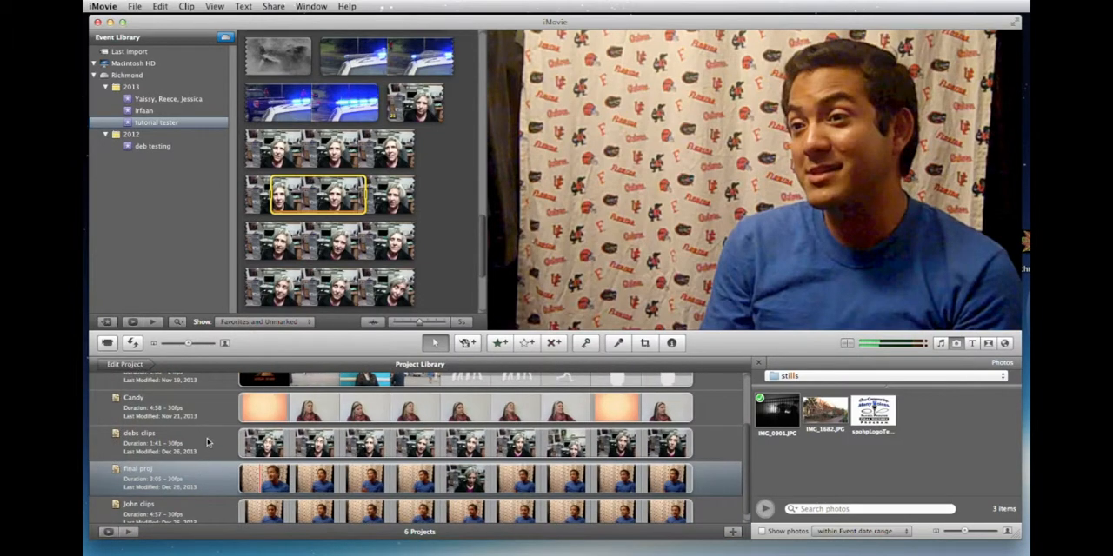
pyautogui.scroll(-1, 207, 440)
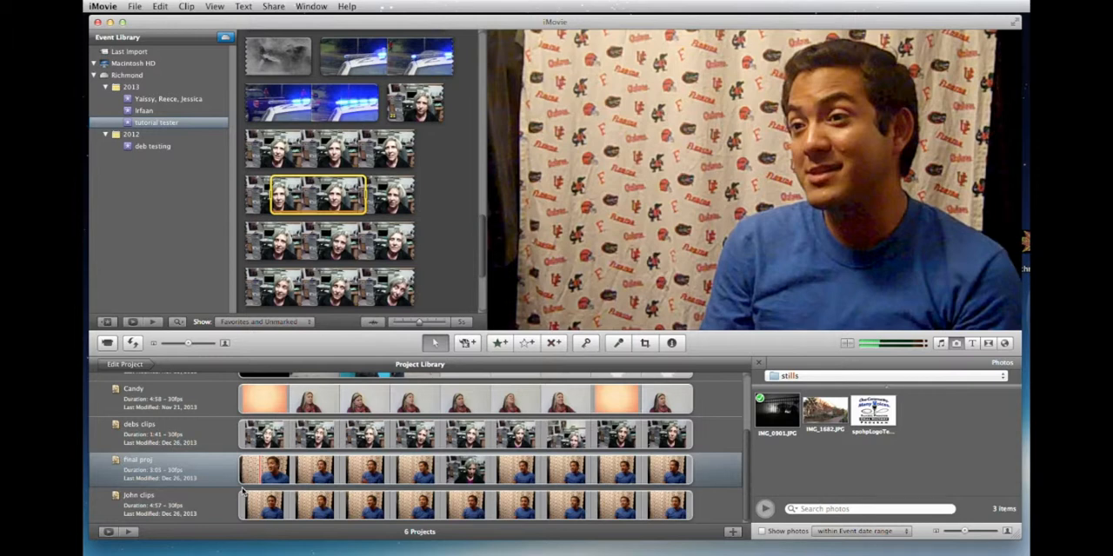
pyautogui.doubleClick(249, 506)
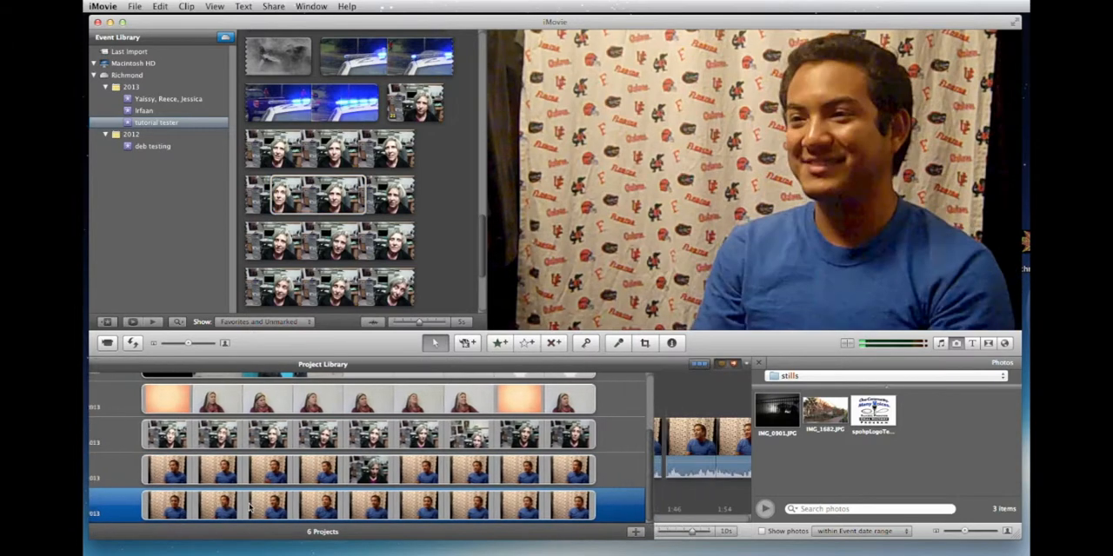
# Skim the interview clips timeline from start to end and examine its segments and comment tags.
pyautogui.hscroll(10, 260, 461)
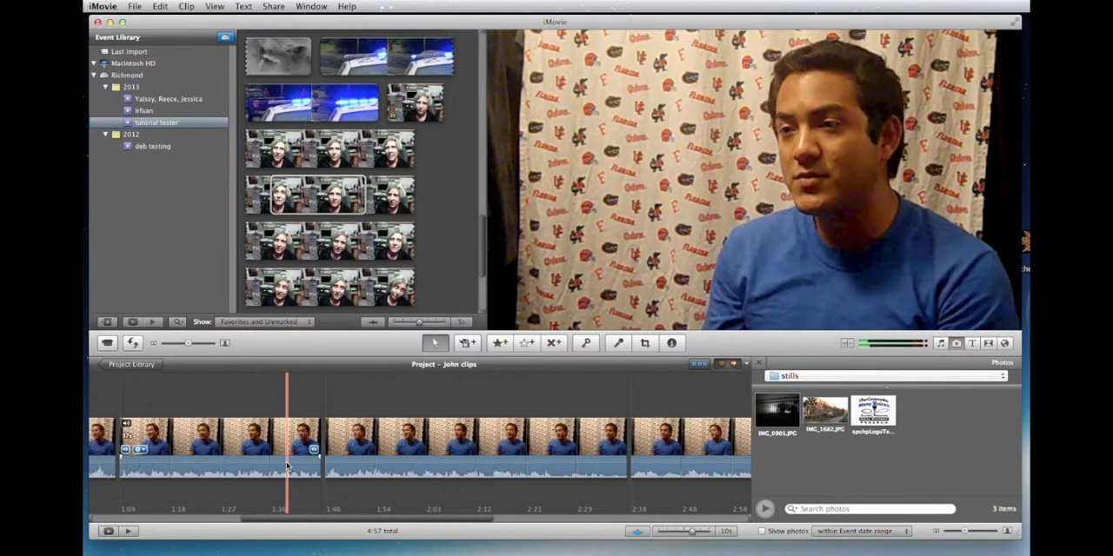
pyautogui.hscroll(5, 285, 461)
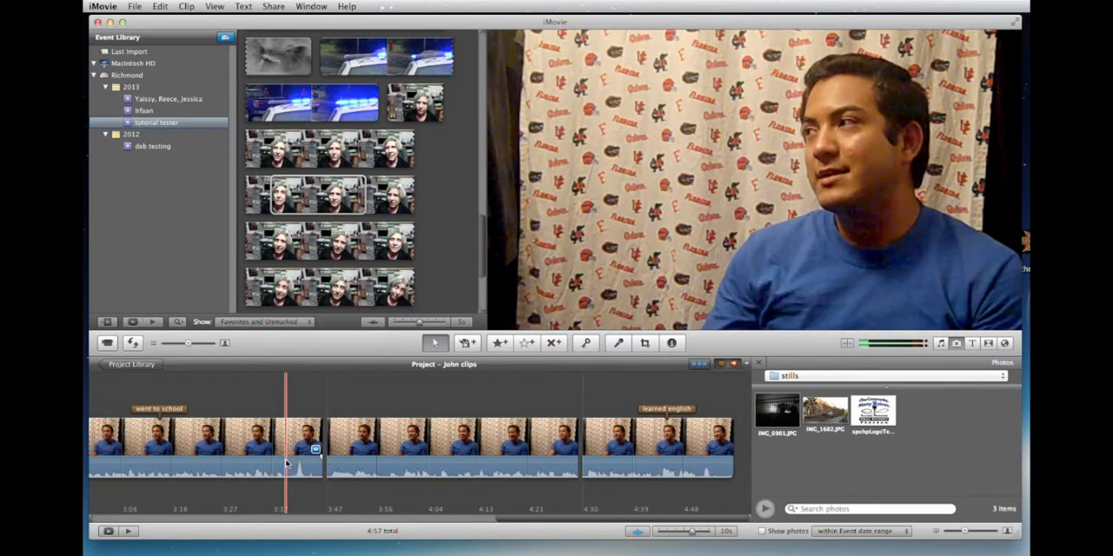
pyautogui.hscroll(-15, 285, 464)
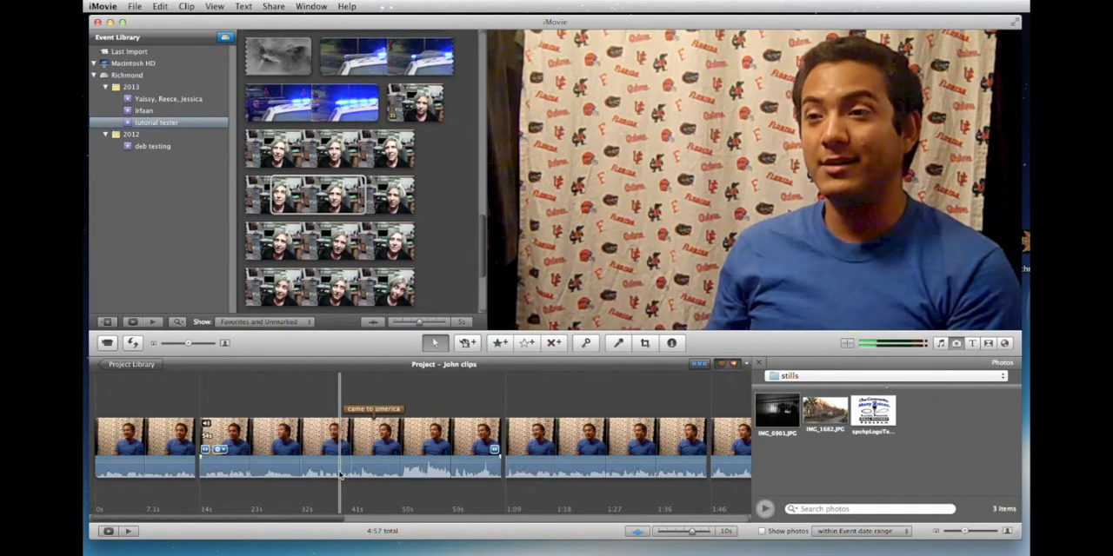
pyautogui.press('space')
pyautogui.hscroll(10, 339, 475)
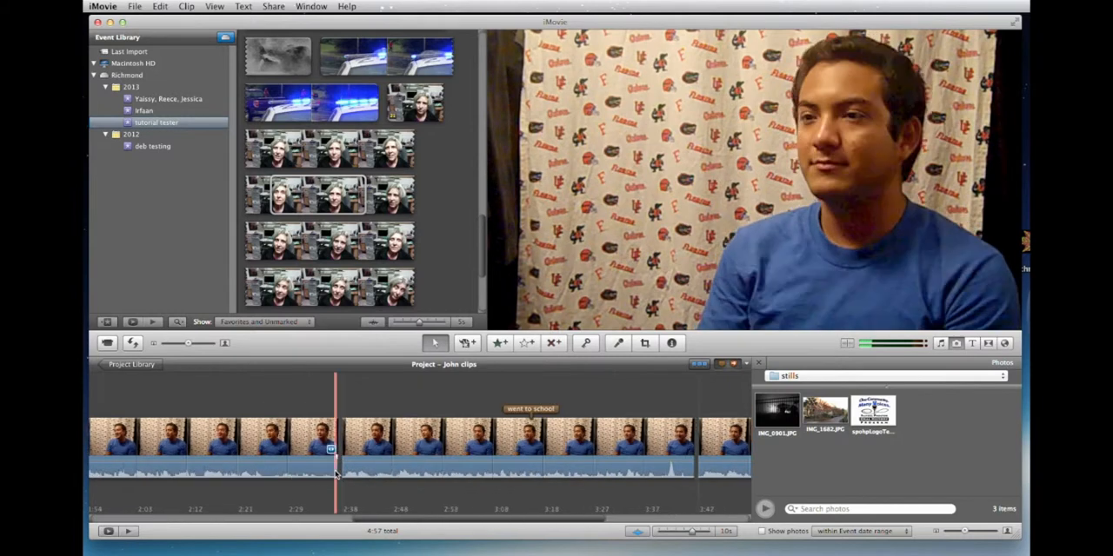
pyautogui.hscroll(-10, 337, 469)
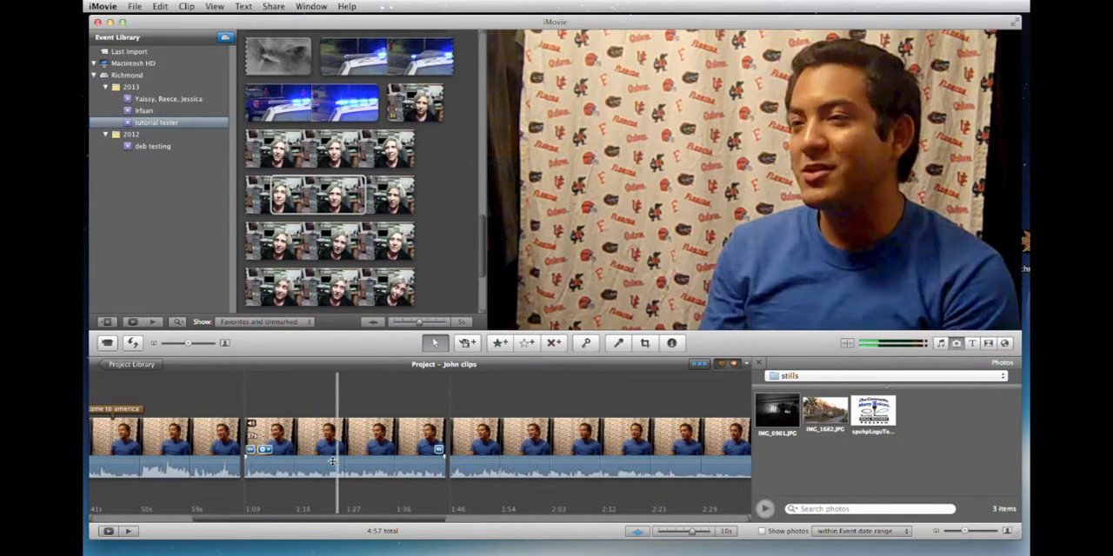
pyautogui.press('space')
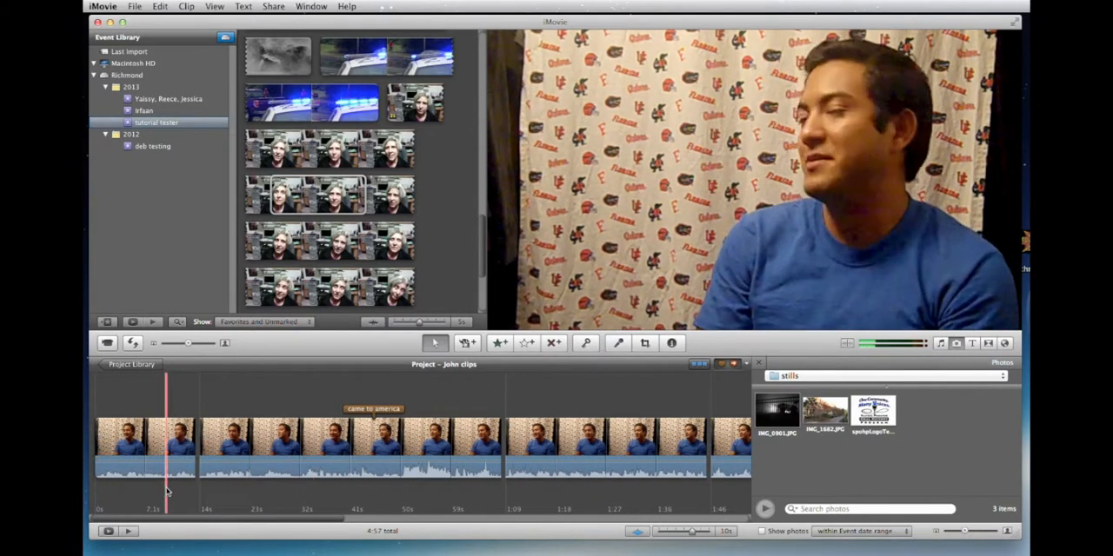
pyautogui.press('space')
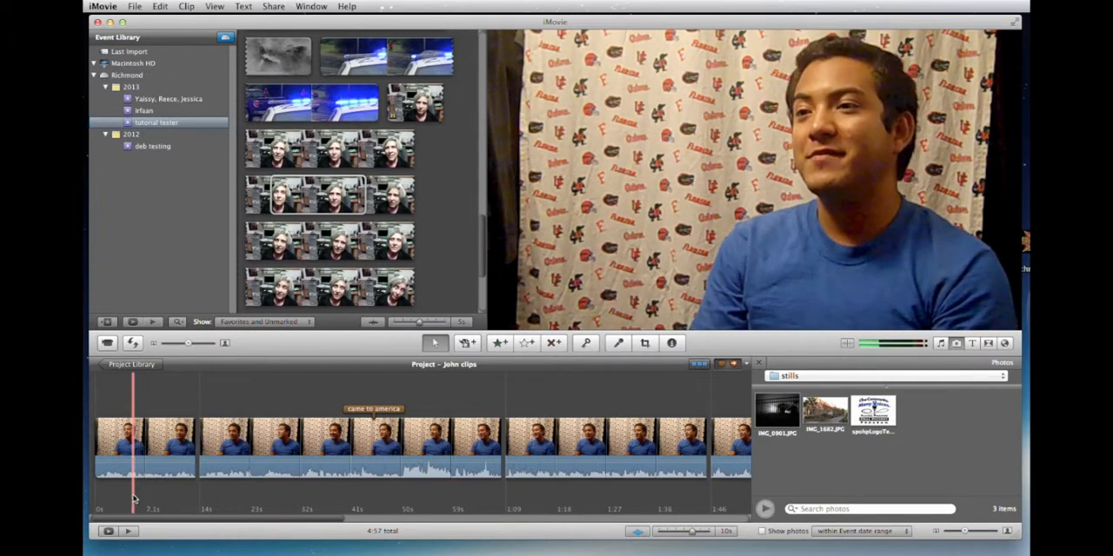
# Reopen final proj from the Project Library and review how its clips and comment tags are arranged along the timeline.
pyautogui.click(127, 365)
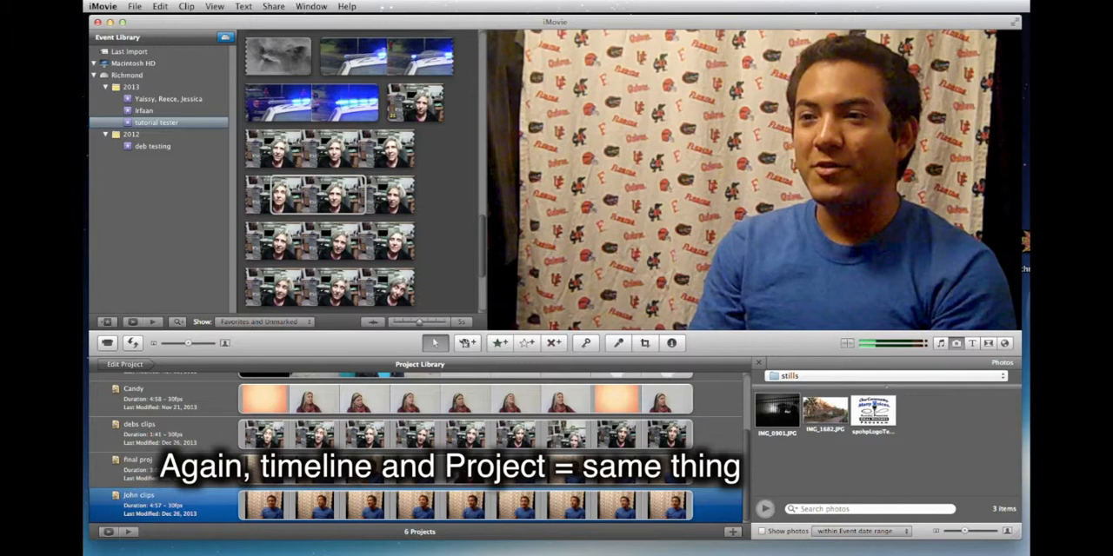
pyautogui.doubleClick(247, 475)
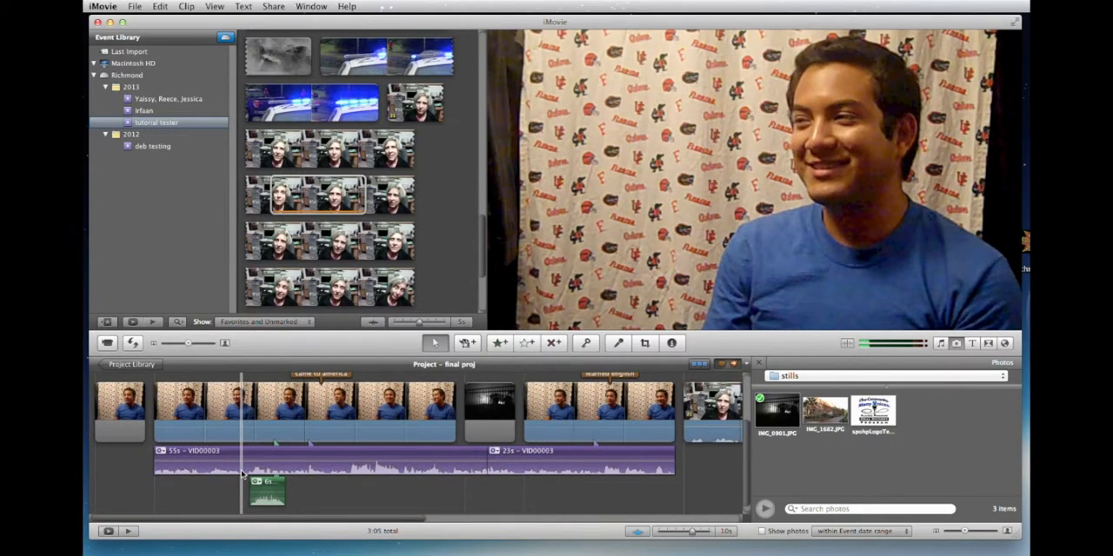
pyautogui.hscroll(10, 242, 474)
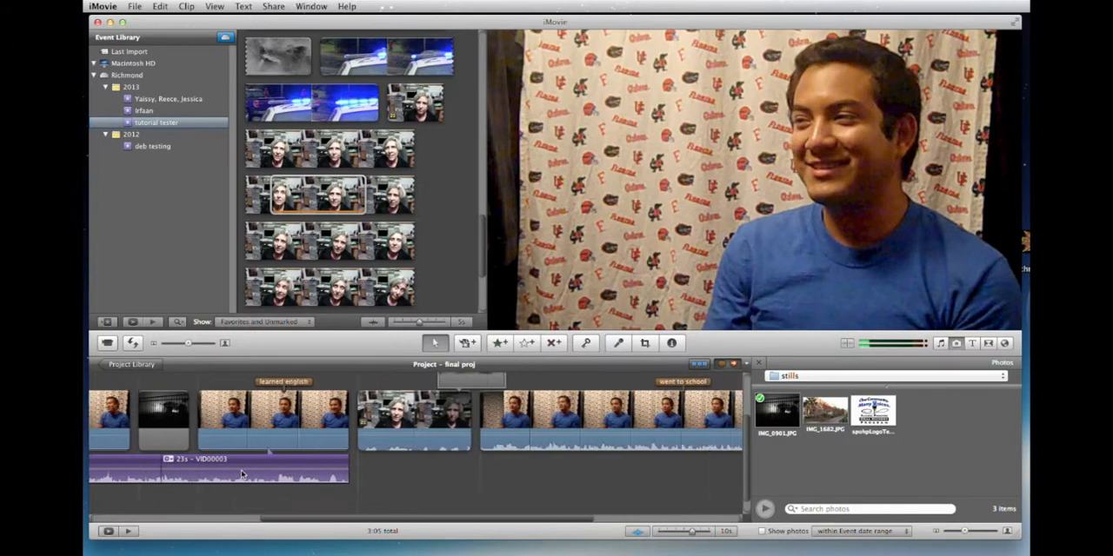
pyautogui.hscroll(-10, 242, 474)
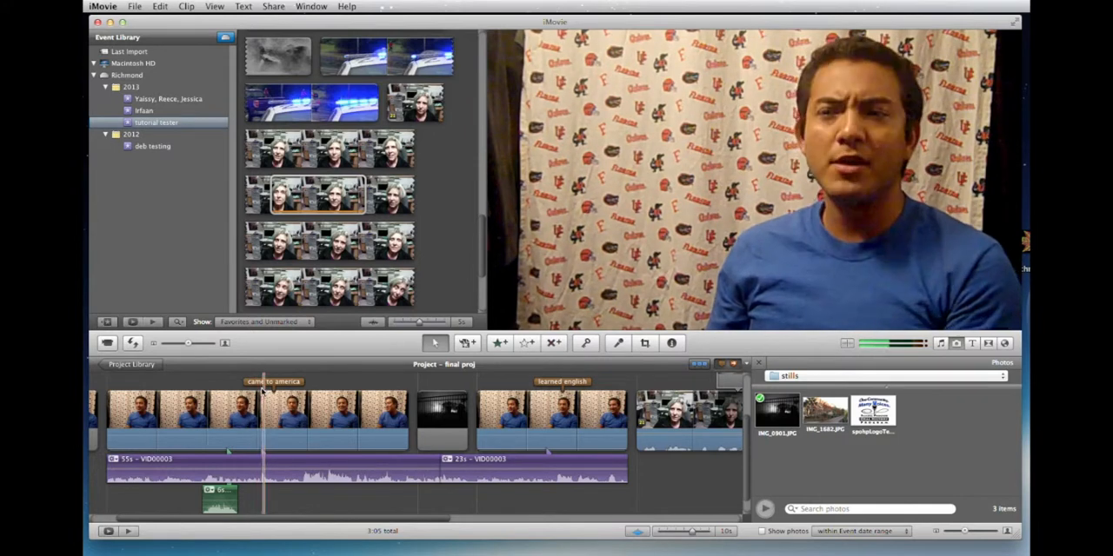
pyautogui.hscroll(5, 264, 392)
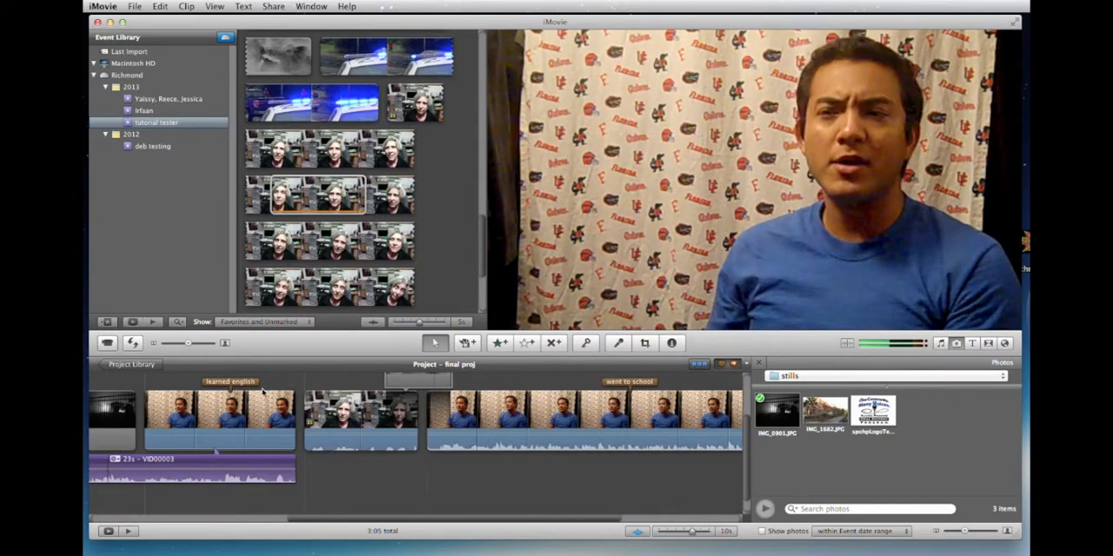
pyautogui.hscroll(5, 258, 391)
pyautogui.hscroll(-2, 261, 395)
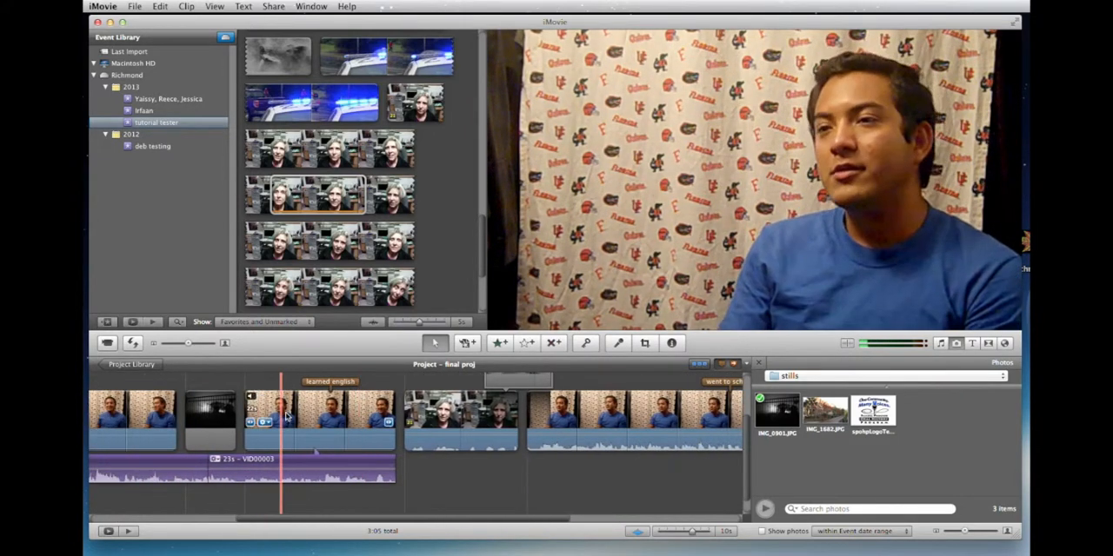
# Shrink the application window to expose the desktop, and select the clip tagged "learned english" in the final proj timeline.
pyautogui.click(296, 418)
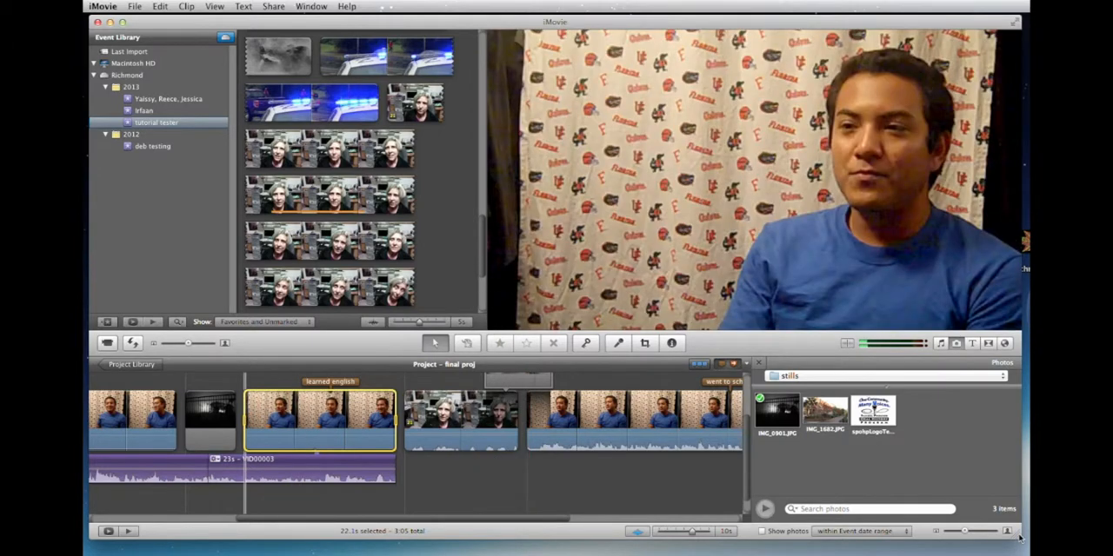
pyautogui.moveTo(1019, 540); pyautogui.dragTo(963, 408)
pyautogui.moveTo(955, 349); pyautogui.dragTo(872, 349)
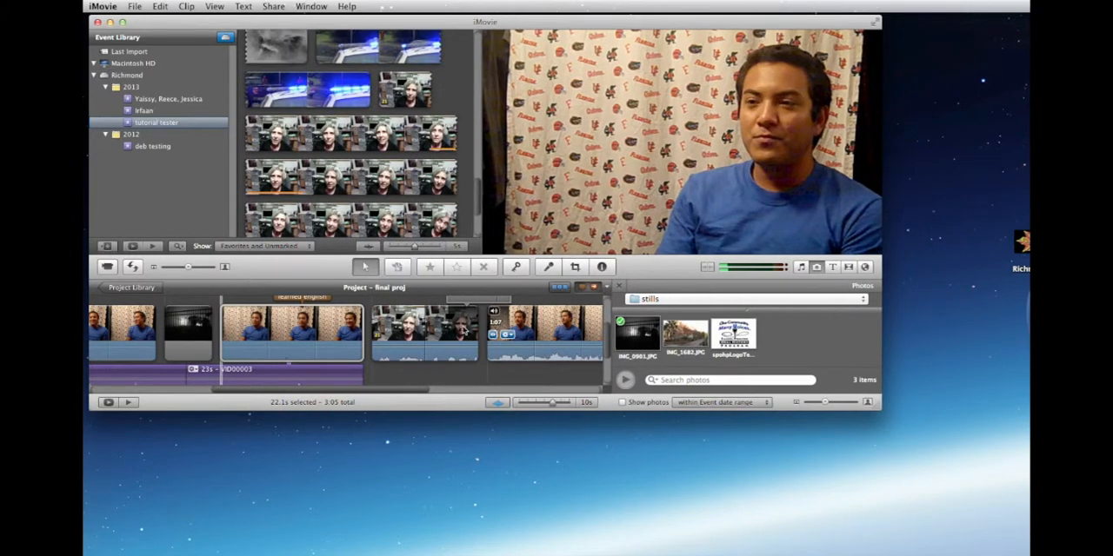
pyautogui.click(284, 330)
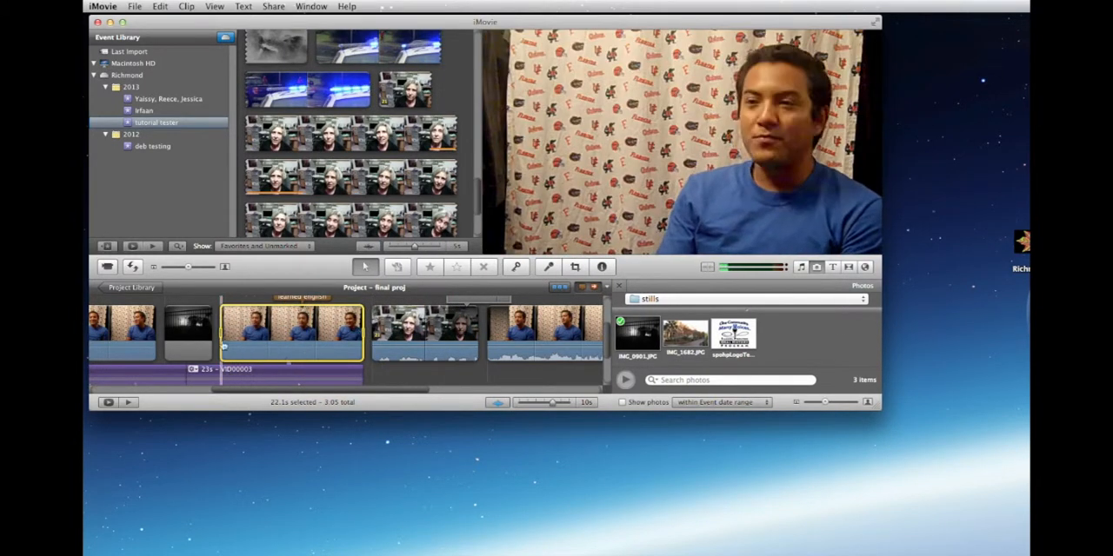
# Reveal the source footage of the timeline clip tagged "learned english" in the Event Browser and clear the selection there.
pyautogui.rightClick(316, 320)
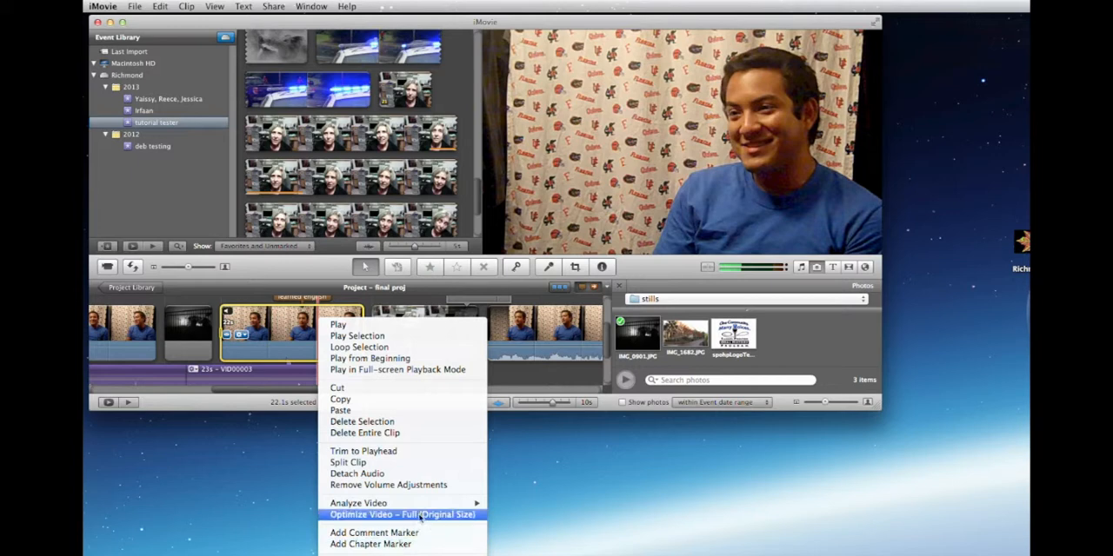
pyautogui.click(880, 411)
pyautogui.moveTo(880, 409); pyautogui.dragTo(856, 365)
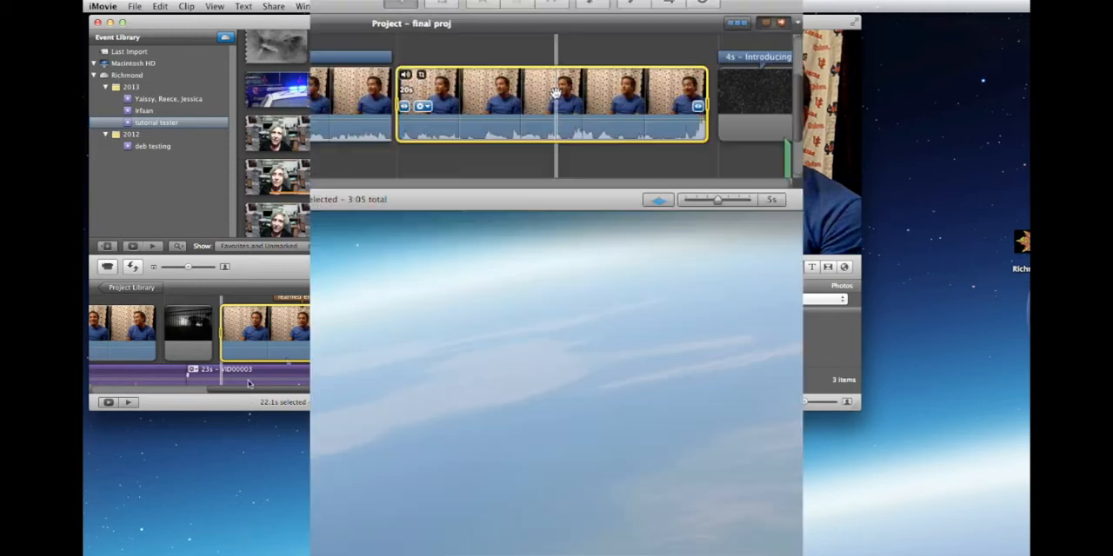
pyautogui.rightClick(538, 91)
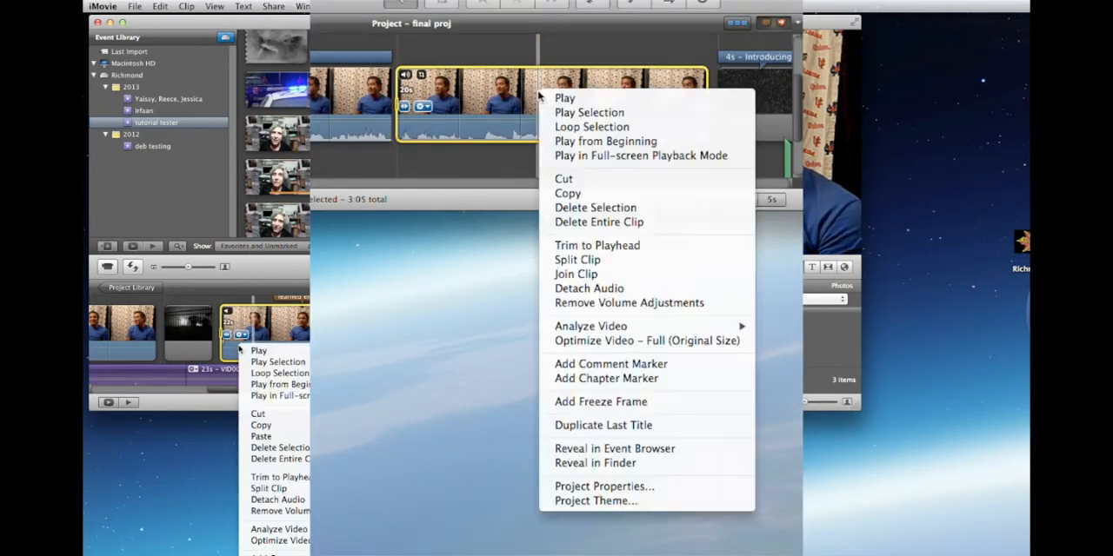
pyautogui.click(578, 449)
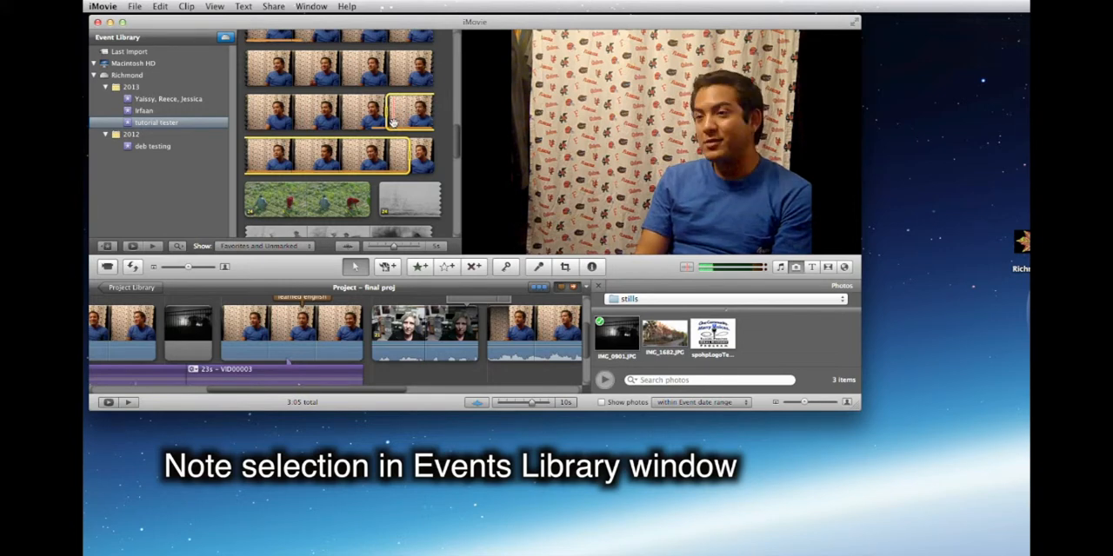
pyautogui.click(440, 172)
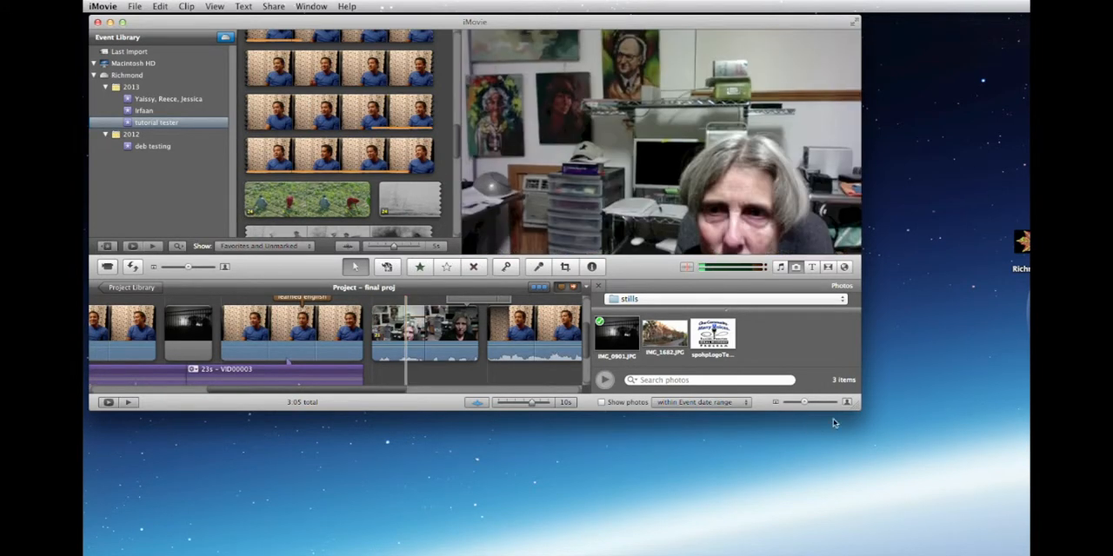
# Enlarge the iMovie window to fill the screen and review the clip order around the "learned english" clip.
pyautogui.moveTo(855, 411); pyautogui.dragTo(1020, 550)
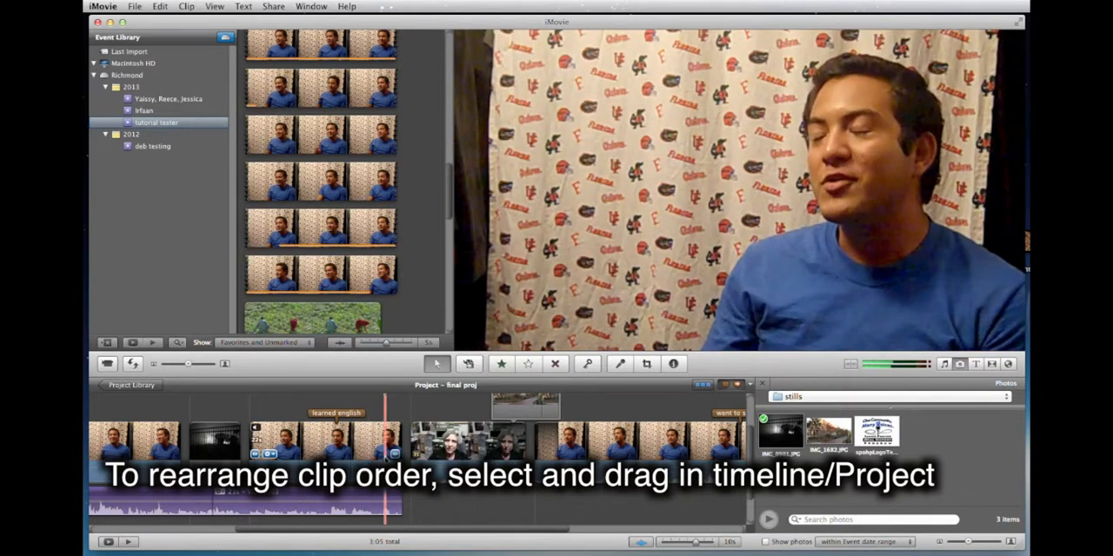
pyautogui.hscroll(-5, 385, 452)
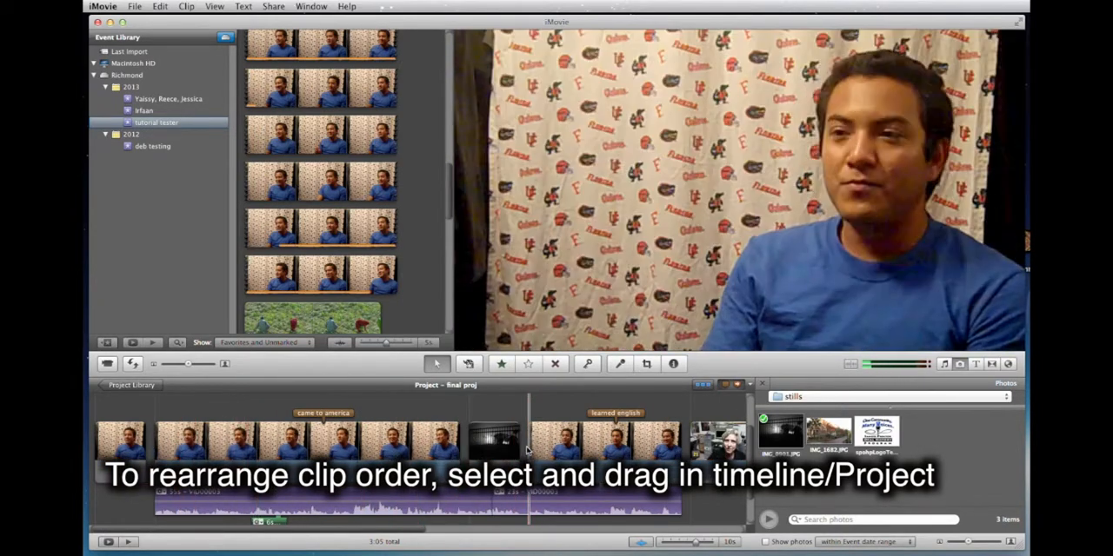
pyautogui.hscroll(3, 584, 442)
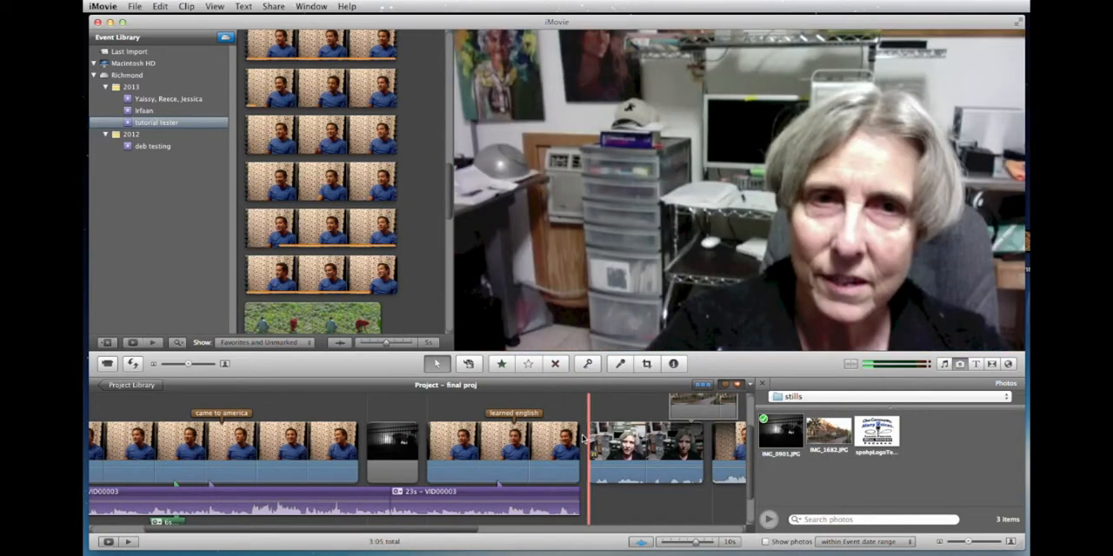
# Open the Precision Editor, advance to the cut after the "went to school" clip, and shift the outgoing and incoming footage to trim it.
pyautogui.click(583, 439)
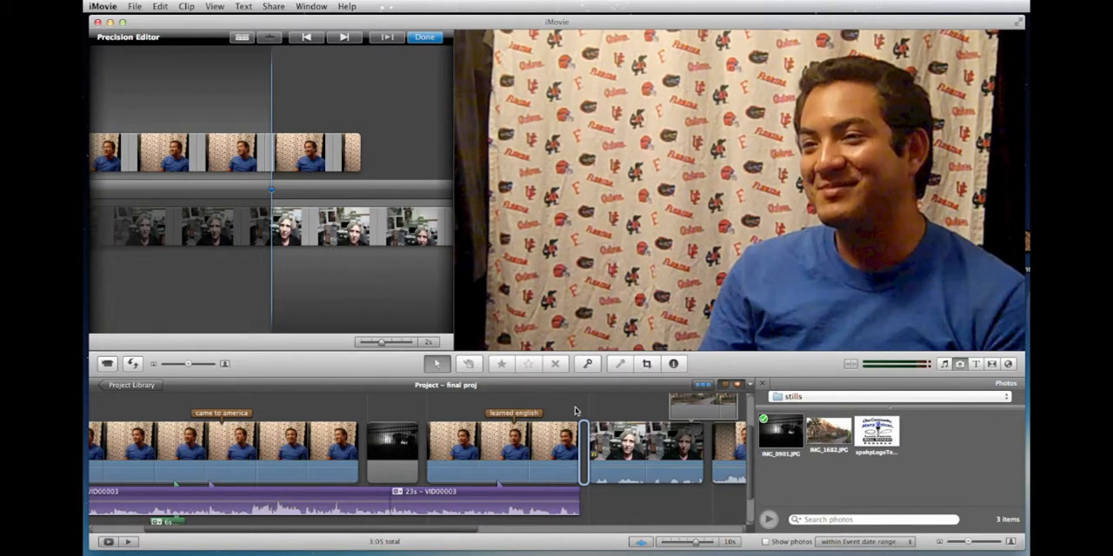
pyautogui.press('space')
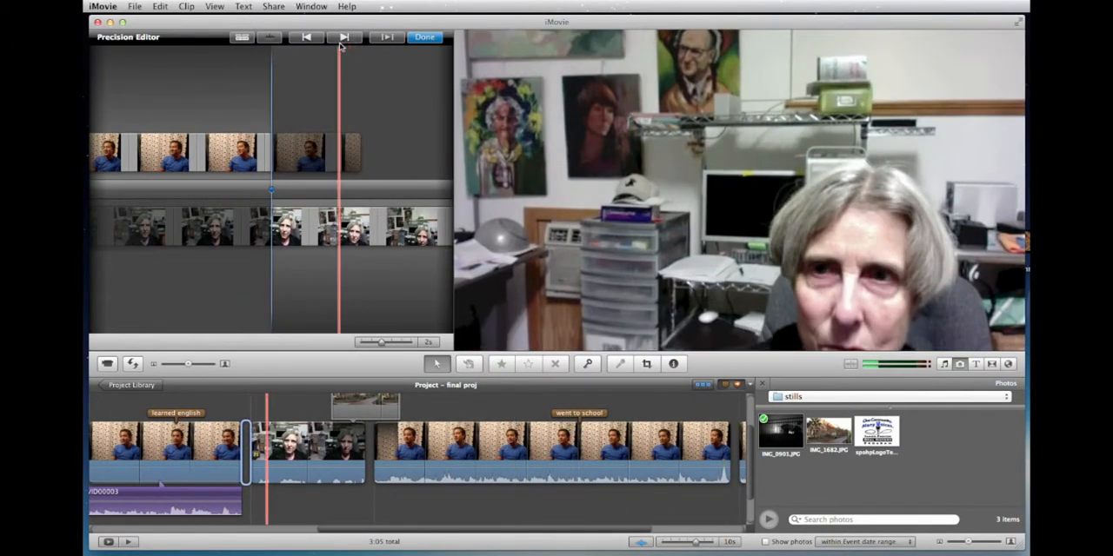
pyautogui.click(344, 37)
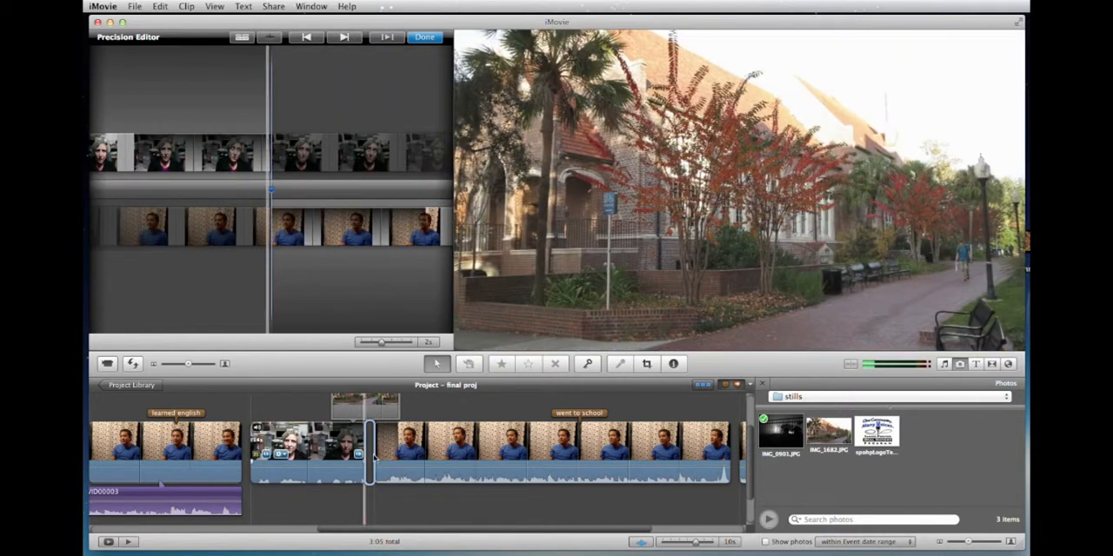
pyautogui.click(347, 38)
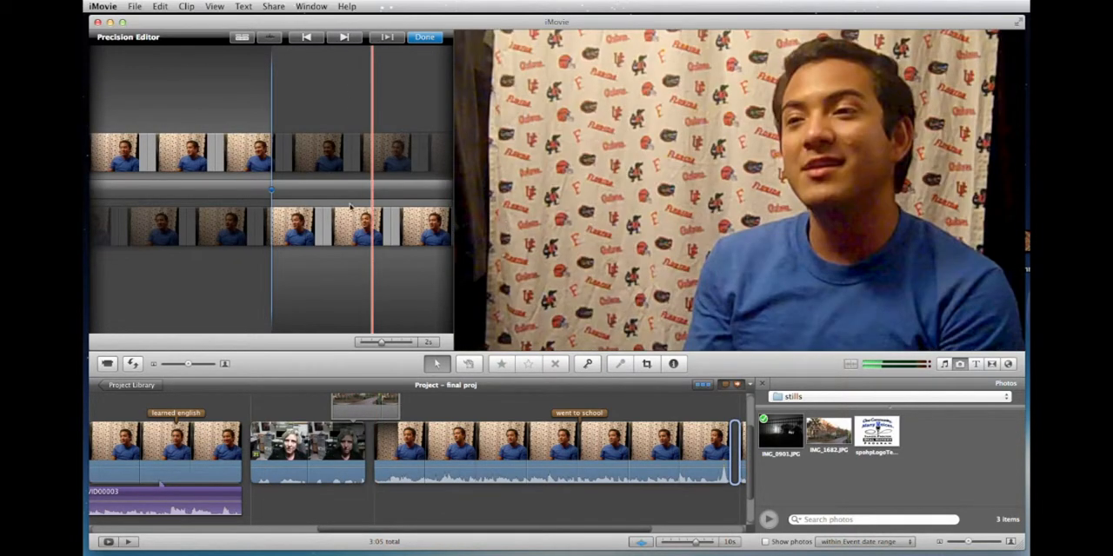
pyautogui.moveTo(243, 162); pyautogui.dragTo(267, 161)
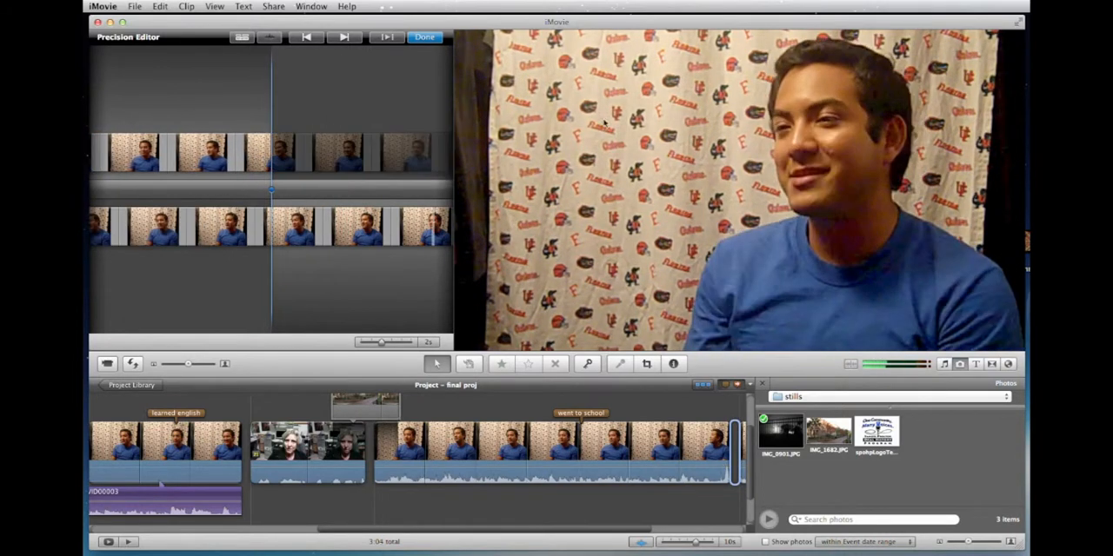
pyautogui.moveTo(390, 248); pyautogui.dragTo(317, 227)
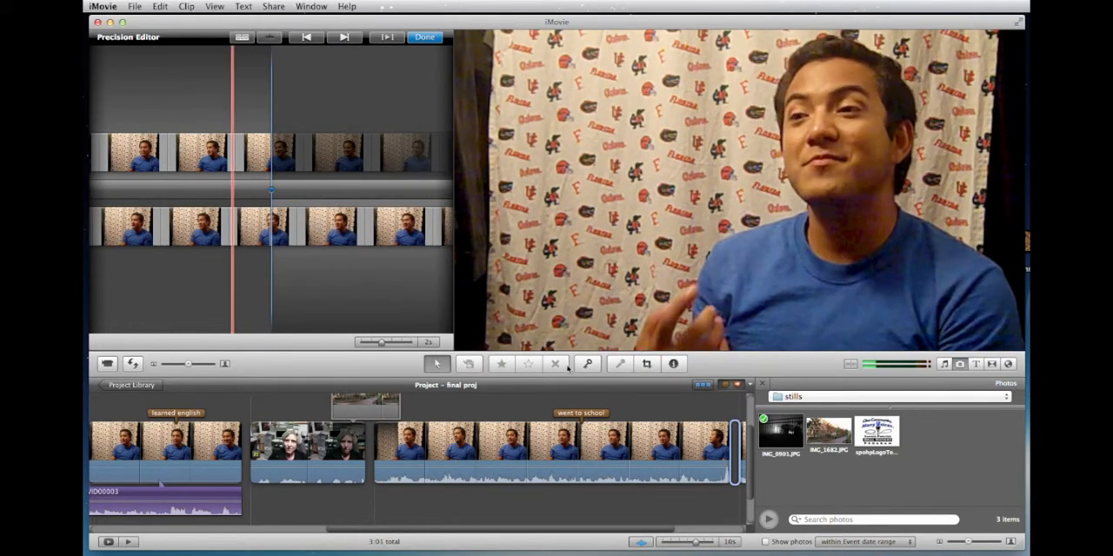
# Enable Audio Skimming and fine-tune the outgoing and incoming footage at the cut after the "went to school" clip.
pyautogui.click(213, 7)
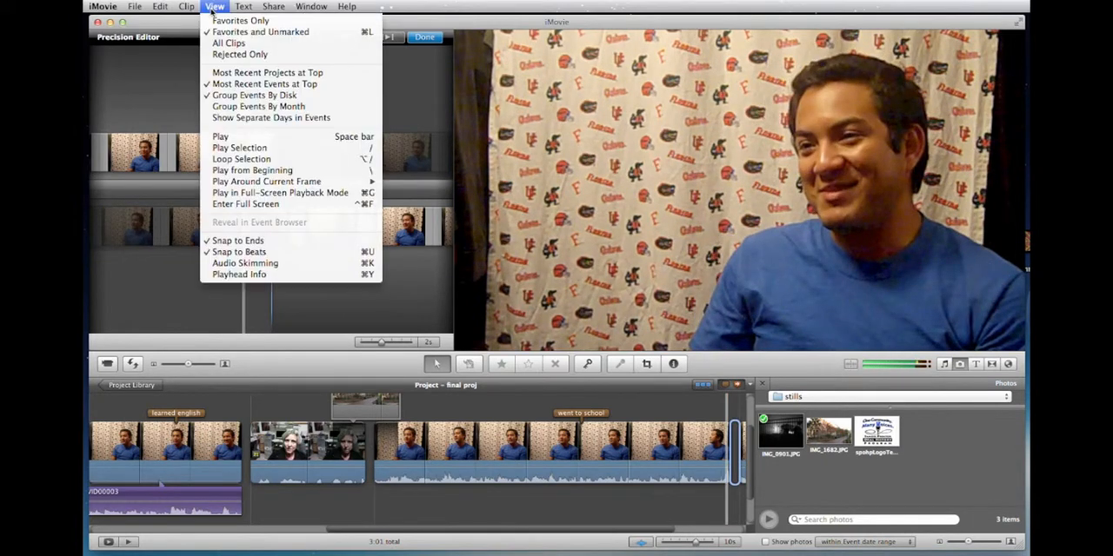
pyautogui.click(257, 263)
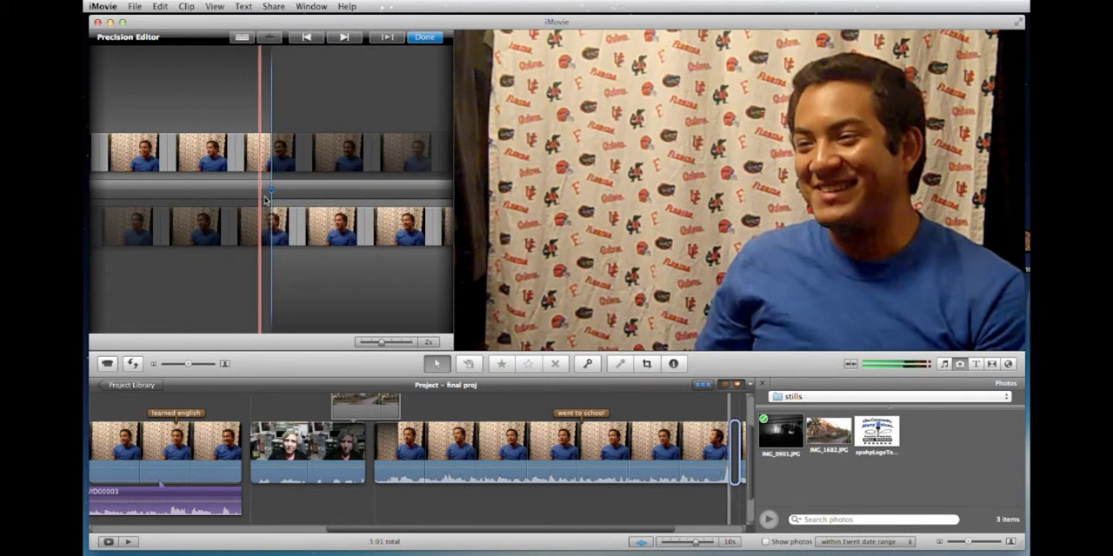
pyautogui.moveTo(289, 171); pyautogui.dragTo(276, 167)
pyautogui.moveTo(292, 224); pyautogui.dragTo(315, 221)
# Disable Audio Skimming, advance to the following cut, and close the Precision Editor to return to the final proj timeline.
pyautogui.click(214, 6)
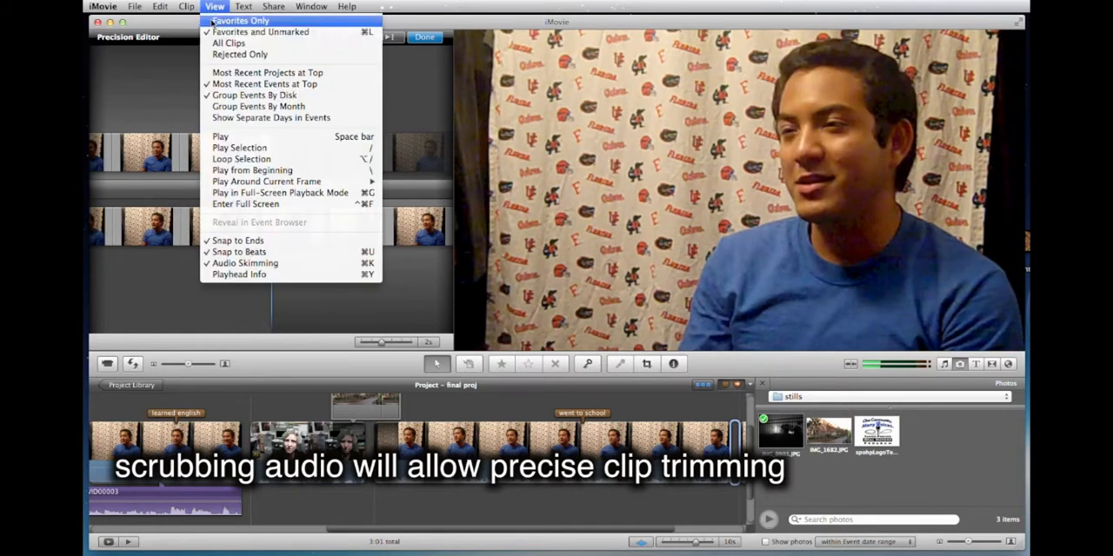
pyautogui.click(245, 262)
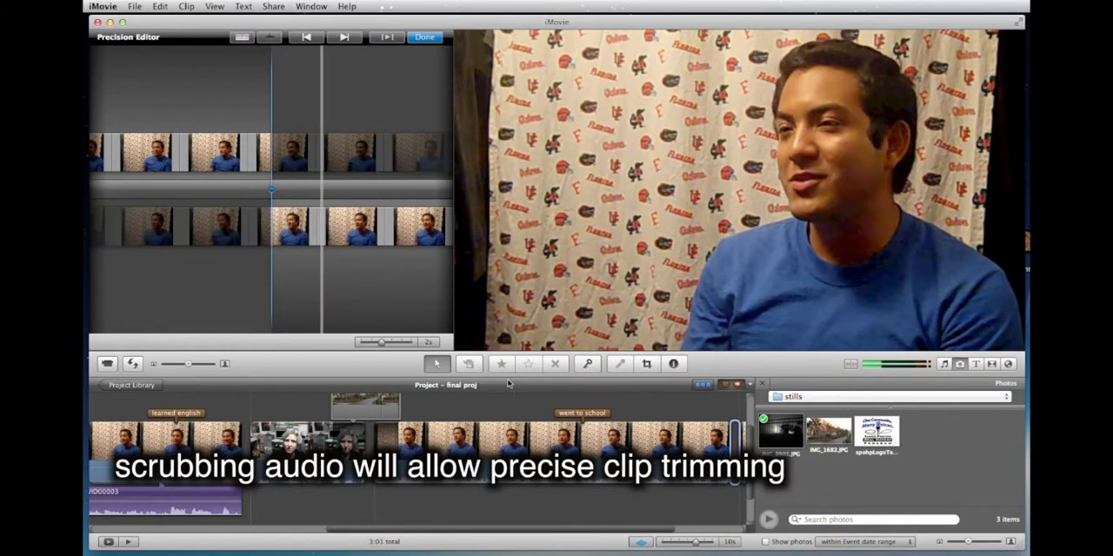
pyautogui.click(344, 38)
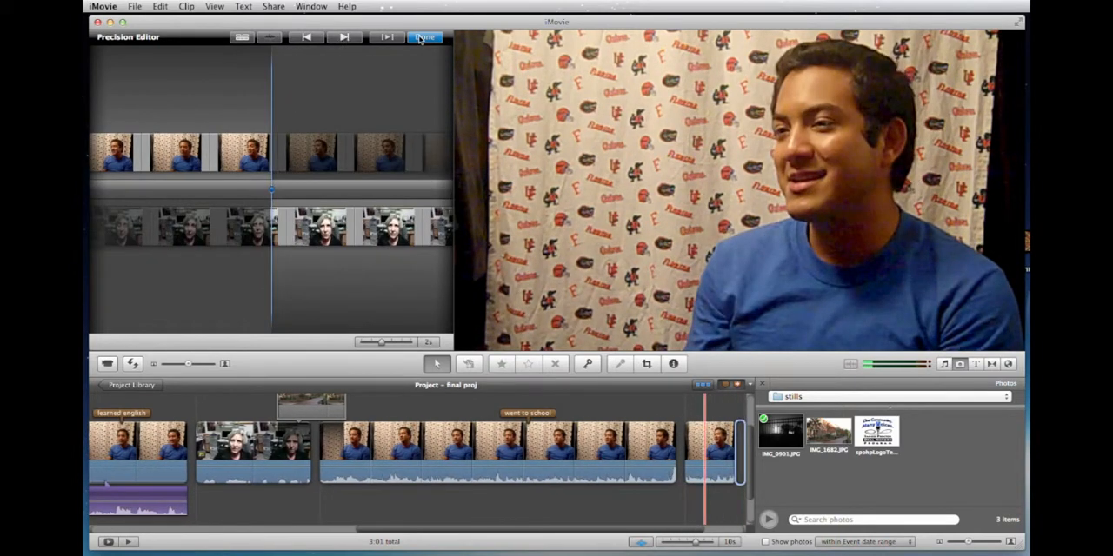
pyautogui.click(423, 37)
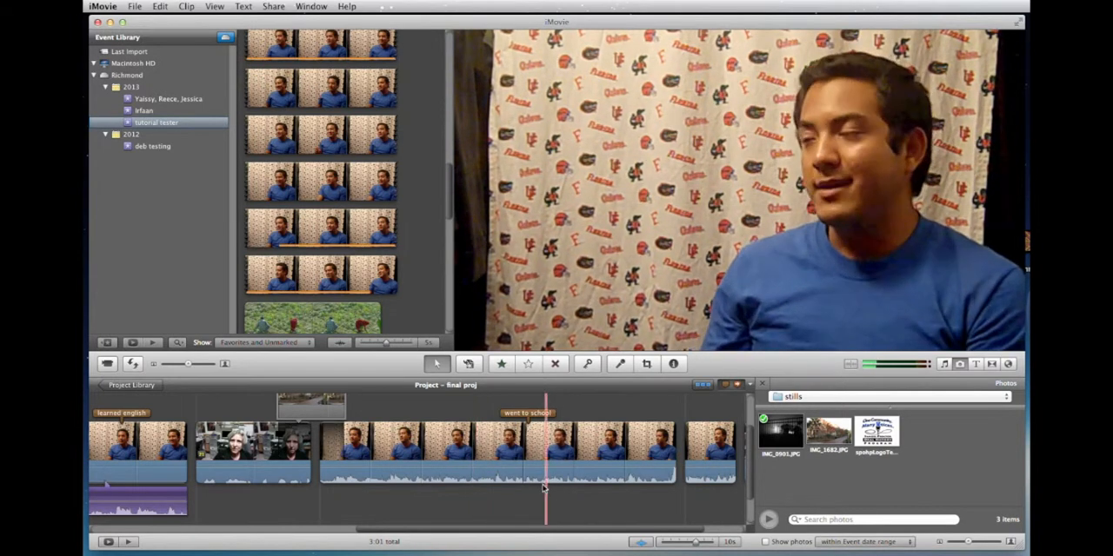
pyautogui.hscroll(-3, 417, 474)
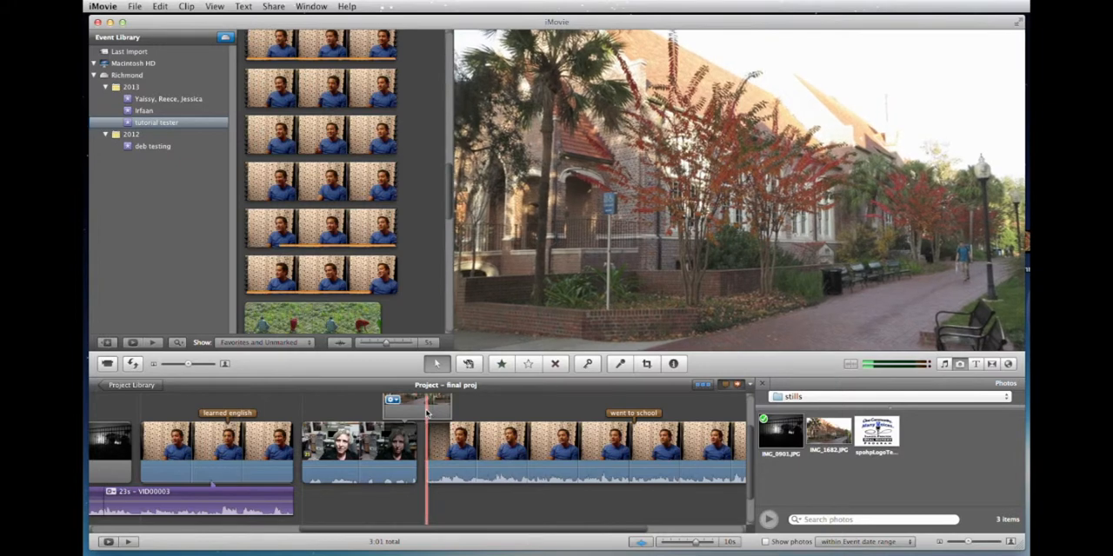
pyautogui.hscroll(-3, 419, 412)
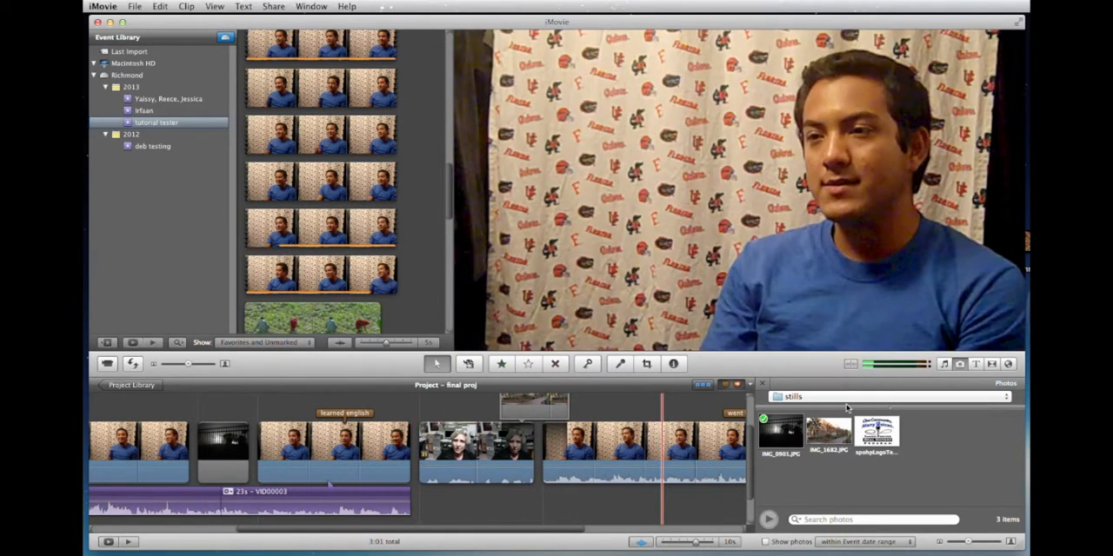
# Open the Richmond drive in Finder, examine the stills folder inside Media, and close the Finder window.
pyautogui.doubleClick(1029, 244)
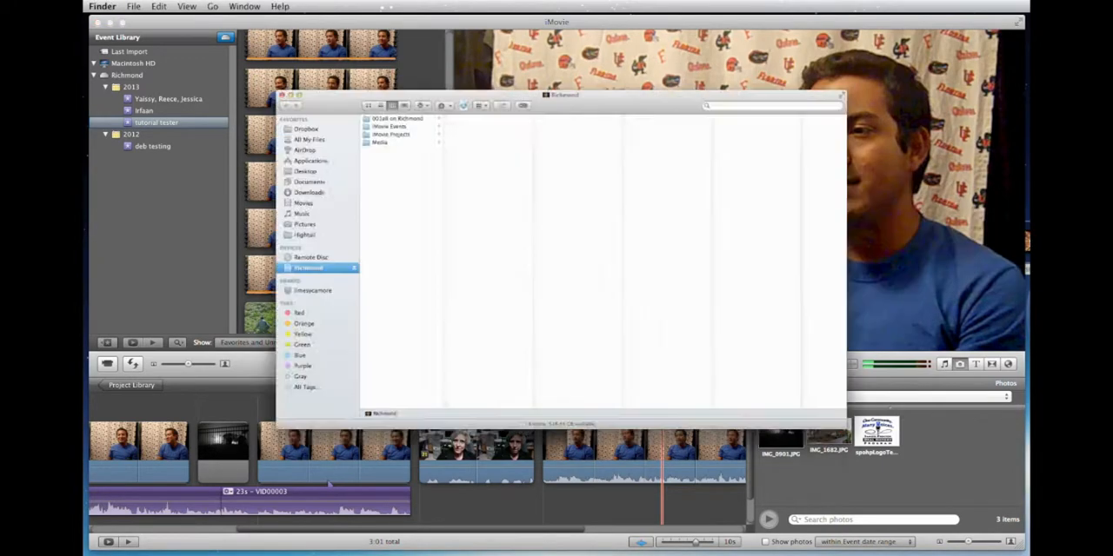
pyautogui.moveTo(435, 59); pyautogui.dragTo(412, 164)
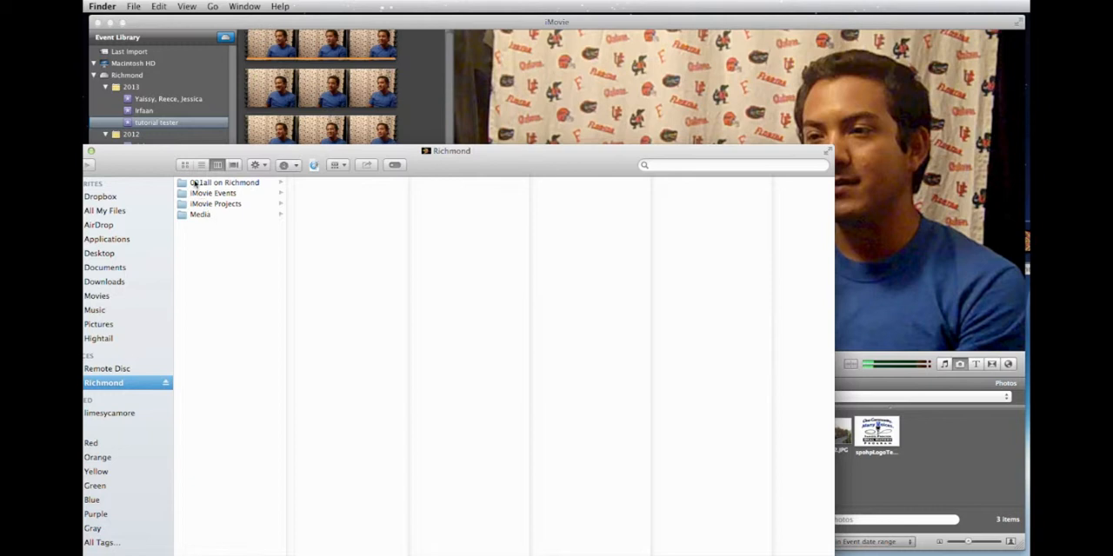
pyautogui.click(185, 218)
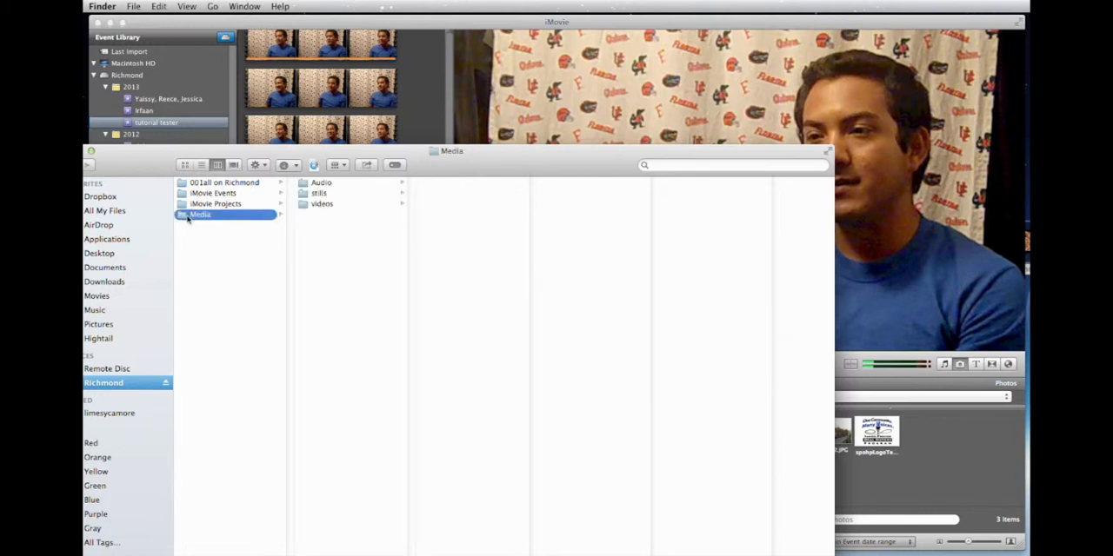
pyautogui.click(310, 194)
pyautogui.moveTo(489, 165); pyautogui.dragTo(387, 126)
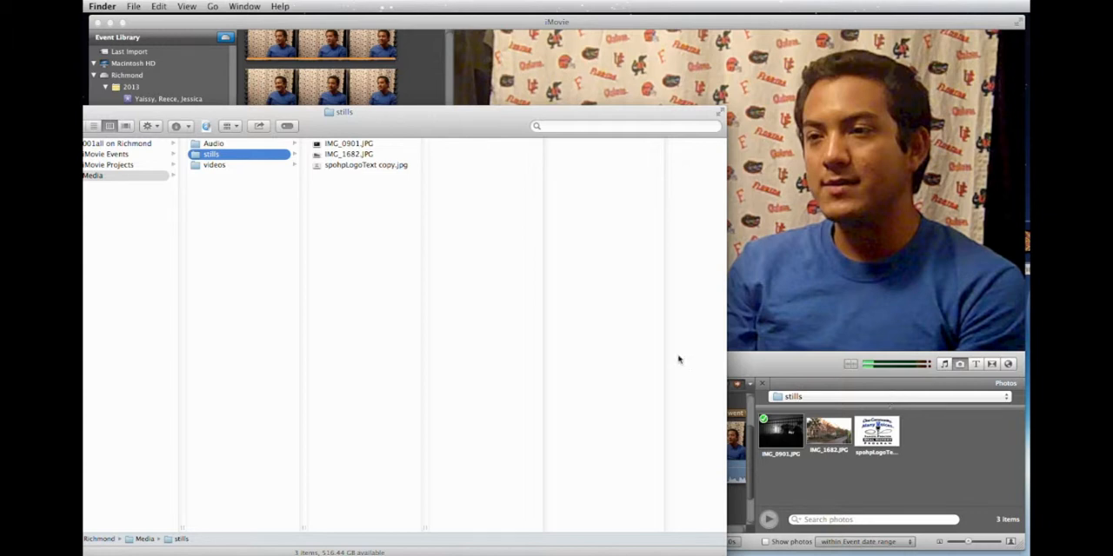
pyautogui.moveTo(376, 129); pyautogui.dragTo(524, 134)
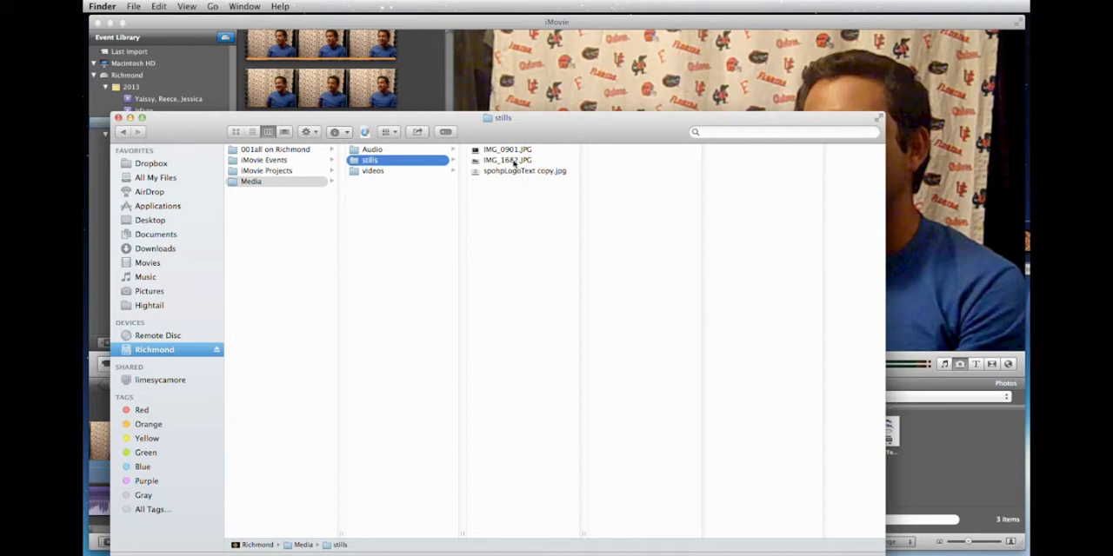
pyautogui.moveTo(522, 133)
pyautogui.mouseDown()
pyautogui.moveTo(400, 95)
pyautogui.moveTo(516, 128)
pyautogui.mouseUp()
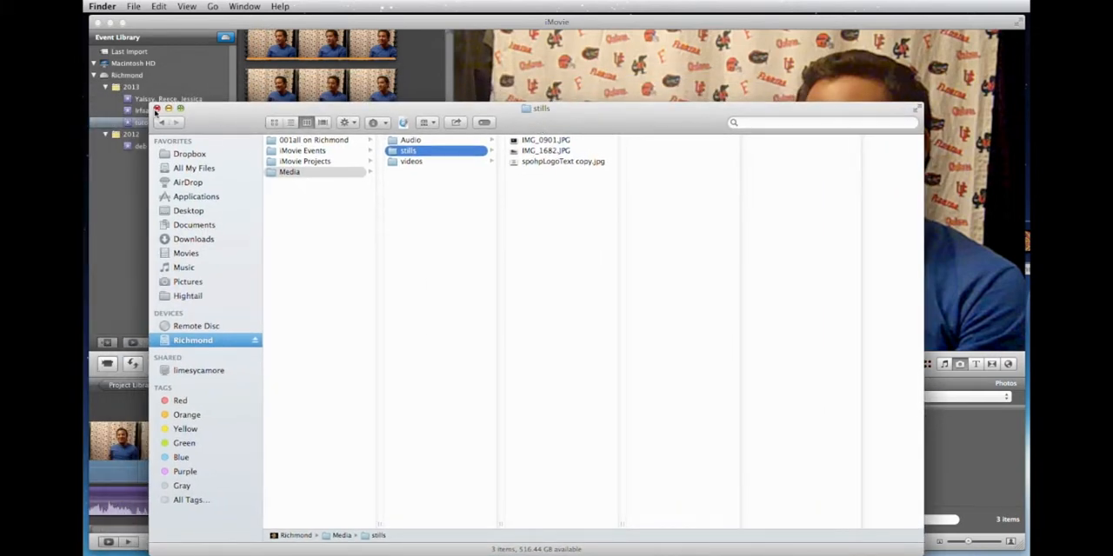
pyautogui.click(156, 109)
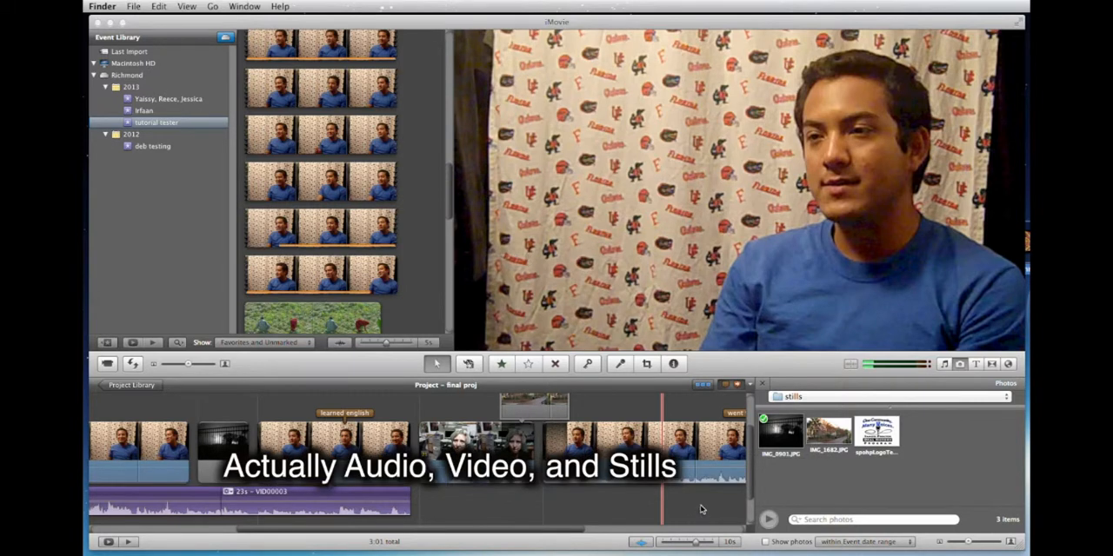
# Add the event clip of two people working in a green field as a Cutaway over the clip tagged "came to america".
pyautogui.scroll(1, 563, 452)
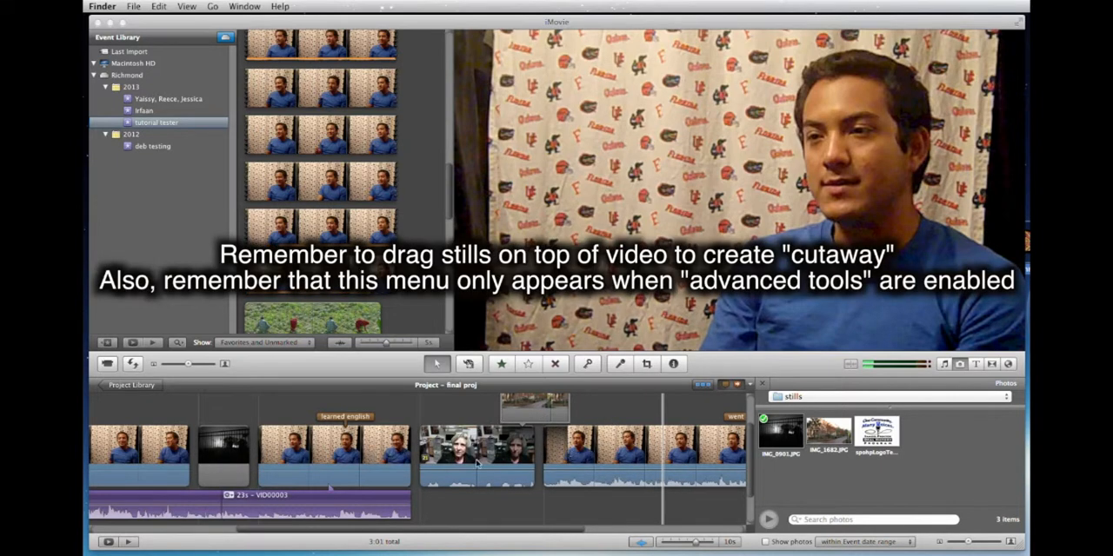
pyautogui.hscroll(-3, 312, 476)
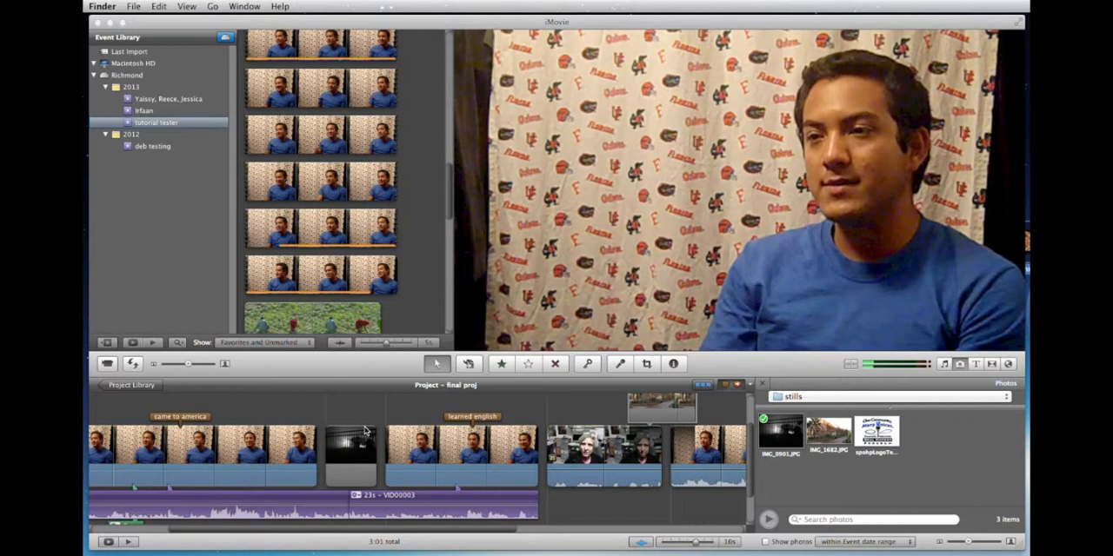
pyautogui.scroll(-3, 337, 187)
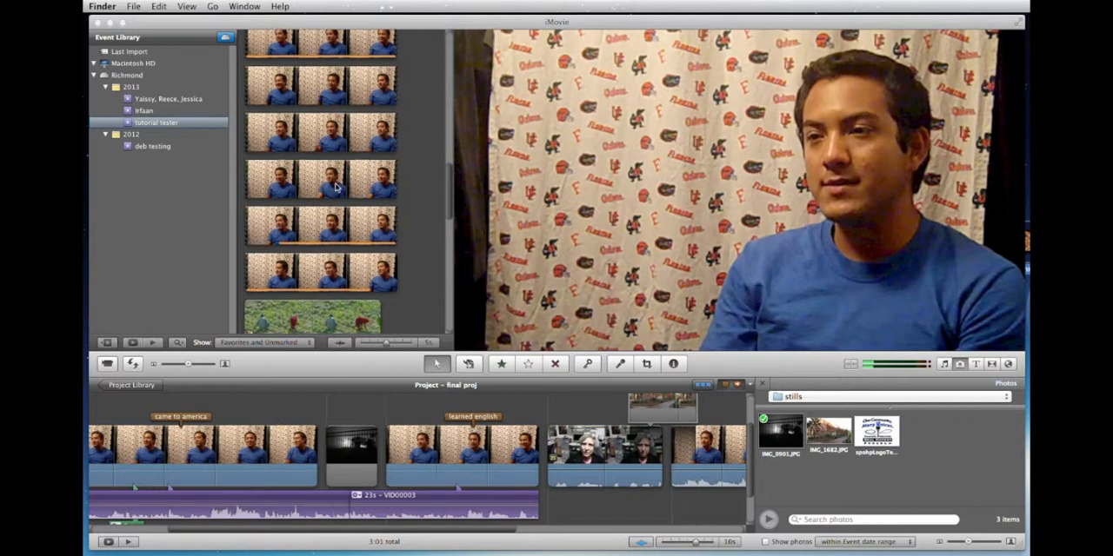
pyautogui.click(282, 273)
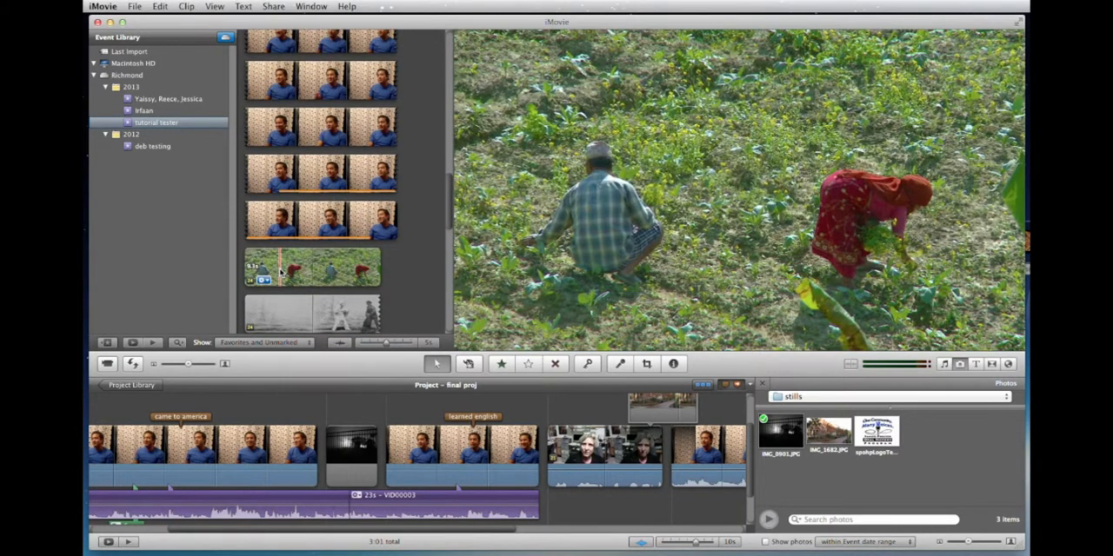
pyautogui.moveTo(315, 267); pyautogui.dragTo(263, 452)
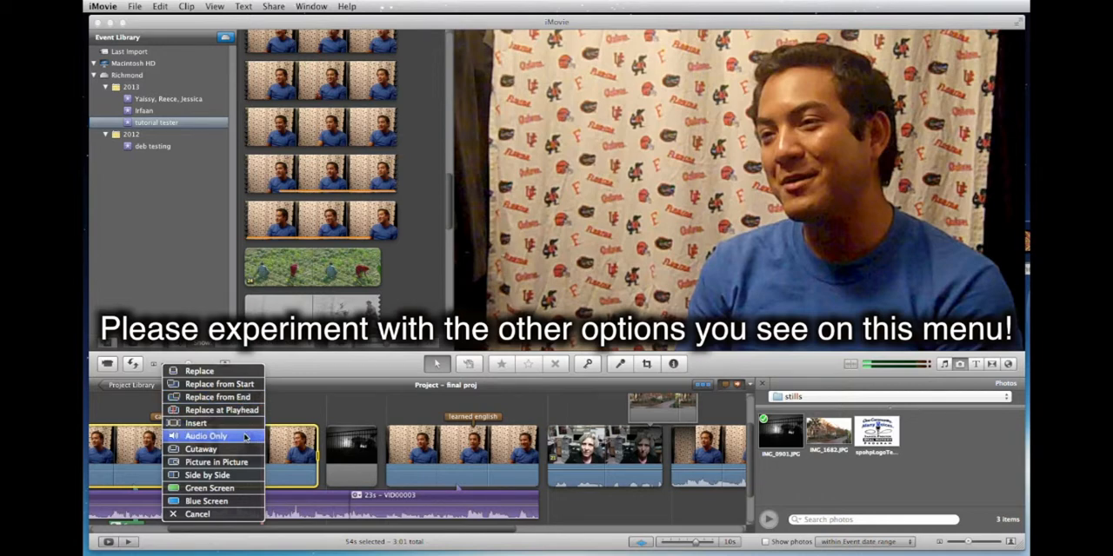
pyautogui.click(236, 450)
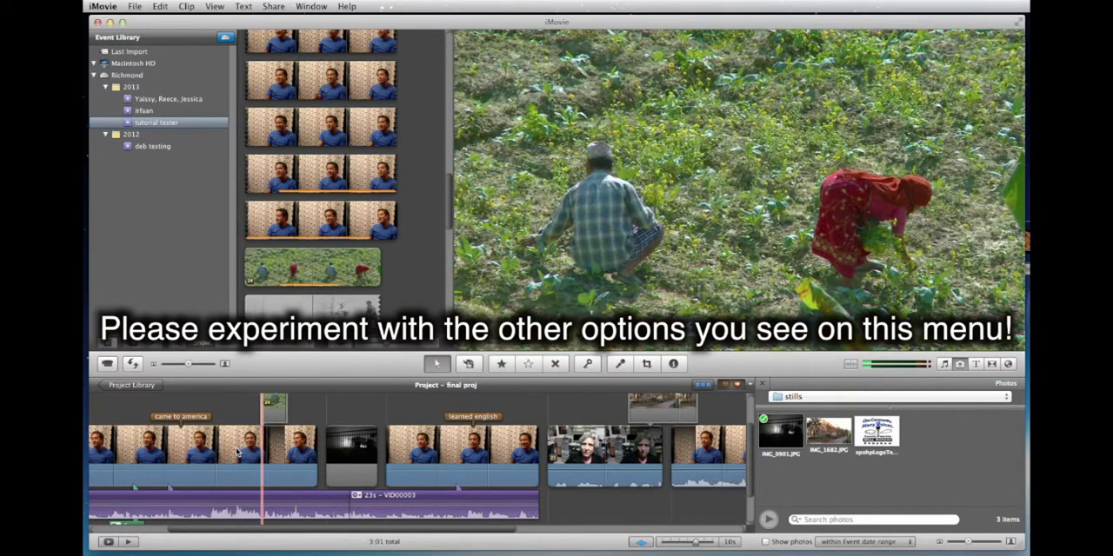
# Play back the green field cutaway over the clip tagged "came to america" to check its placement.
pyautogui.scroll(3, 293, 428)
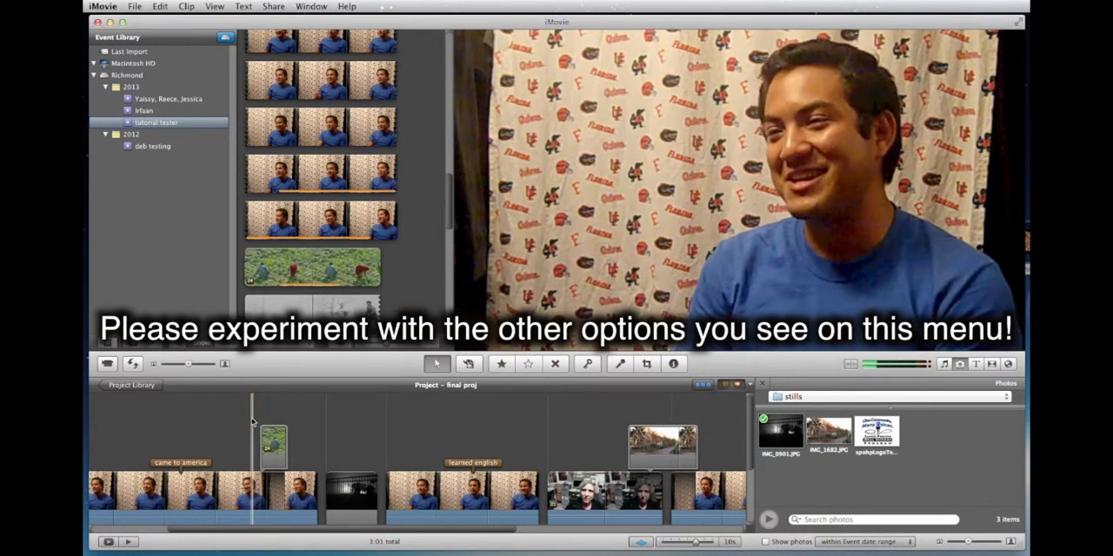
pyautogui.press('space')
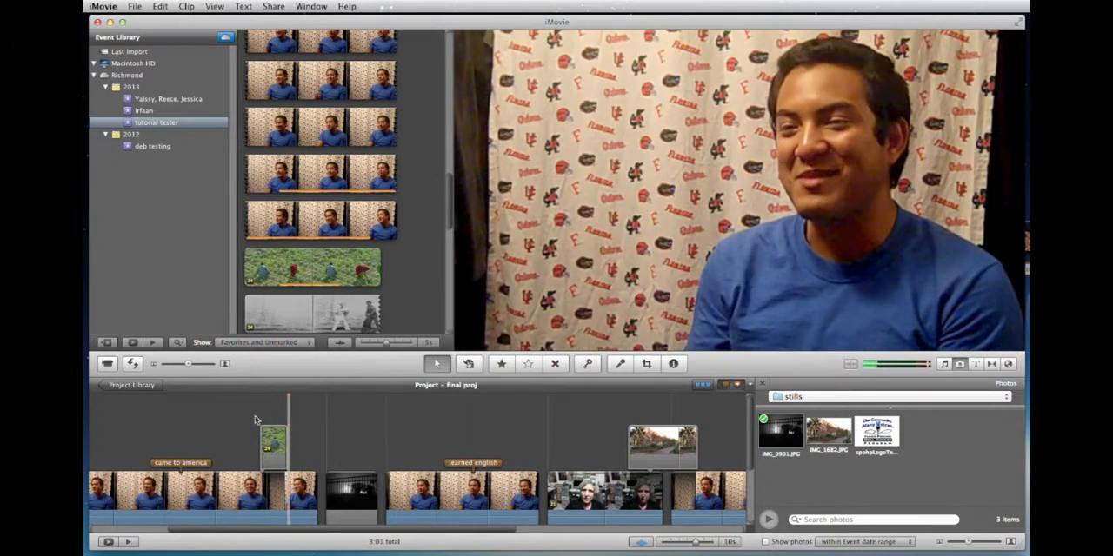
pyautogui.press('space')
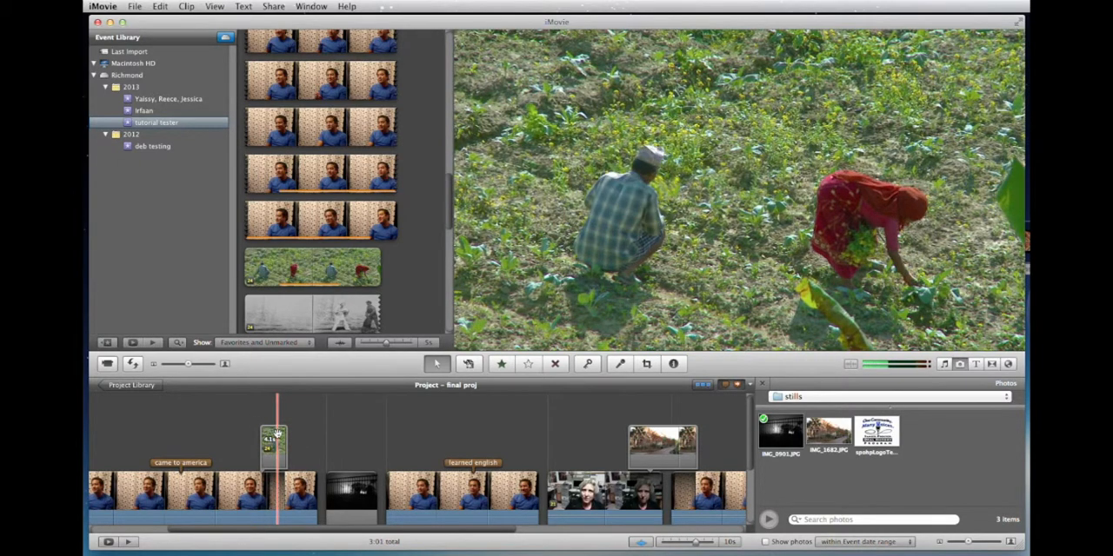
# Move the green field cutaway slightly earlier over the "came to america" clip, and delete it from the project.
pyautogui.moveTo(277, 432); pyautogui.dragTo(252, 445)
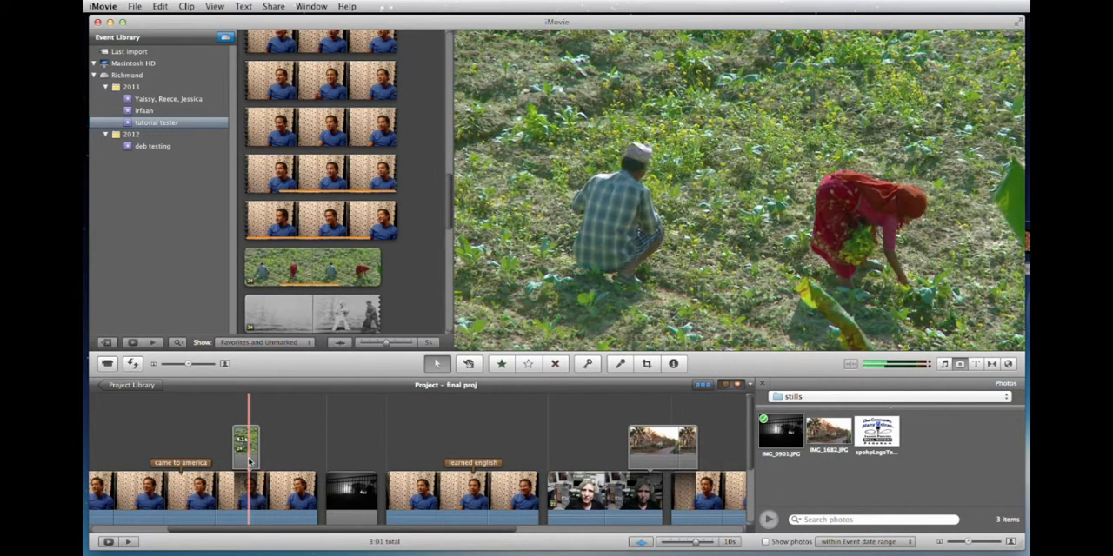
pyautogui.click(251, 434)
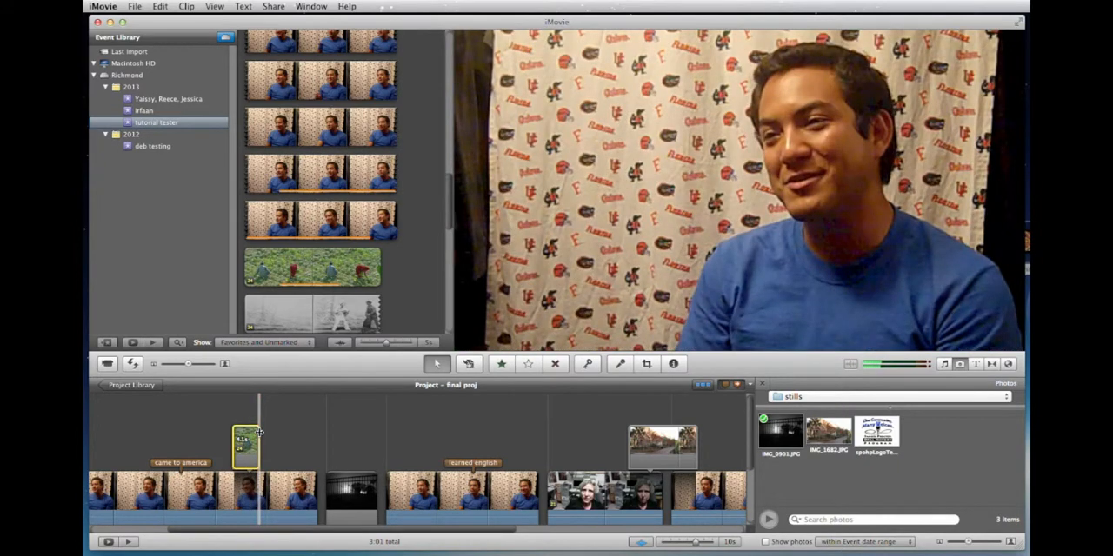
pyautogui.press('Delete')
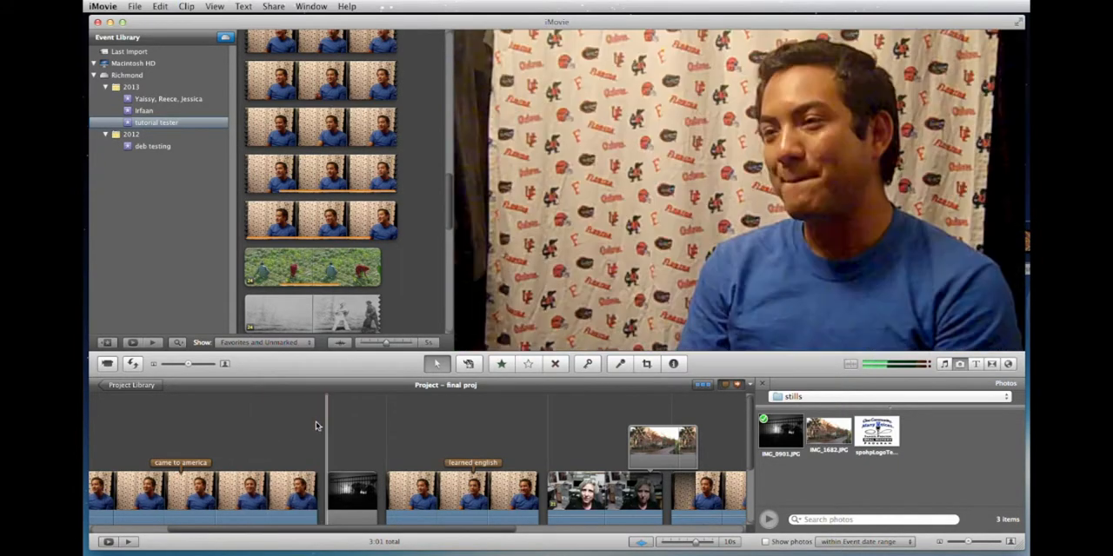
# Review the project from the dark fence still through the "learned english" clip, playing the woman's webcam clip after it.
pyautogui.scroll(-3, 313, 424)
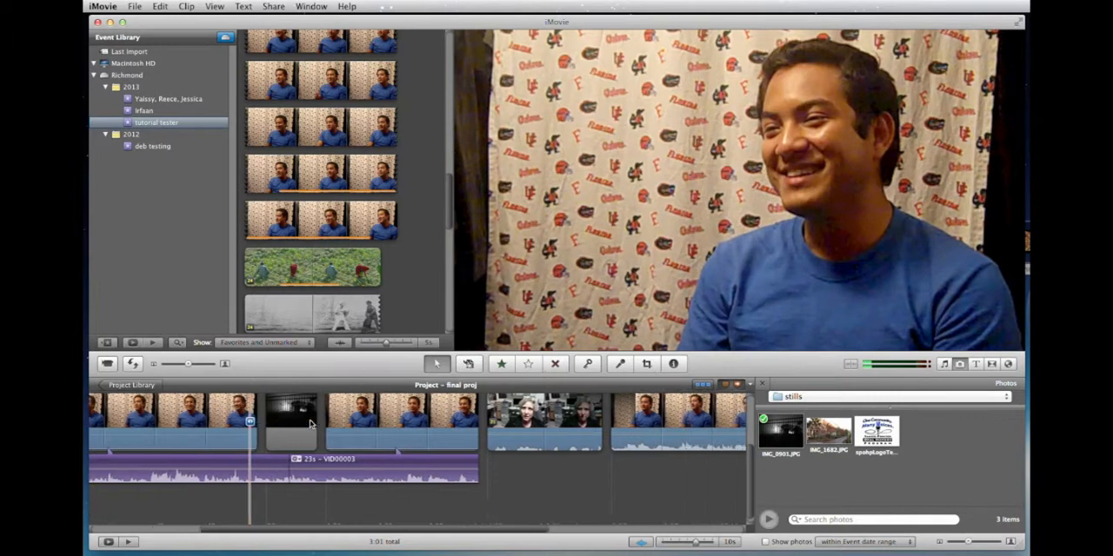
pyautogui.hscroll(1, 309, 423)
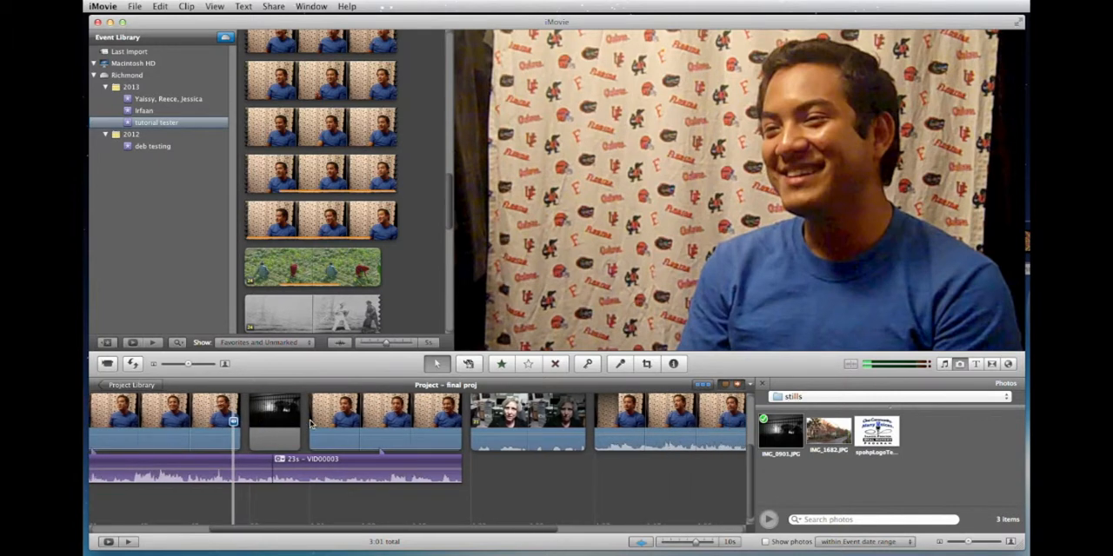
pyautogui.hscroll(6, 310, 423)
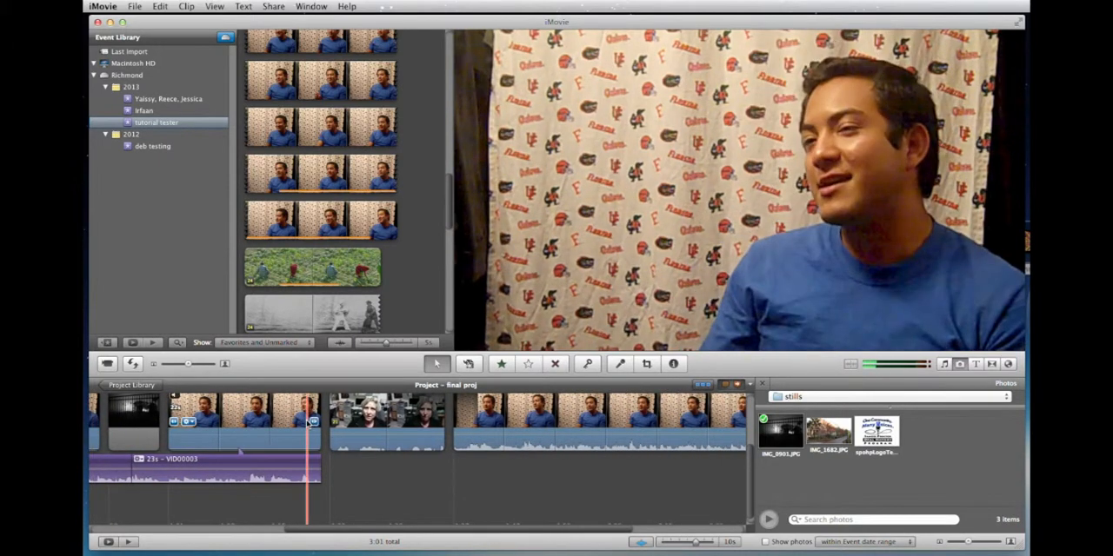
pyautogui.hscroll(-5, 310, 423)
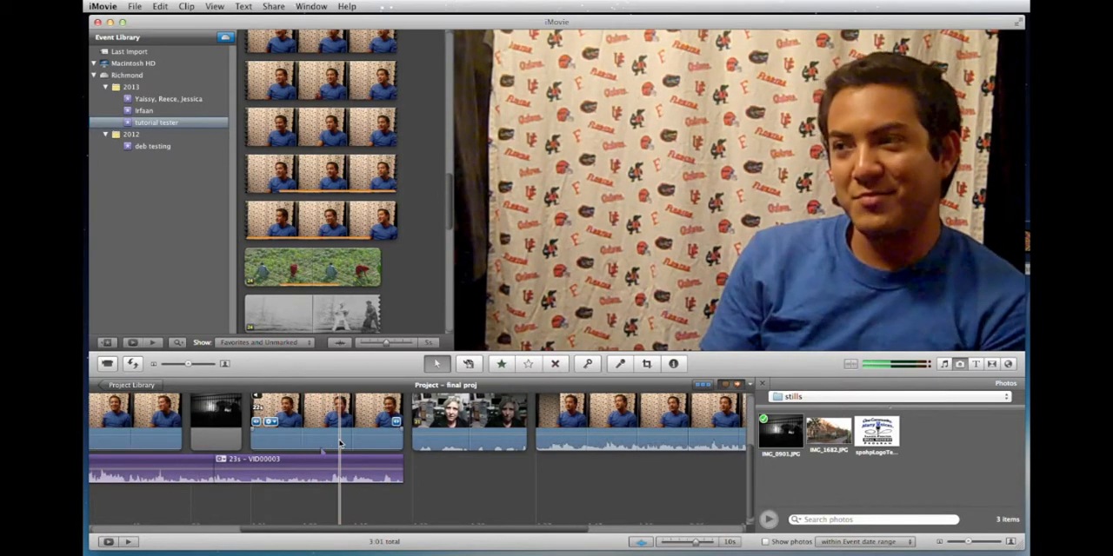
pyautogui.press('space')
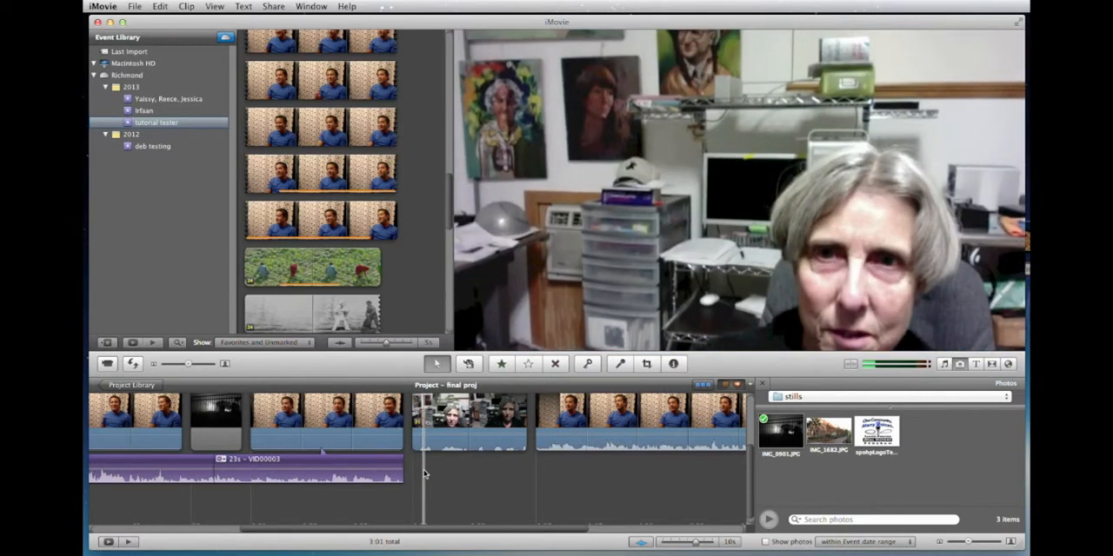
pyautogui.press('space')
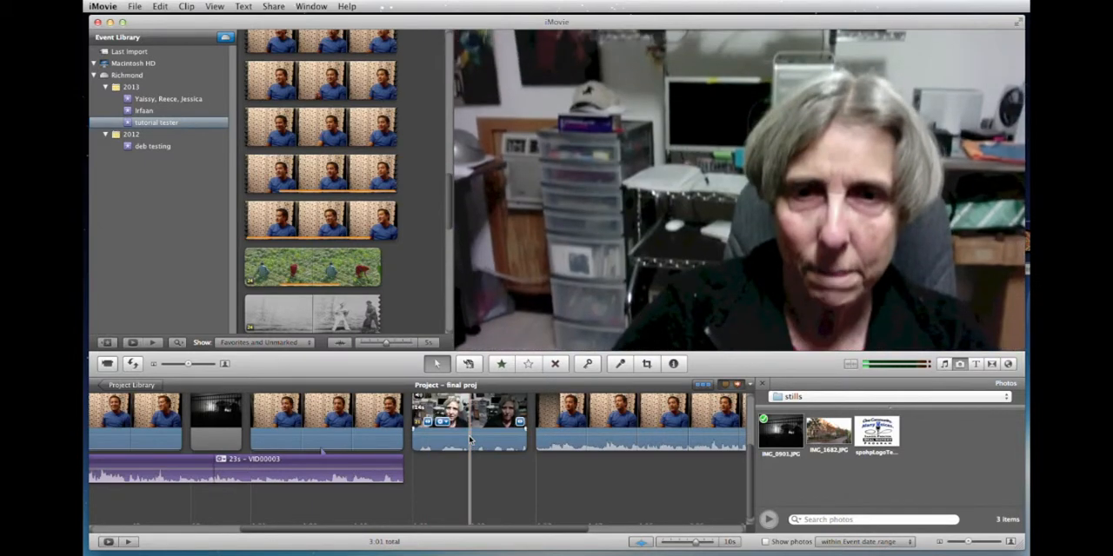
pyautogui.scroll(4, 447, 465)
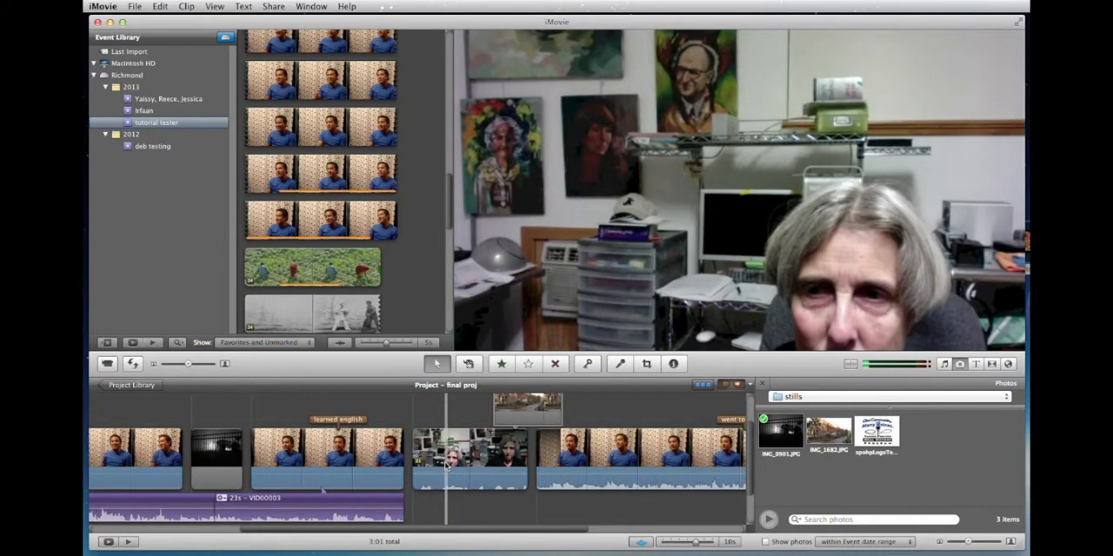
# Browse the available title styles and add a Centered title over the whole clip tagged "learned english".
pyautogui.click(974, 364)
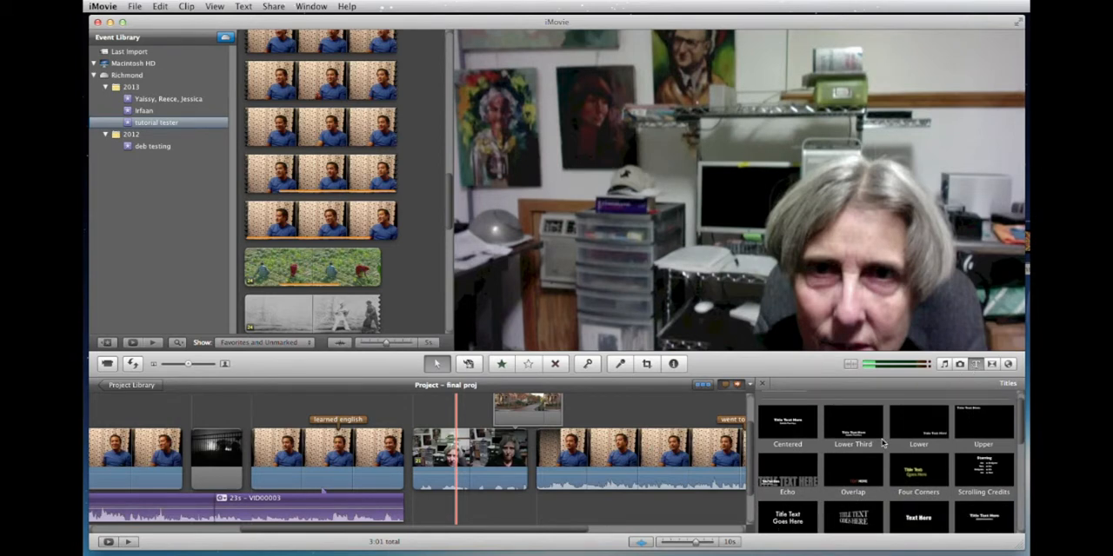
pyautogui.scroll(-2, 882, 441)
pyautogui.scroll(-5, 882, 443)
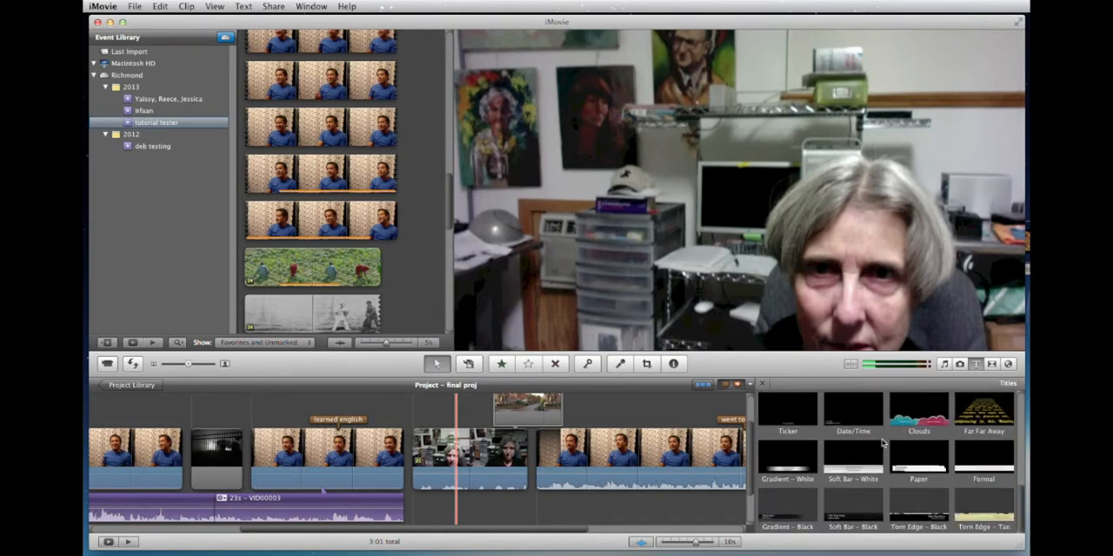
pyautogui.scroll(3, 882, 444)
pyautogui.scroll(2, 881, 443)
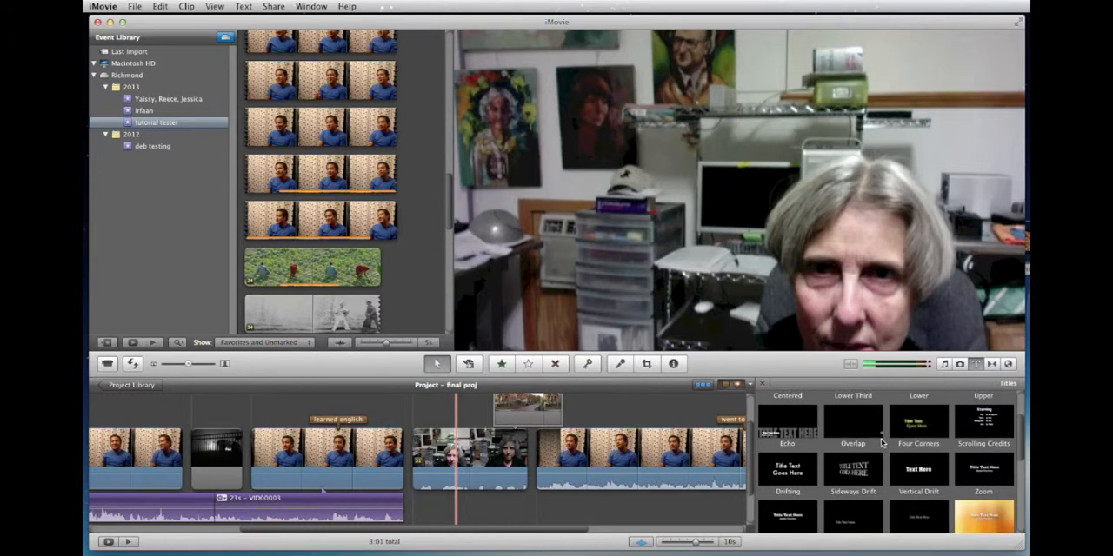
pyautogui.scroll(3, 881, 444)
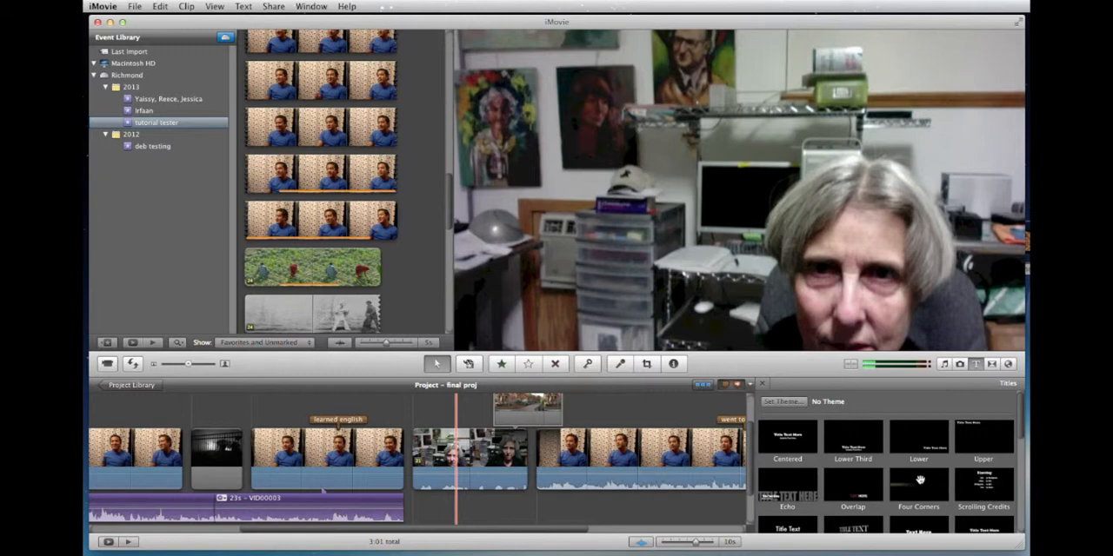
pyautogui.scroll(-2, 919, 482)
pyautogui.scroll(-3, 922, 483)
pyautogui.scroll(5, 920, 481)
pyautogui.moveTo(792, 436); pyautogui.dragTo(360, 453)
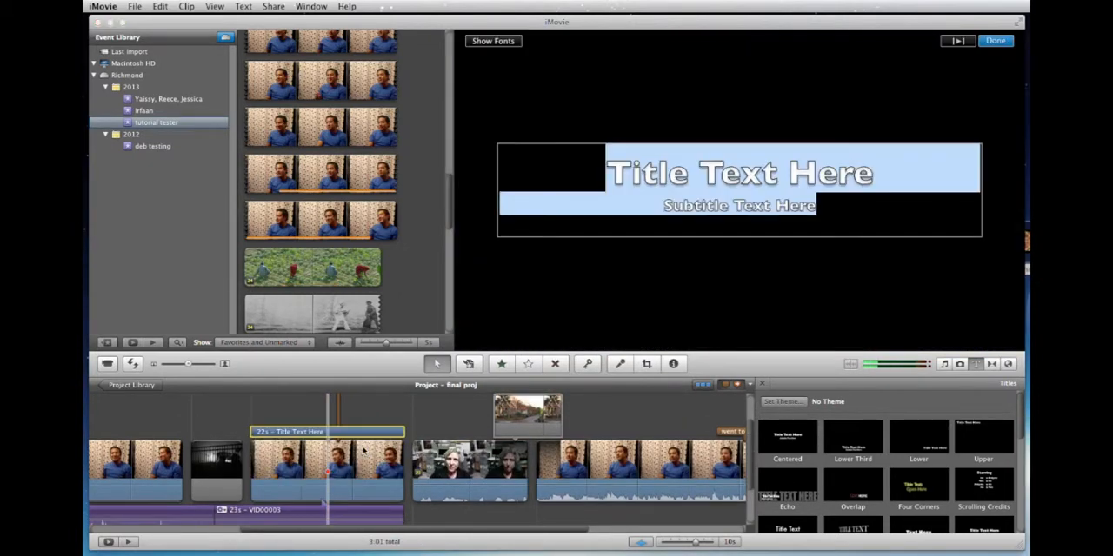
# Replace the title's main line with the interviewee's first name followed by "is from Argentina".
pyautogui.doubleClick(733, 175)
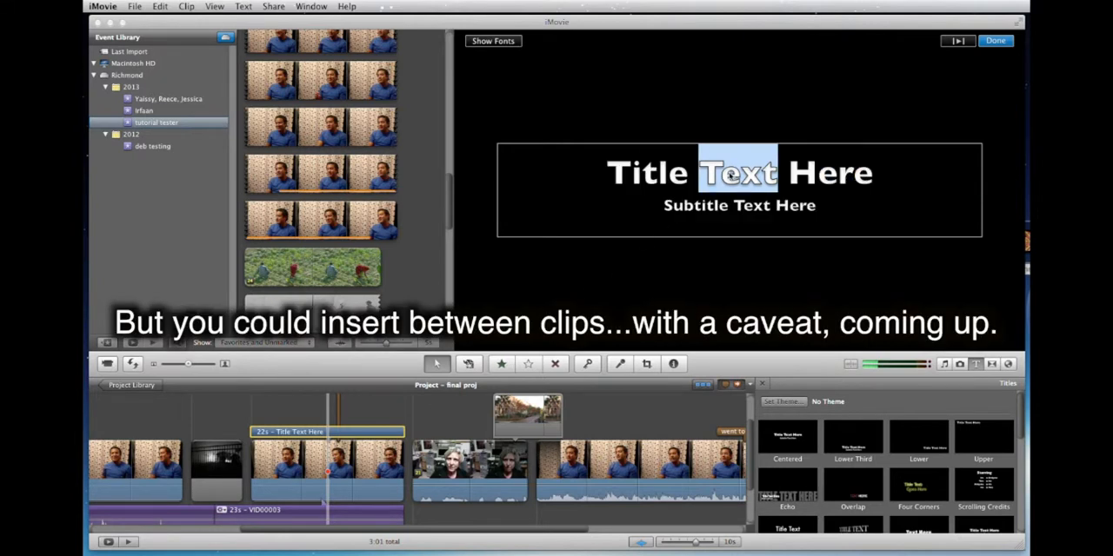
pyautogui.click(873, 176)
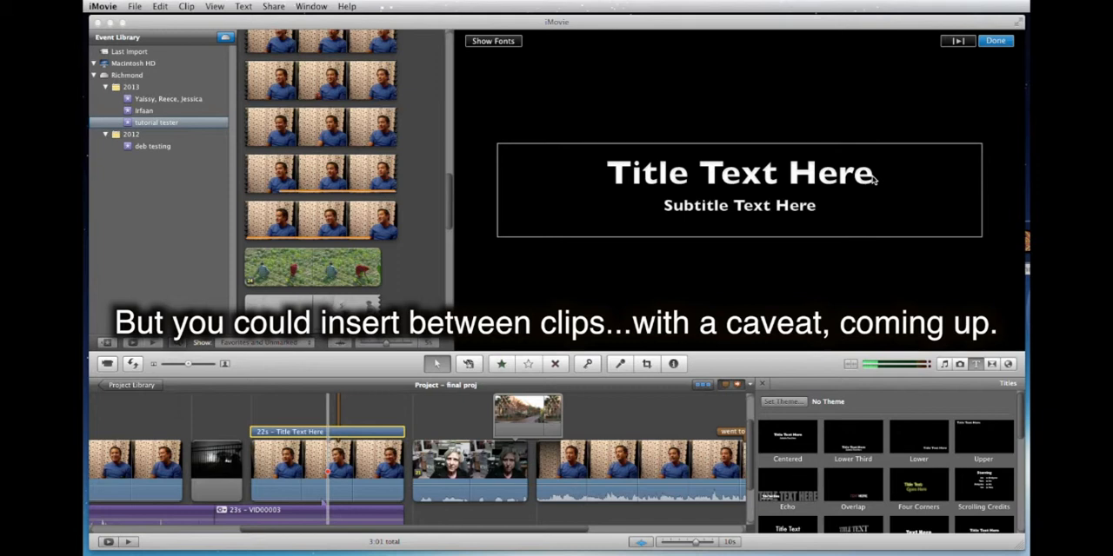
pyautogui.moveTo(873, 177); pyautogui.dragTo(607, 179)
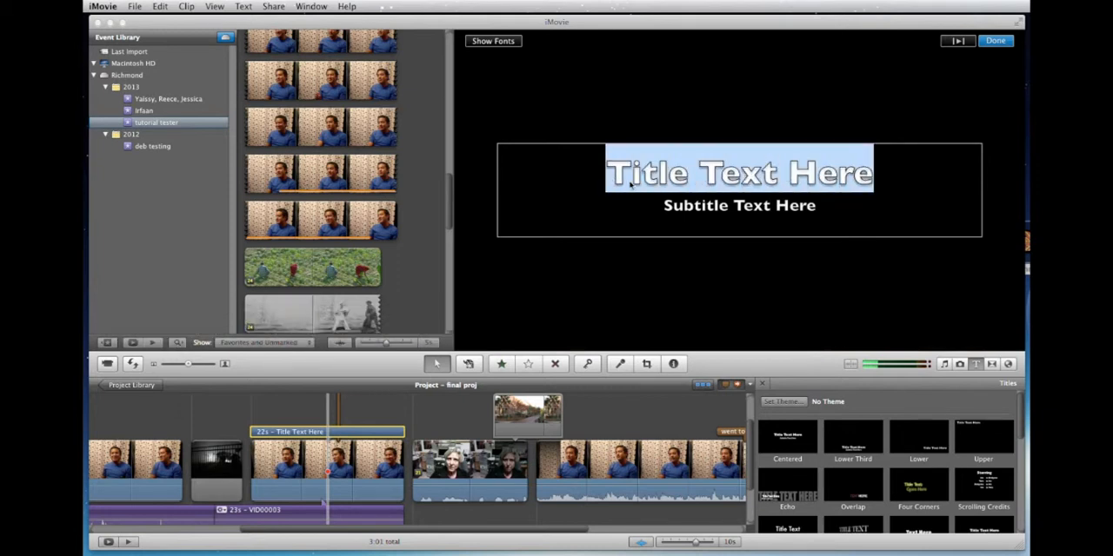
pyautogui.write('John is from')
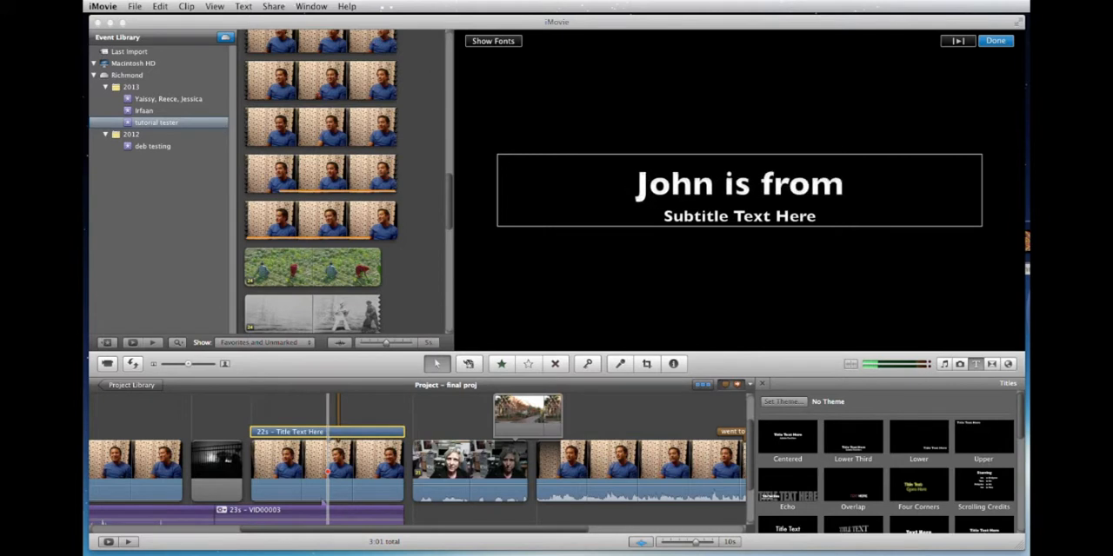
pyautogui.write(' Argentina')
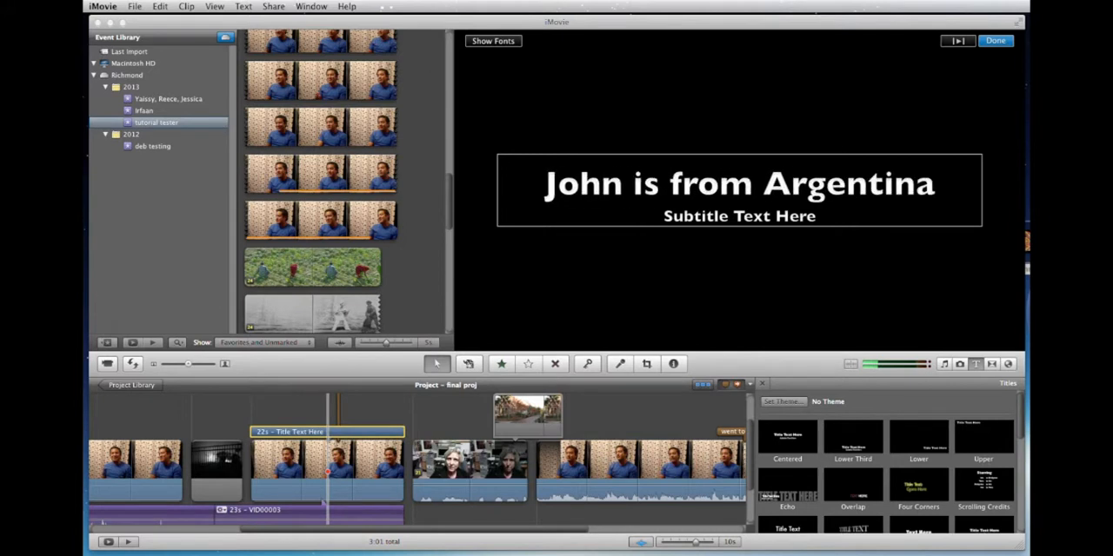
# Replace the subtitle line with "From the coast" and finish editing the title.
pyautogui.tripleClick(730, 219)
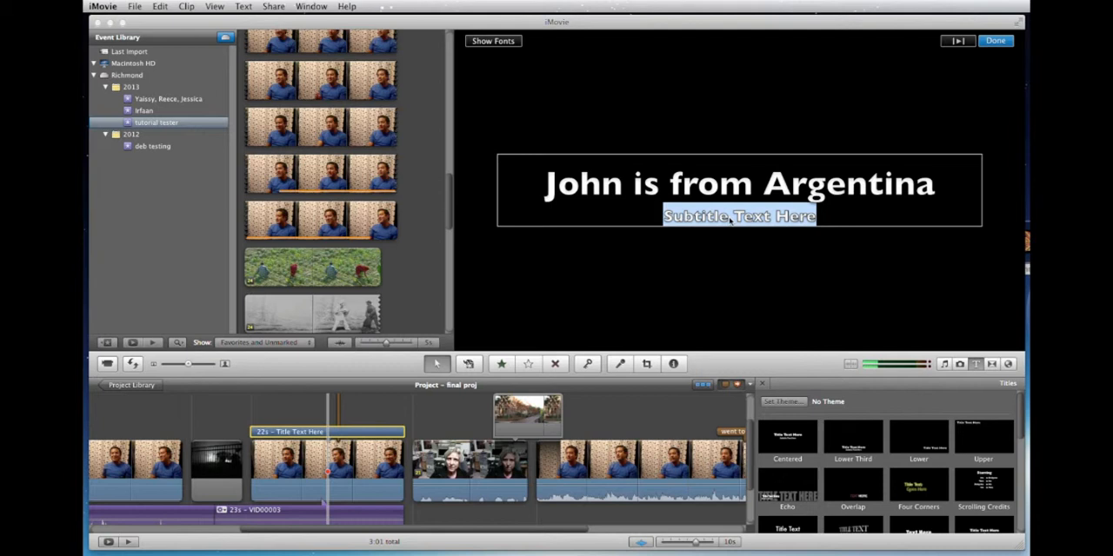
pyautogui.write('From the coa')
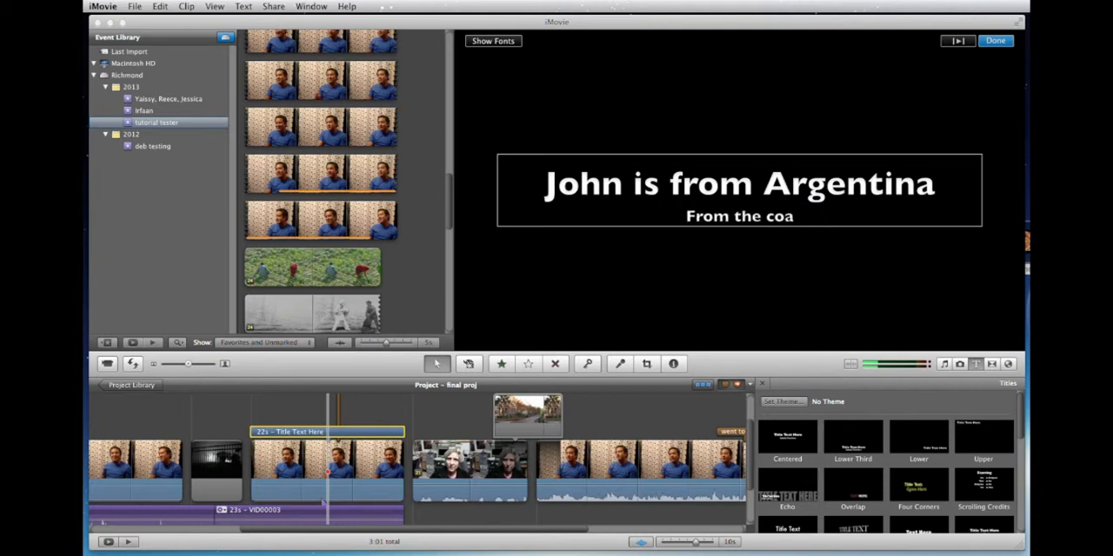
pyautogui.write('st')
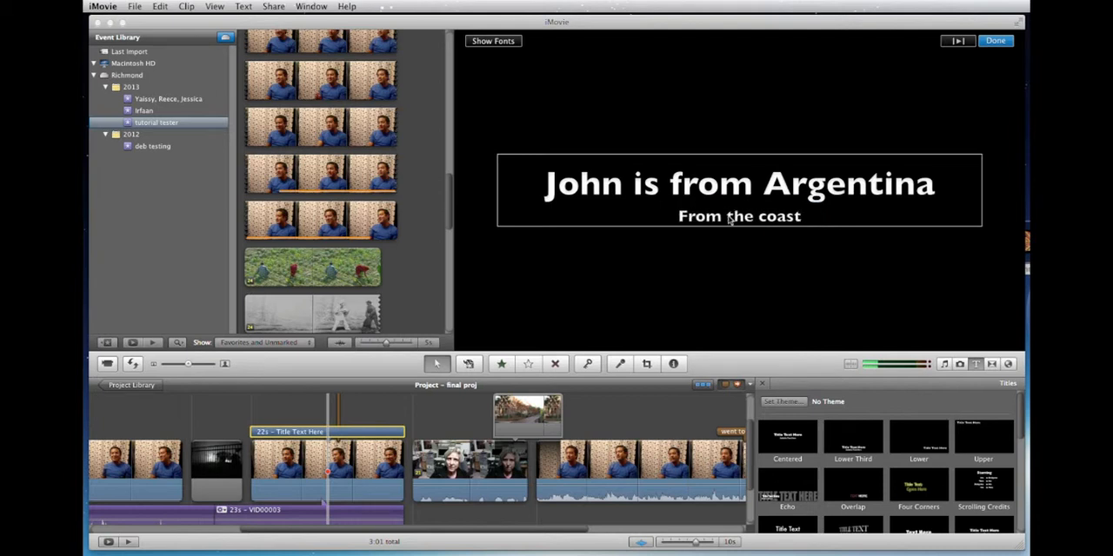
pyautogui.click(993, 42)
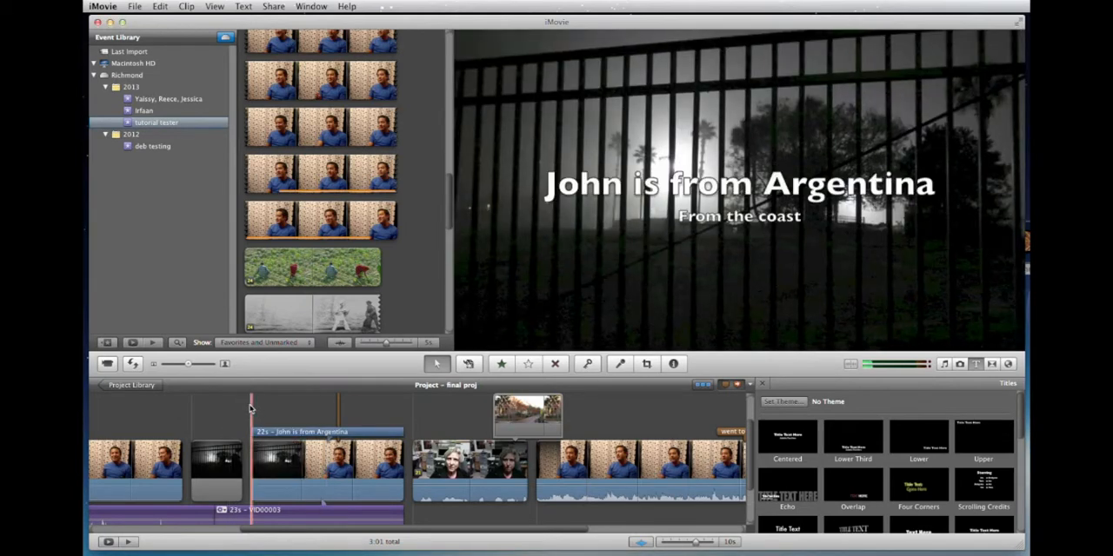
# Extend the title's start back over the dark fence still to a length of about 24 seconds, and play it back.
pyautogui.press('space')
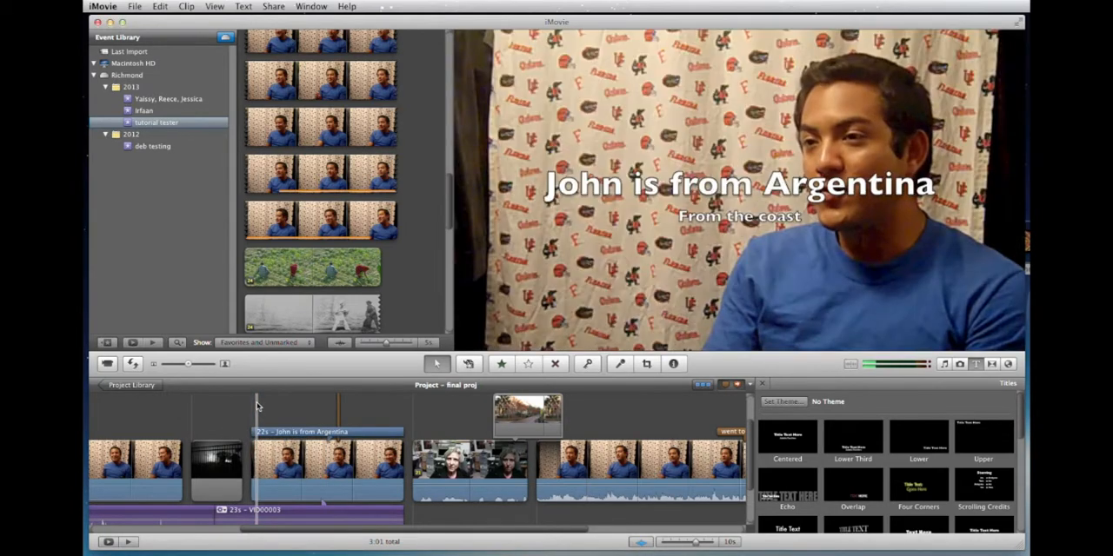
pyautogui.press('space')
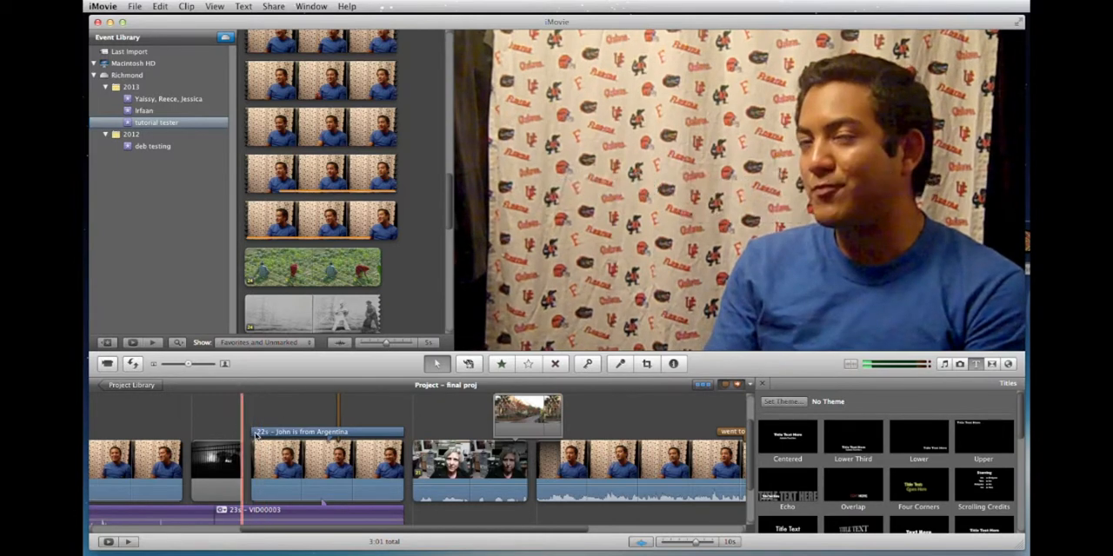
pyautogui.moveTo(253, 433); pyautogui.dragTo(201, 432)
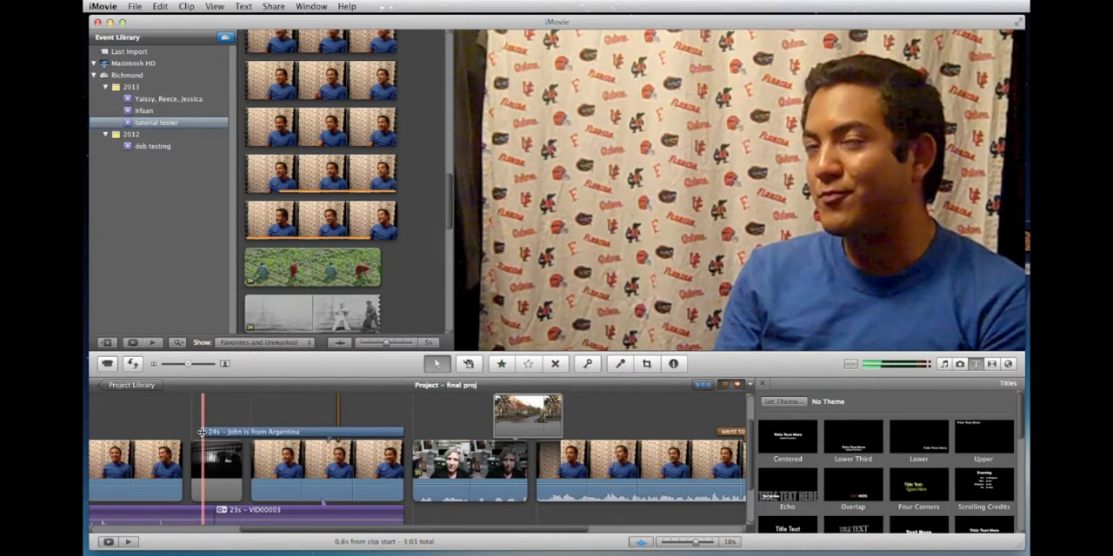
pyautogui.press('space')
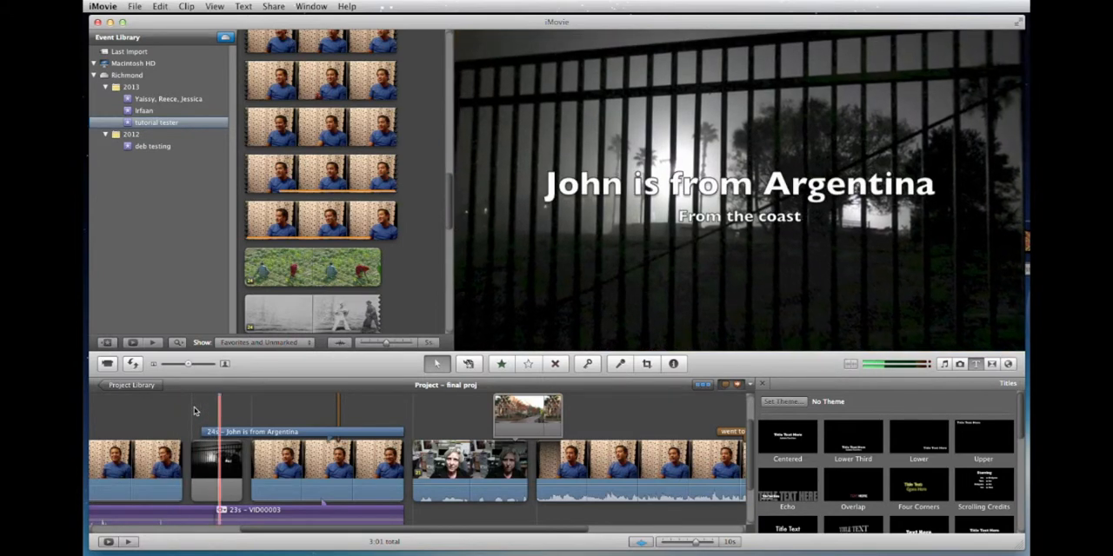
pyautogui.press('space')
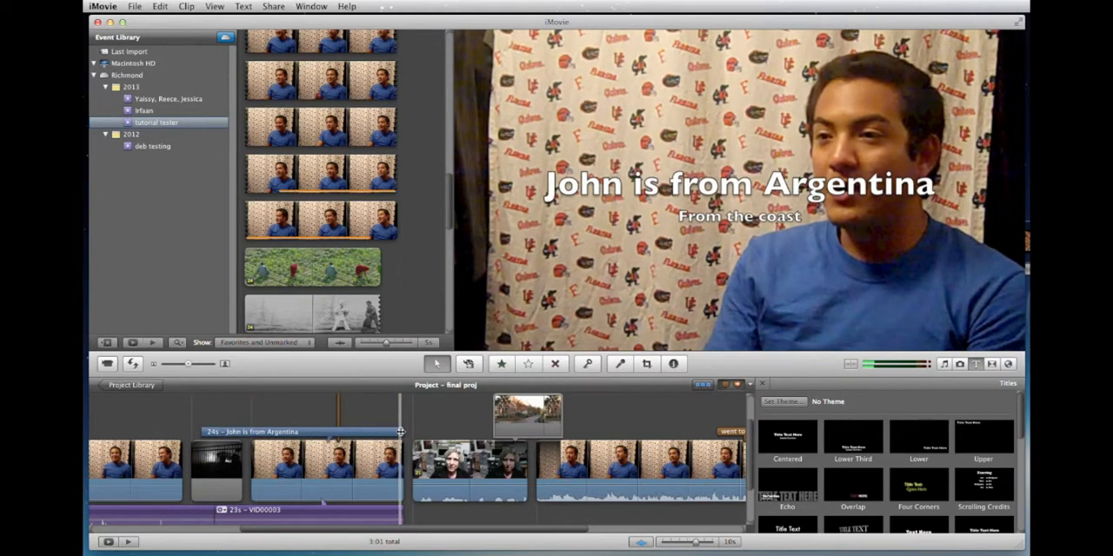
# Shorten the title from its end to about 8.2 seconds and select it for editing.
pyautogui.moveTo(355, 432); pyautogui.dragTo(221, 417)
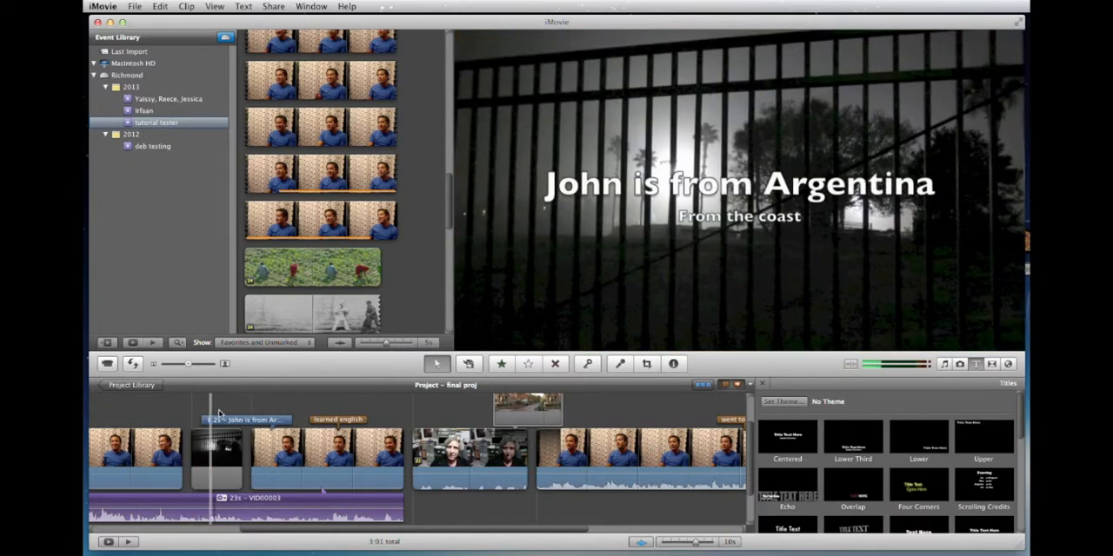
pyautogui.press('space')
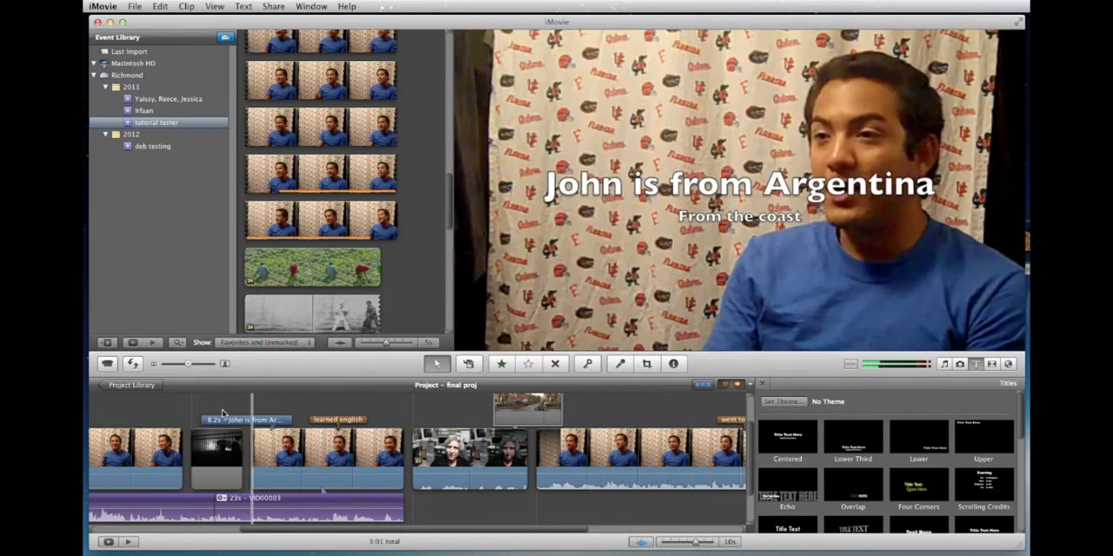
pyautogui.click(286, 420)
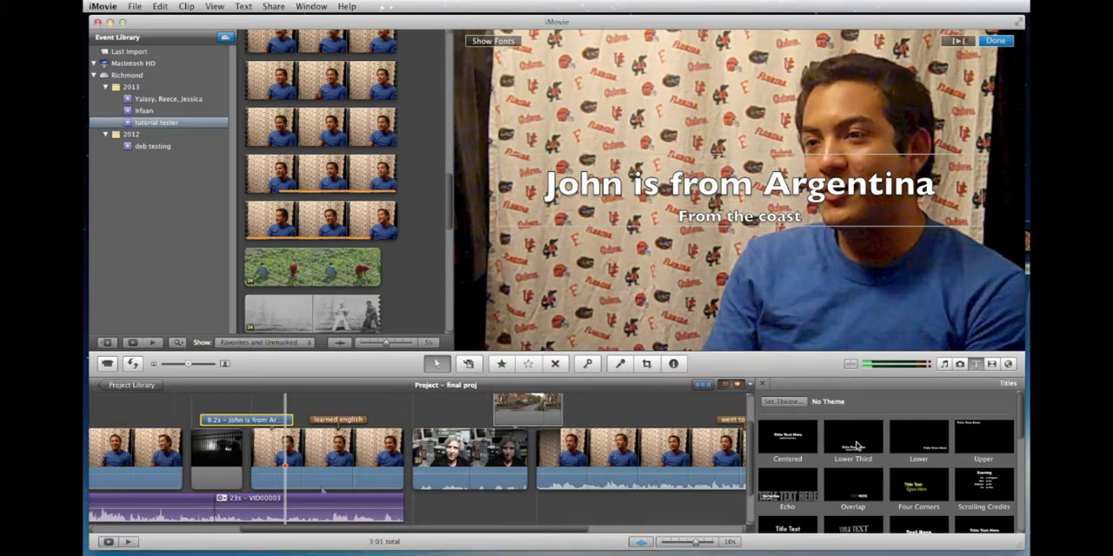
# Add a Lower Third title over the interview clip directly after the Argentina title, keep its placeholder text, and play it back.
pyautogui.moveTo(857, 443); pyautogui.dragTo(338, 434)
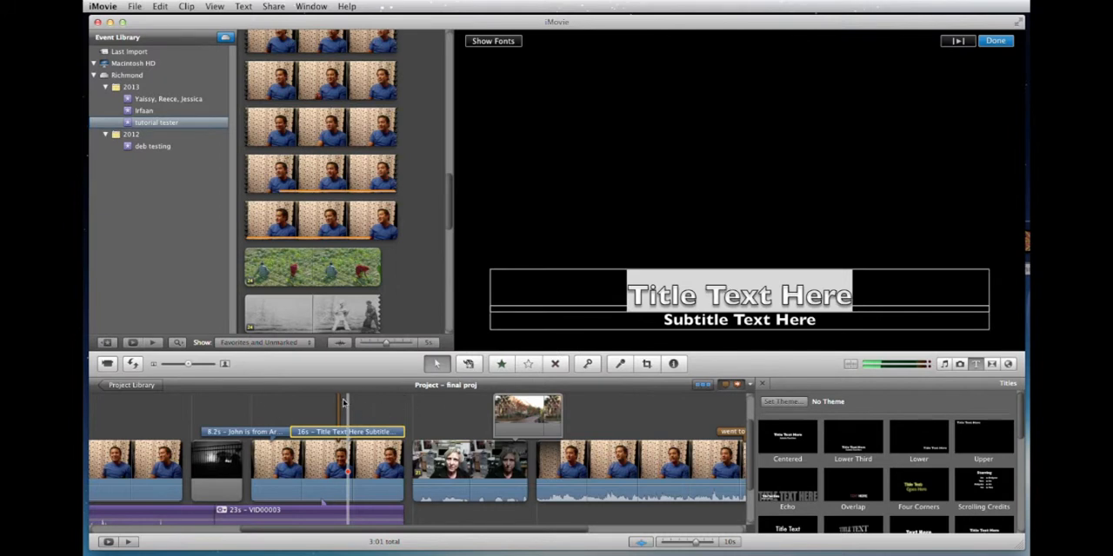
pyautogui.click(994, 41)
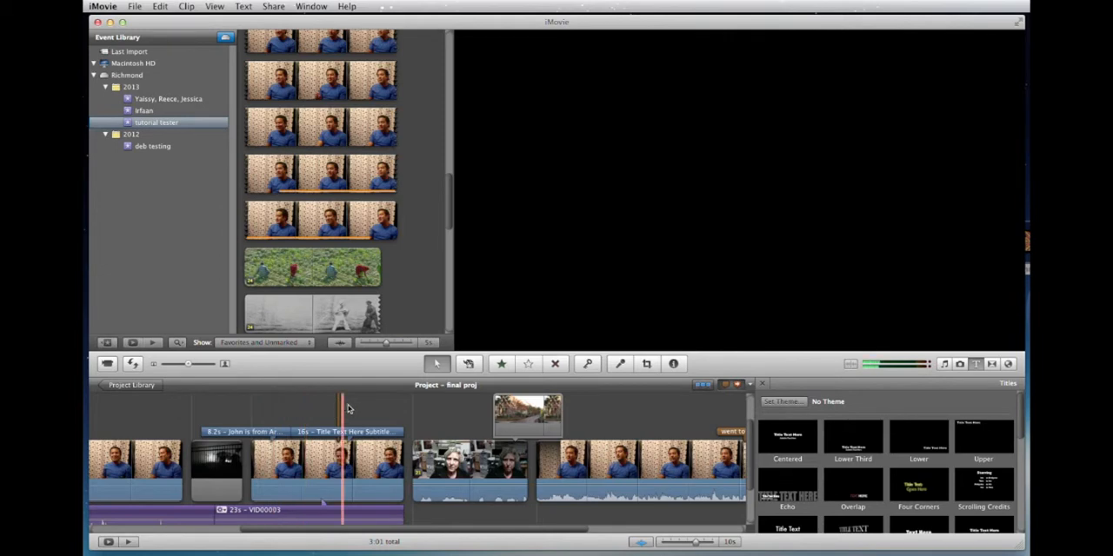
pyautogui.press('space')
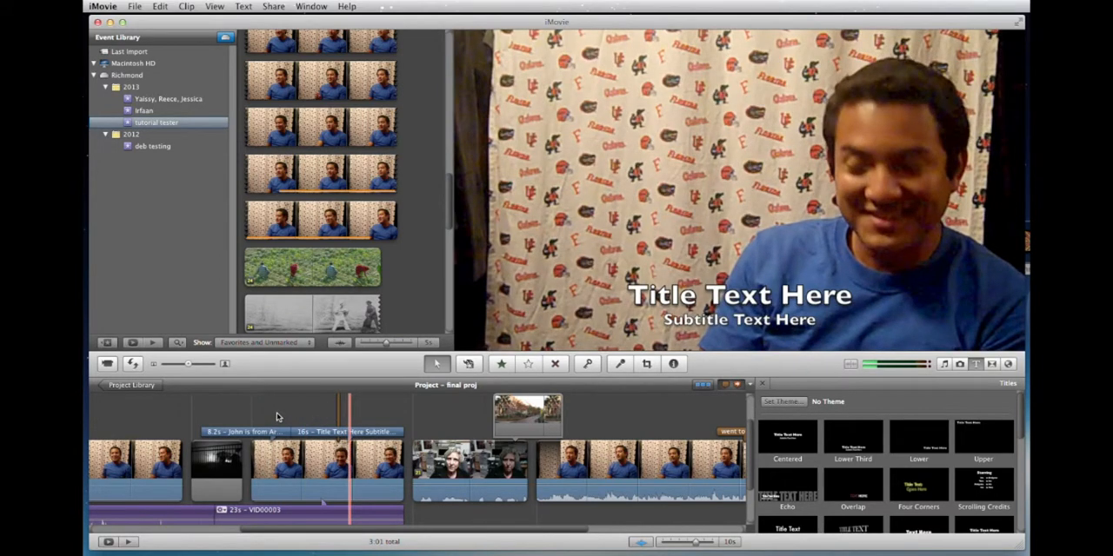
pyautogui.click(276, 413)
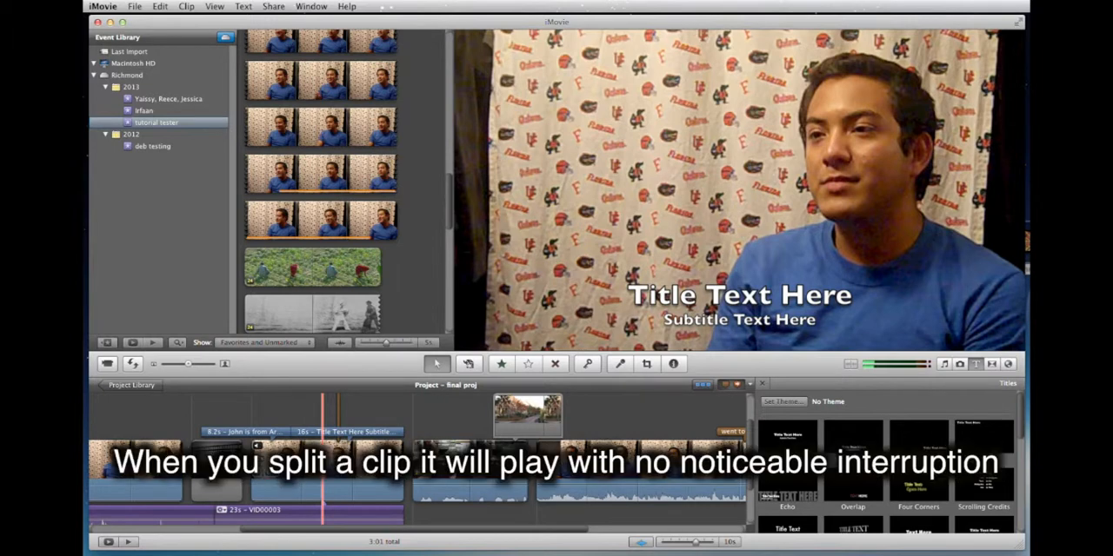
# Play through both adjoining titles and shorten the Argentina title from its start to about 6.6 seconds.
pyautogui.press('space')
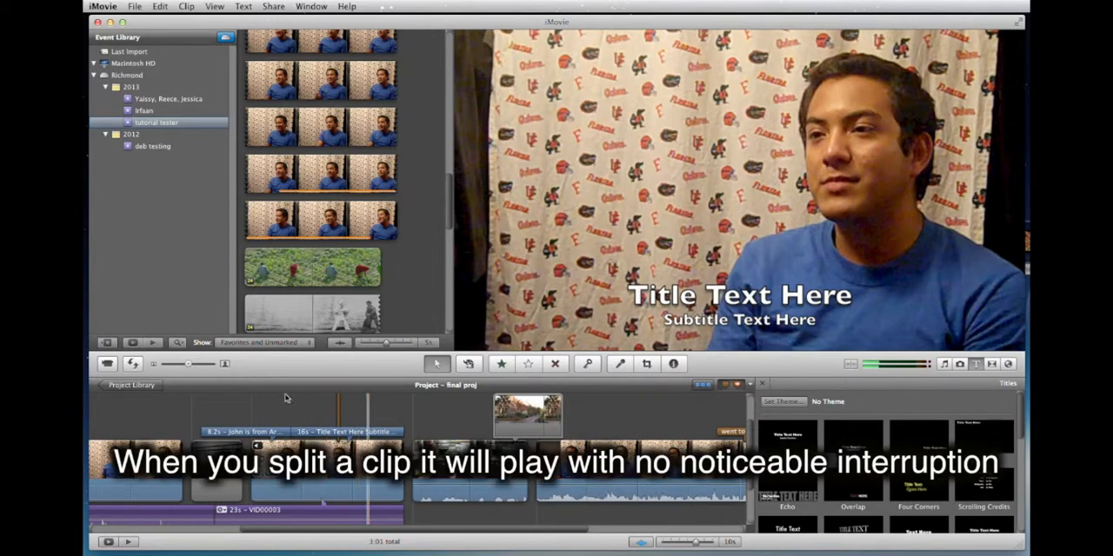
pyautogui.press('space')
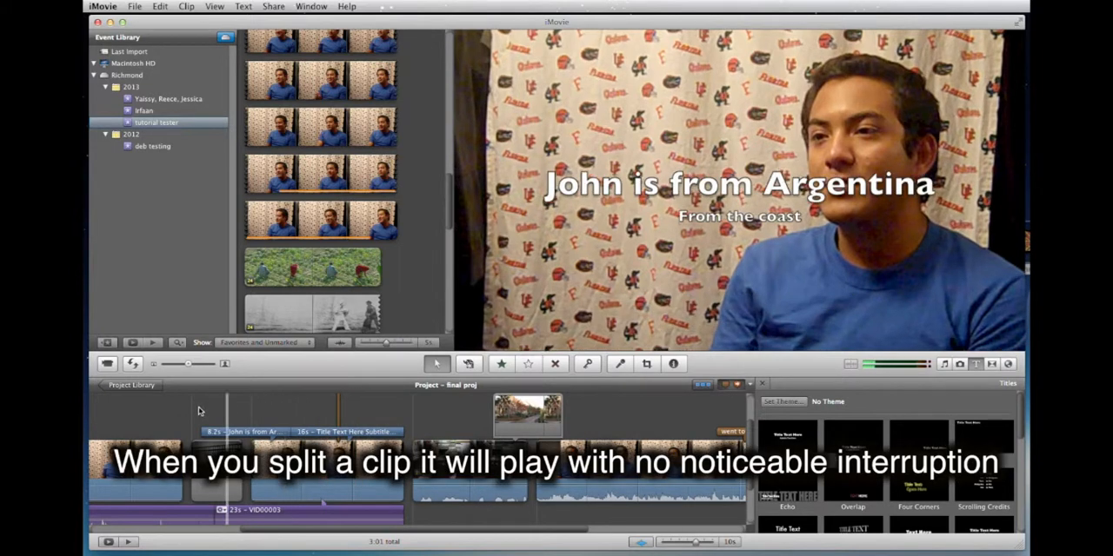
pyautogui.press('space')
pyautogui.press('space')
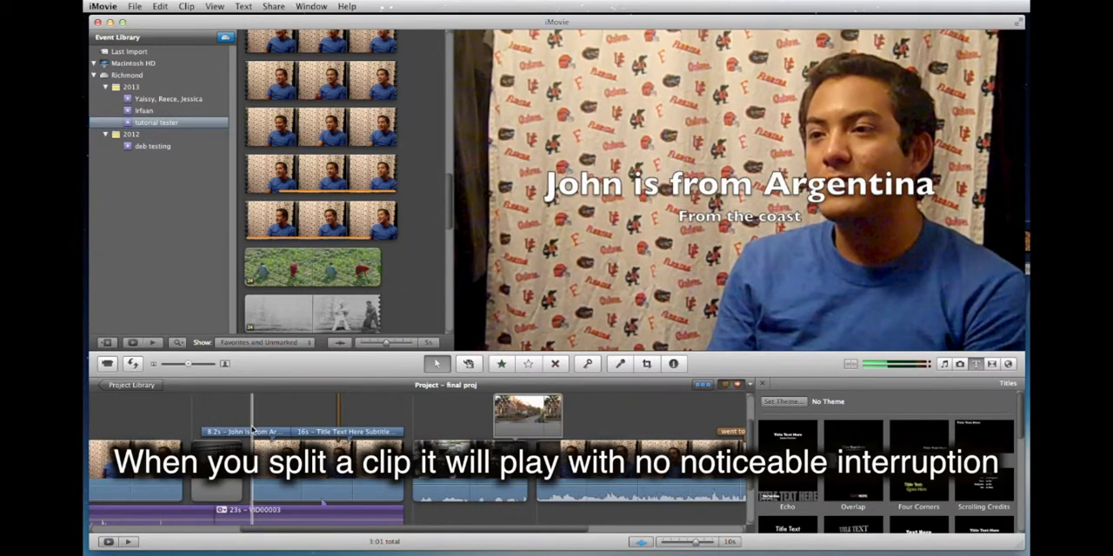
pyautogui.moveTo(240, 432); pyautogui.dragTo(235, 430)
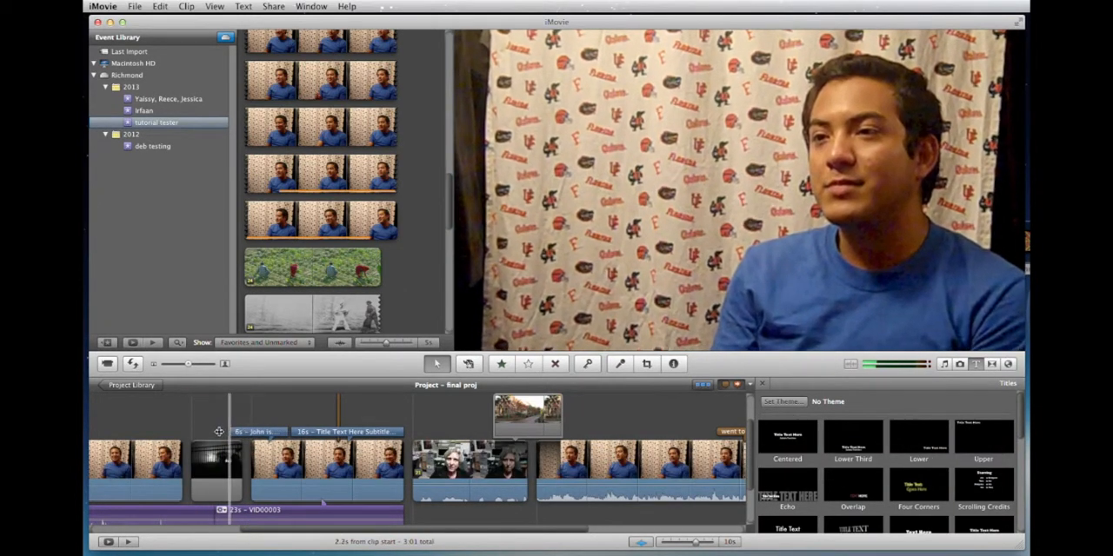
# Open the Argentina title's font settings, turn off its outline and bold styles, and make the text italic.
pyautogui.click(259, 430)
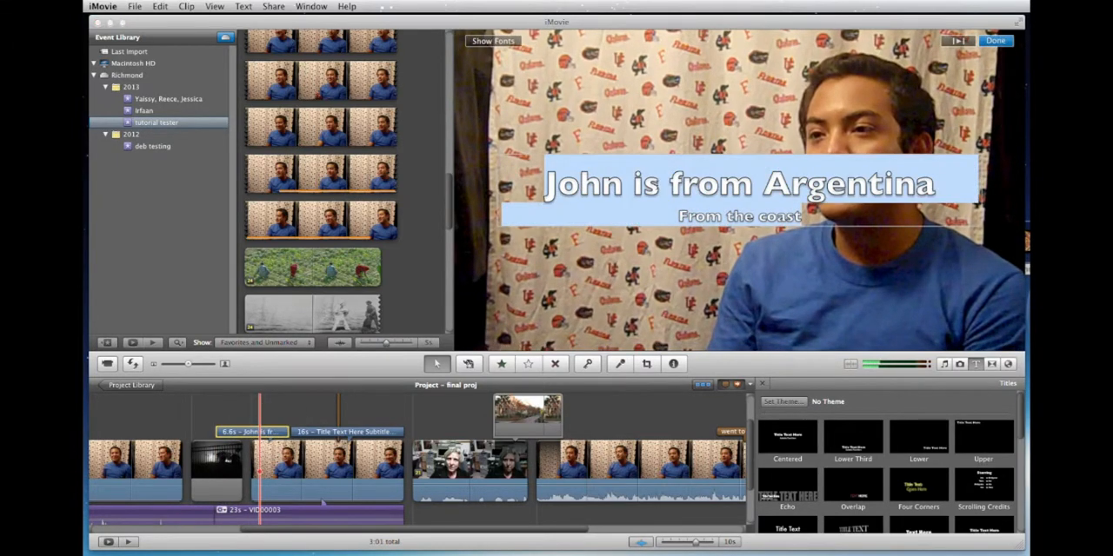
pyautogui.click(506, 44)
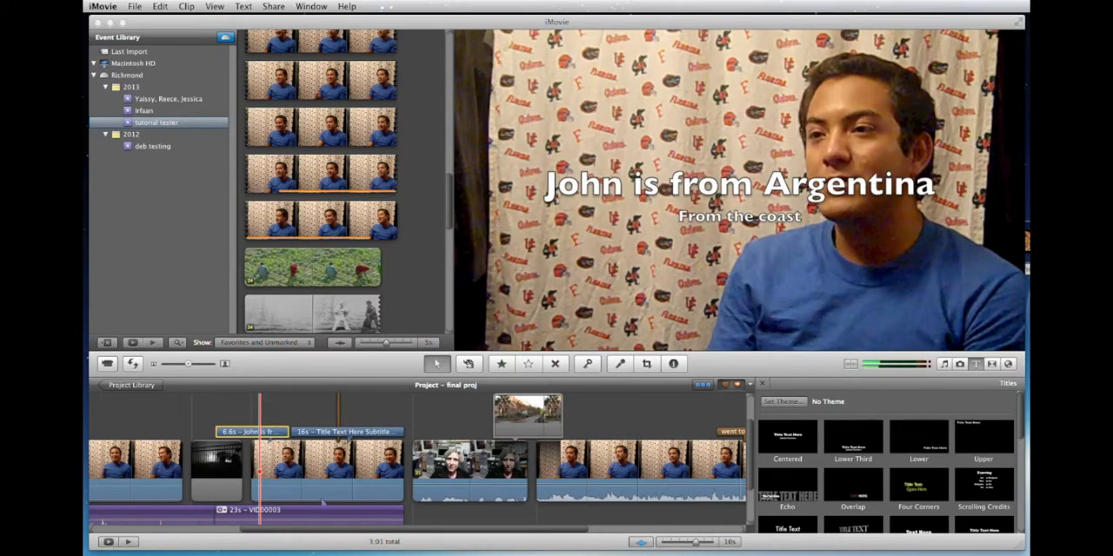
pyautogui.moveTo(834, 332); pyautogui.dragTo(775, 290)
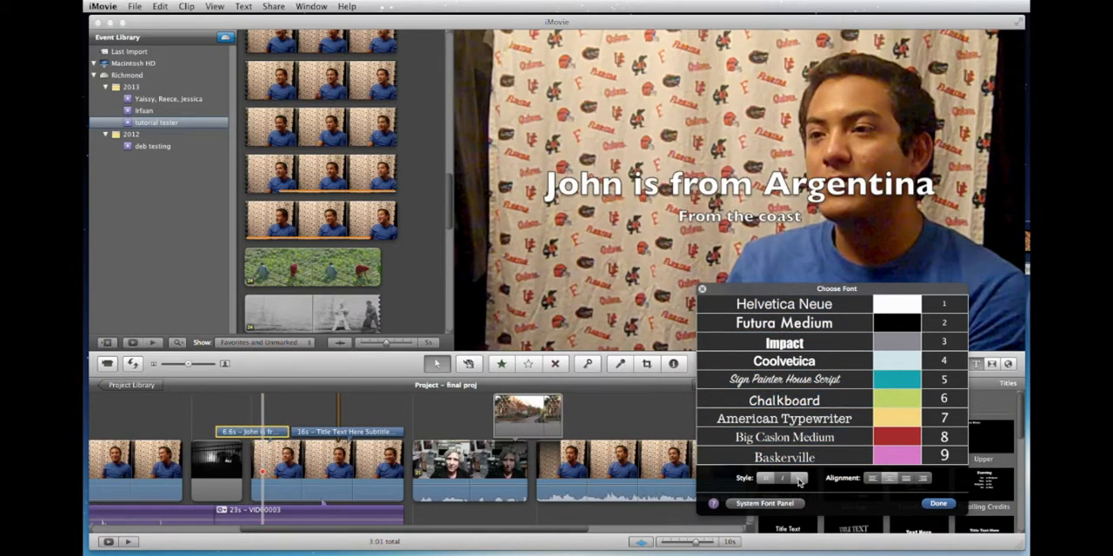
pyautogui.click(799, 478)
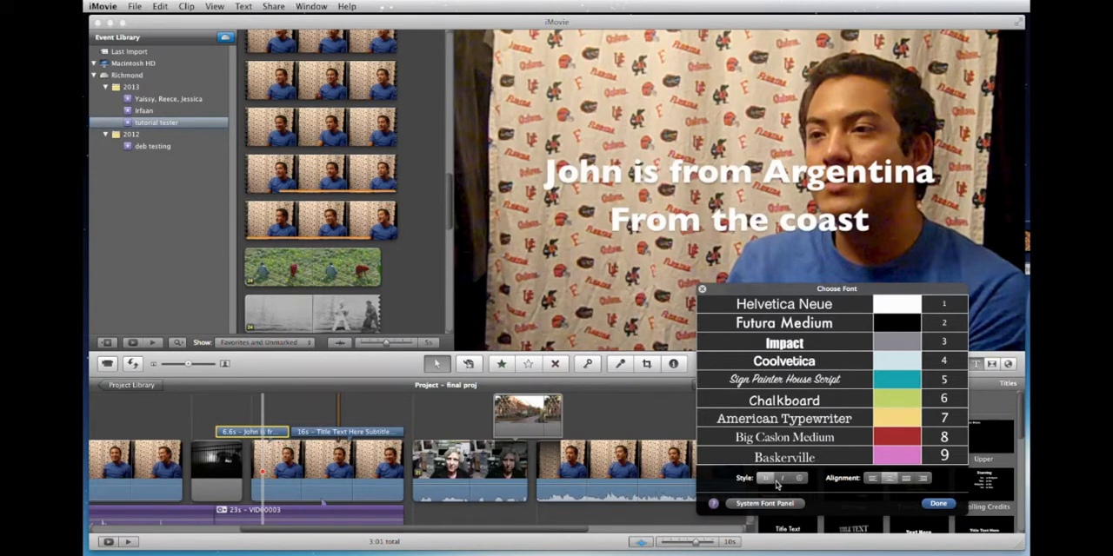
pyautogui.click(766, 479)
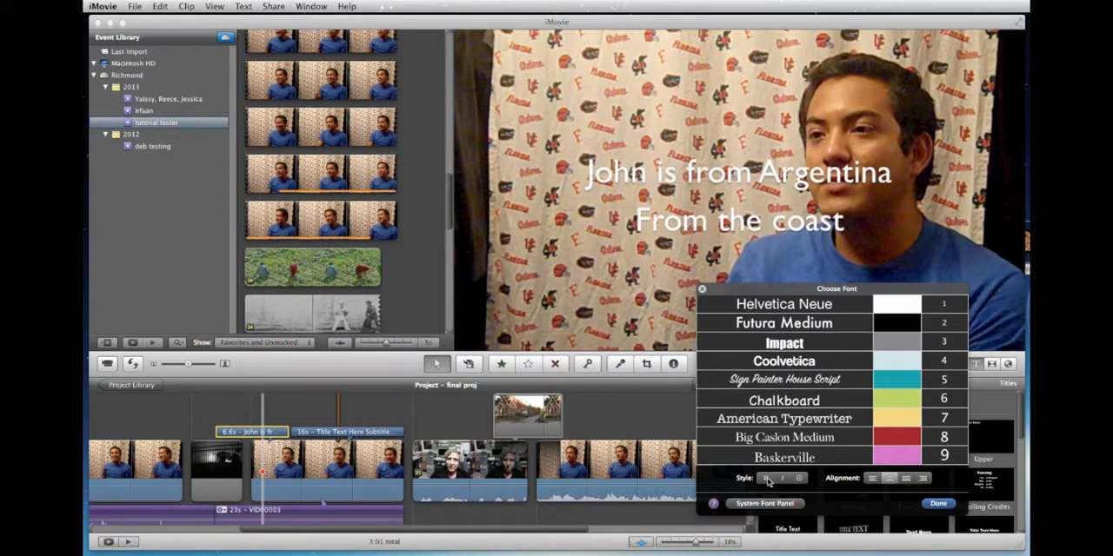
pyautogui.click(783, 479)
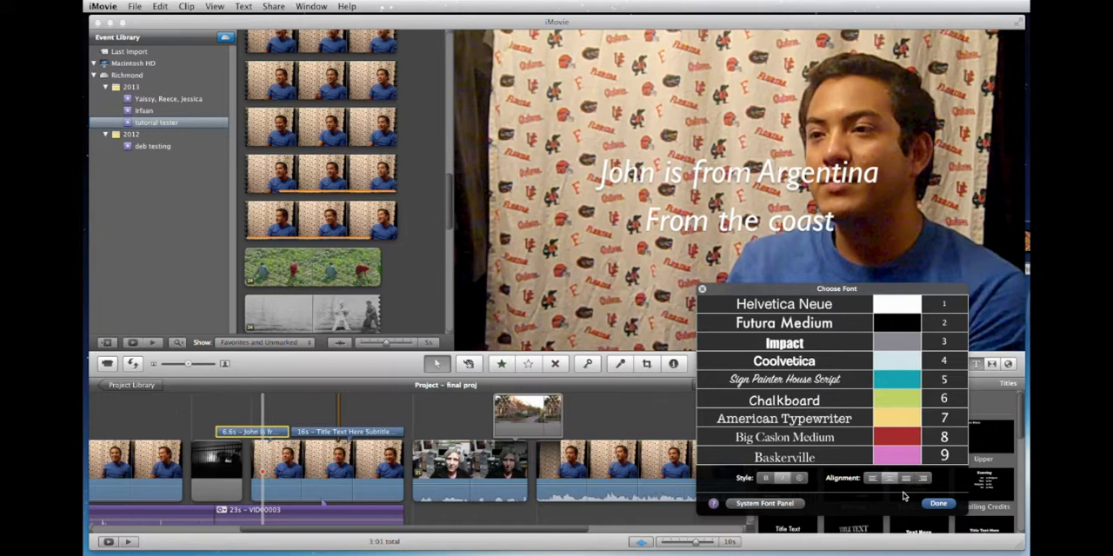
# Using the system font settings, enlarge both lines of the Argentina title to size 43 and left-align them.
pyautogui.click(765, 503)
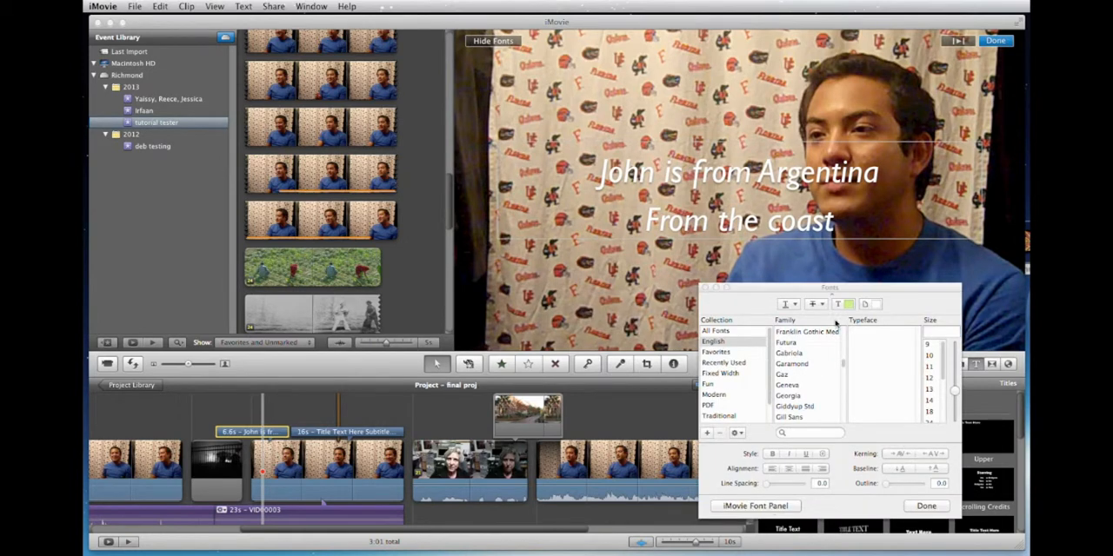
pyautogui.moveTo(955, 393); pyautogui.dragTo(955, 379)
pyautogui.click(829, 225)
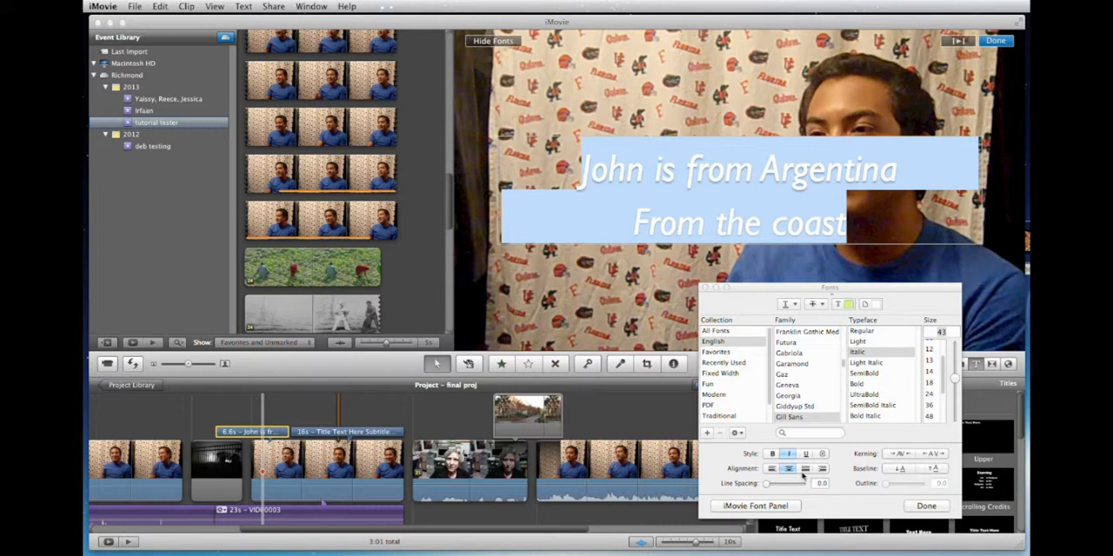
pyautogui.click(805, 470)
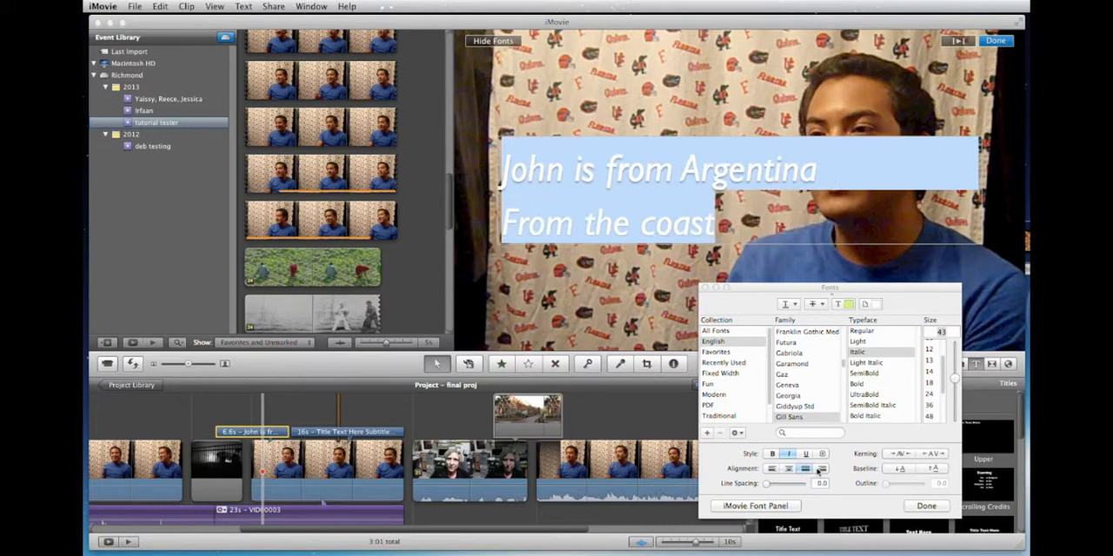
pyautogui.click(819, 470)
pyautogui.click(788, 469)
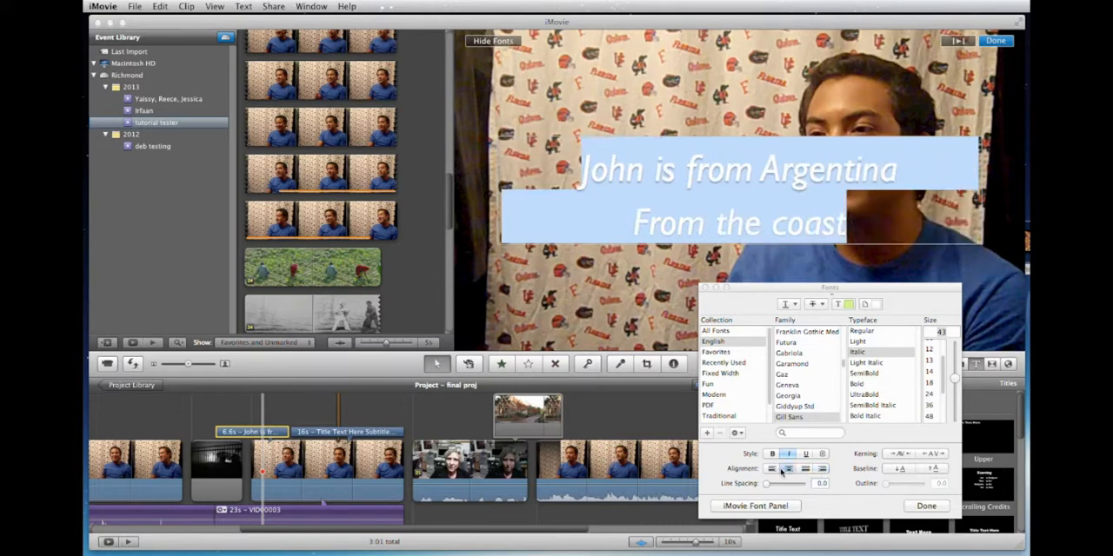
pyautogui.click(771, 470)
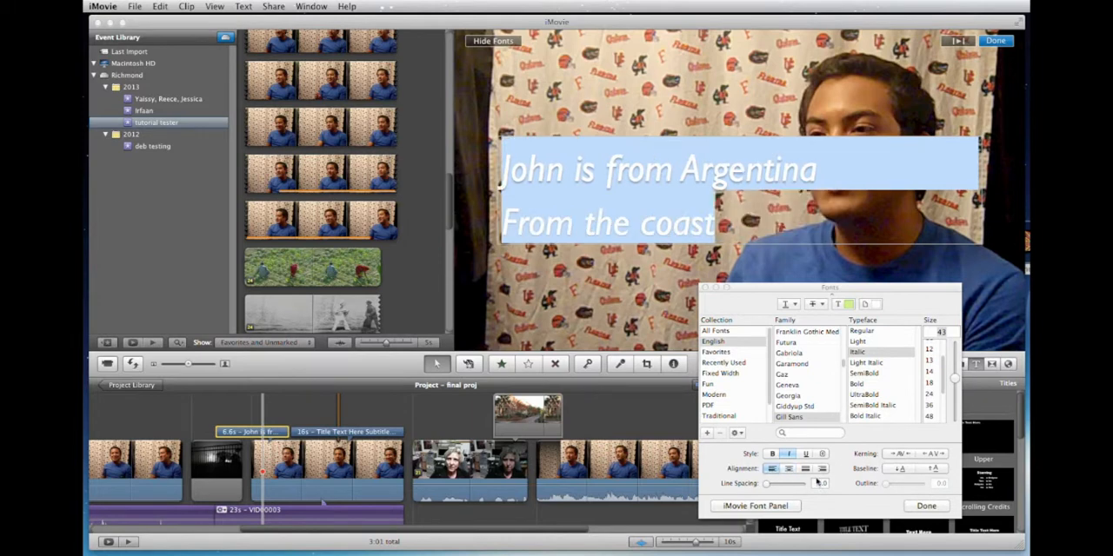
pyautogui.click(926, 507)
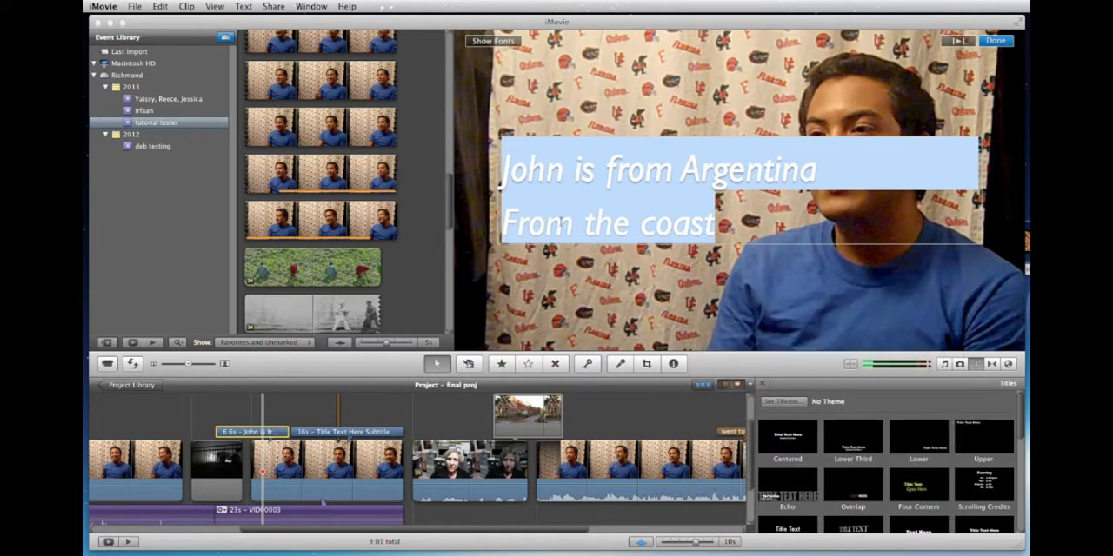
# Insert a blank line above the Argentina title's text to lower it, finish editing, and play the titles back.
pyautogui.click(504, 173)
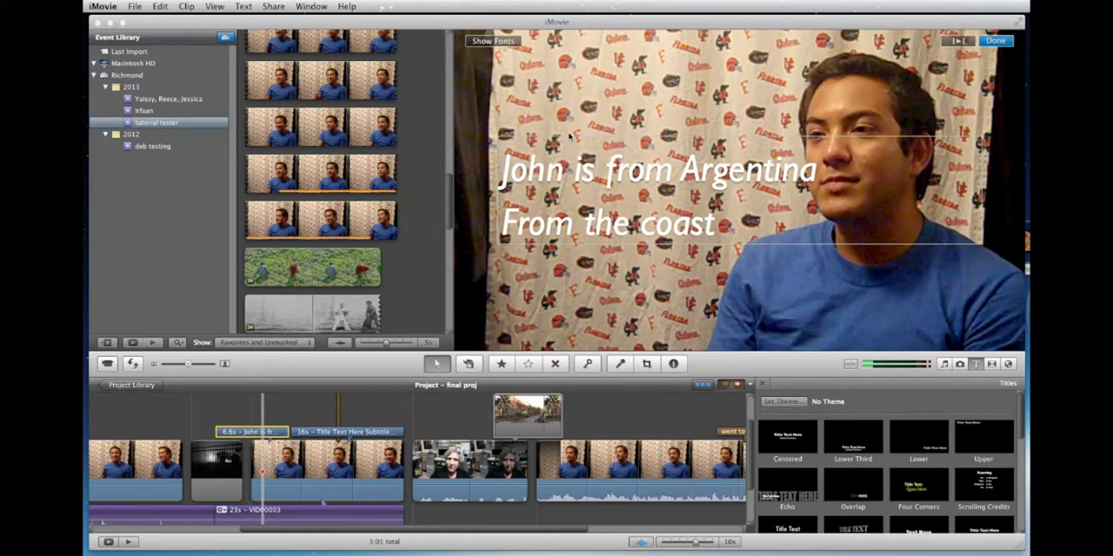
pyautogui.press('Return')
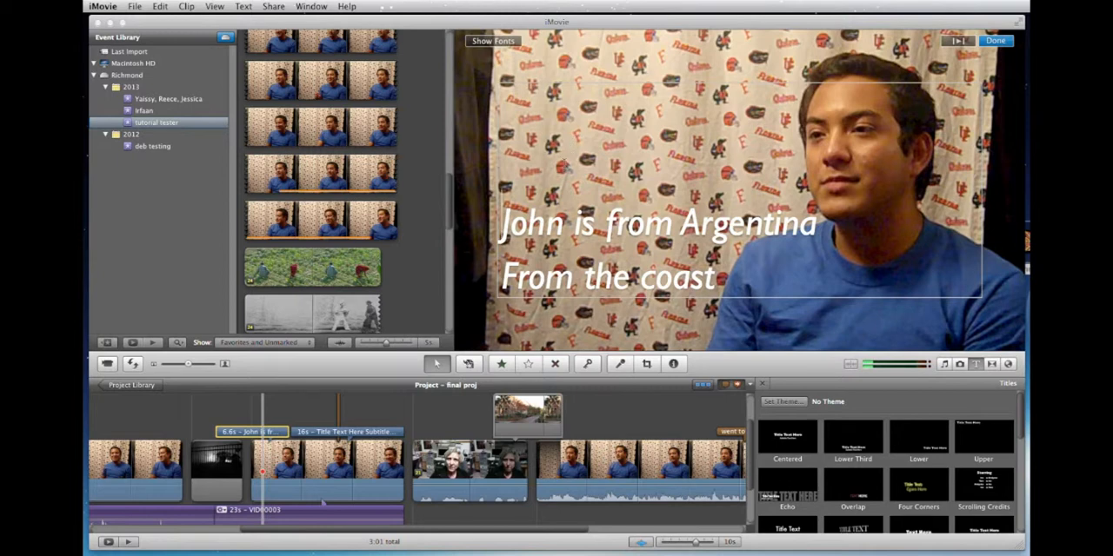
pyautogui.click(997, 41)
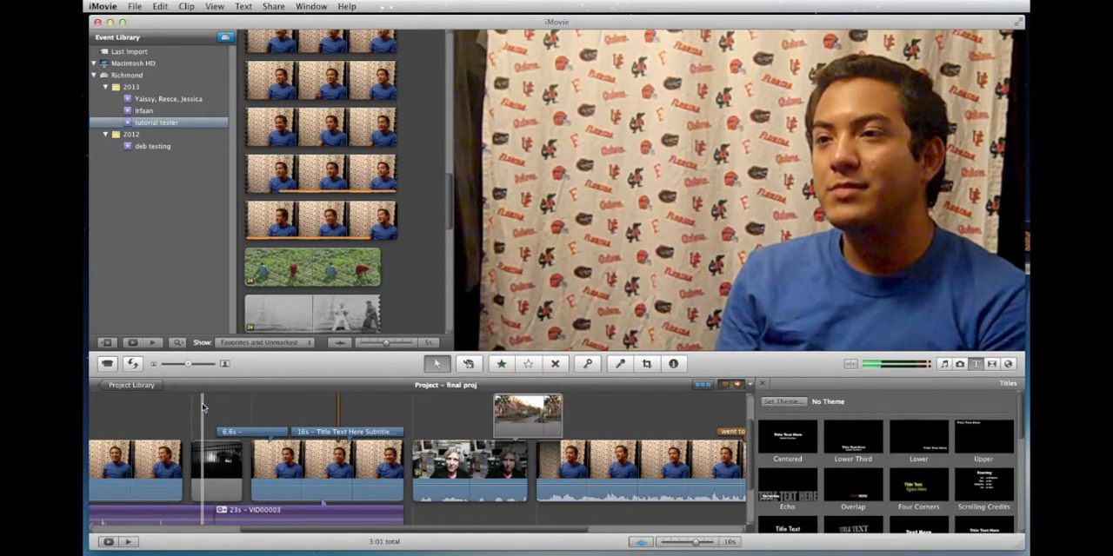
pyautogui.press('space')
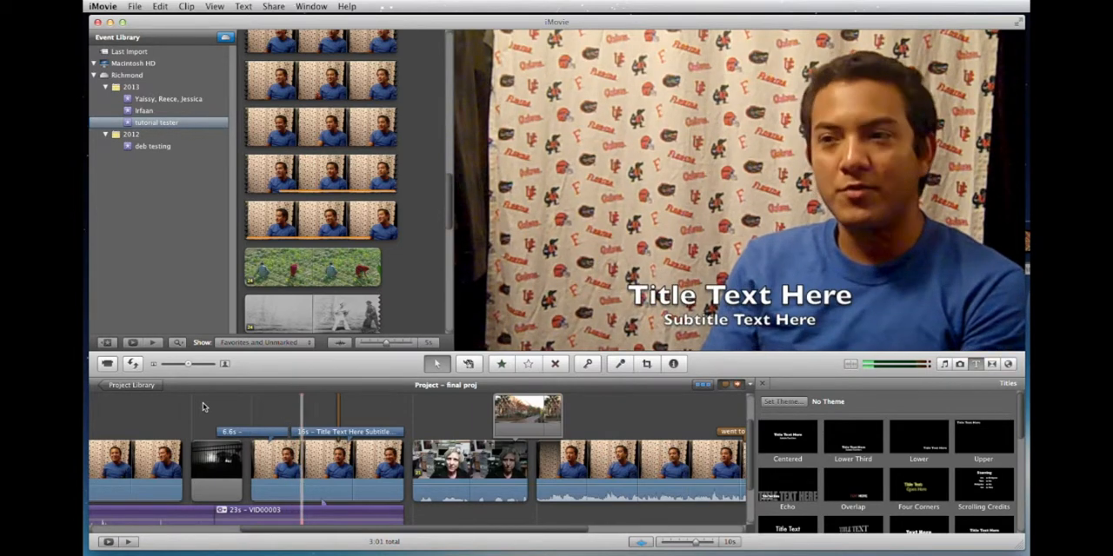
pyautogui.press('space')
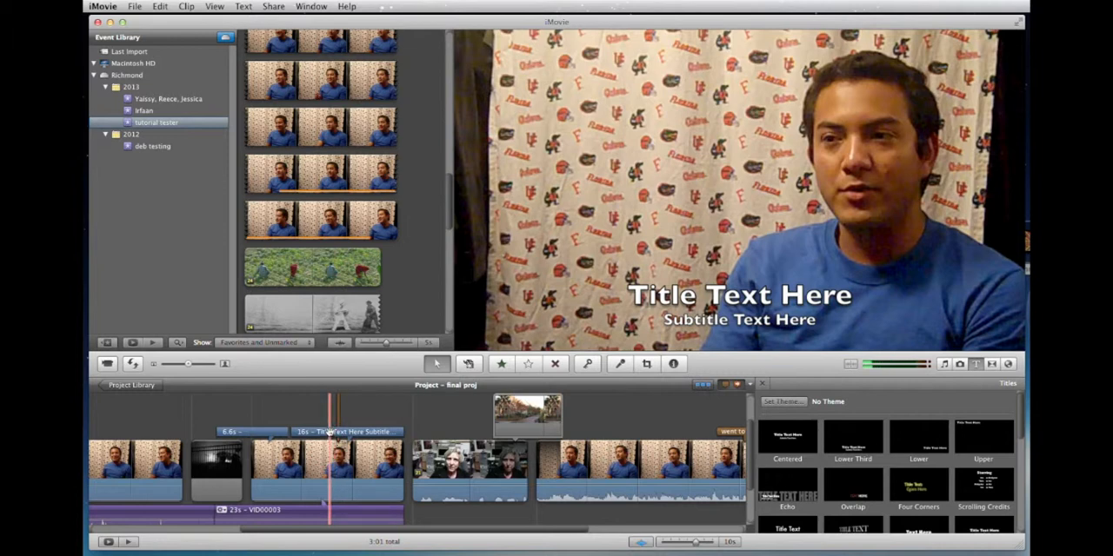
# Inspect the Argentina title's duration, fade and style options, browse the available title styles, and close them without choosing another style.
pyautogui.hscroll(-10, 329, 432)
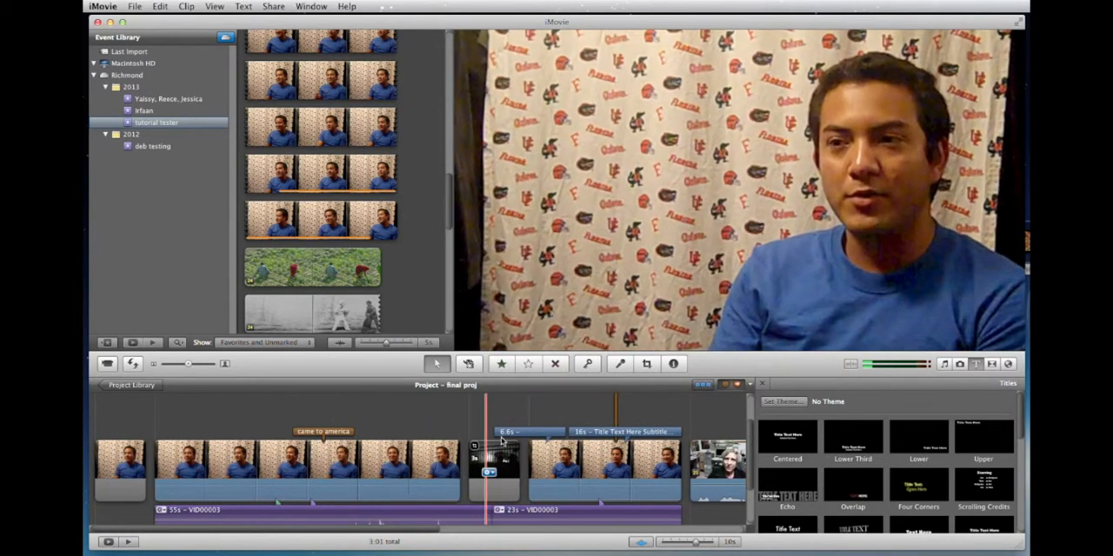
pyautogui.click(538, 434)
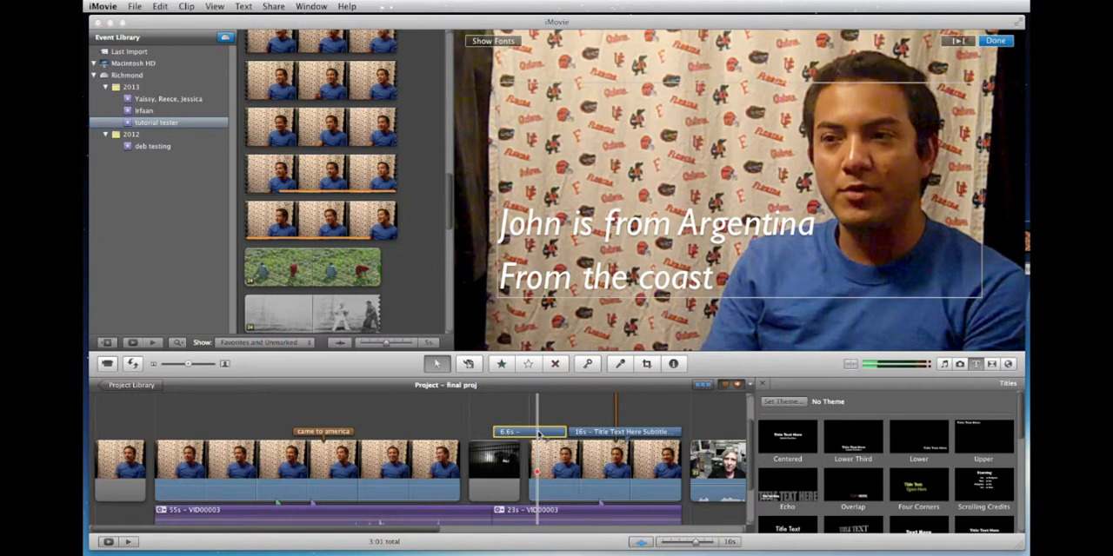
pyautogui.doubleClick(539, 434)
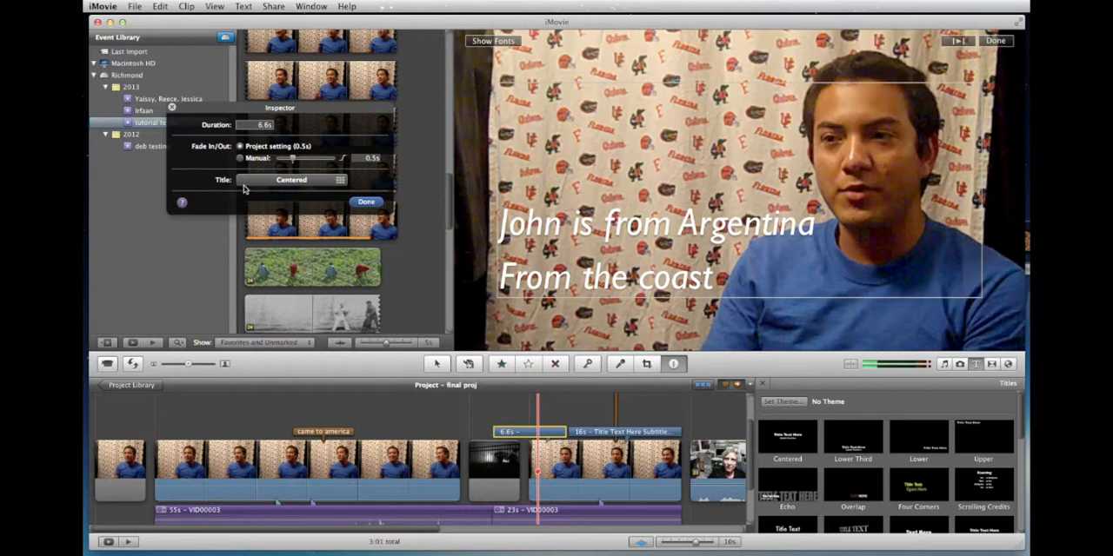
pyautogui.click(311, 184)
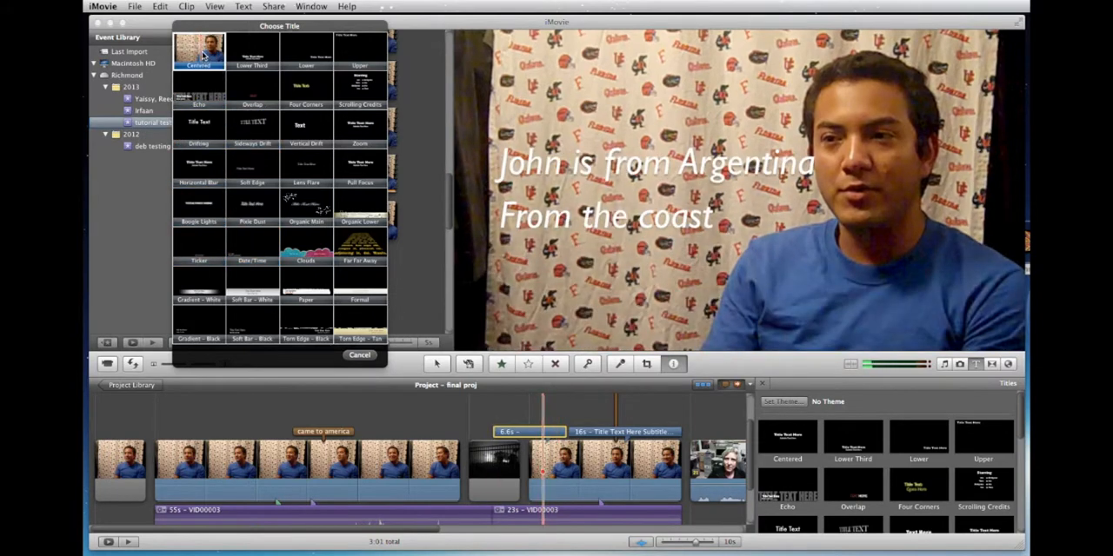
pyautogui.click(358, 357)
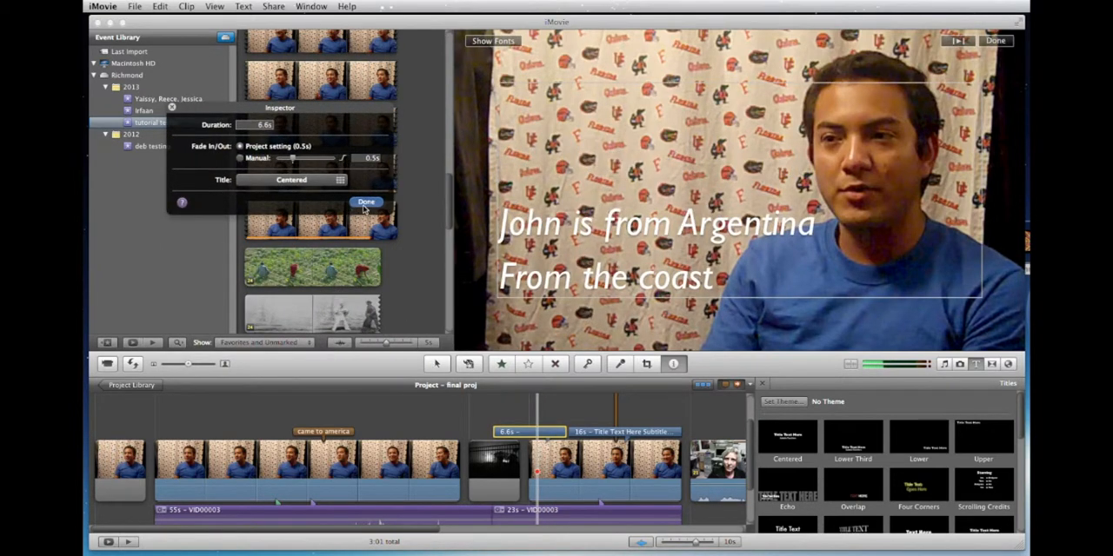
pyautogui.click(366, 202)
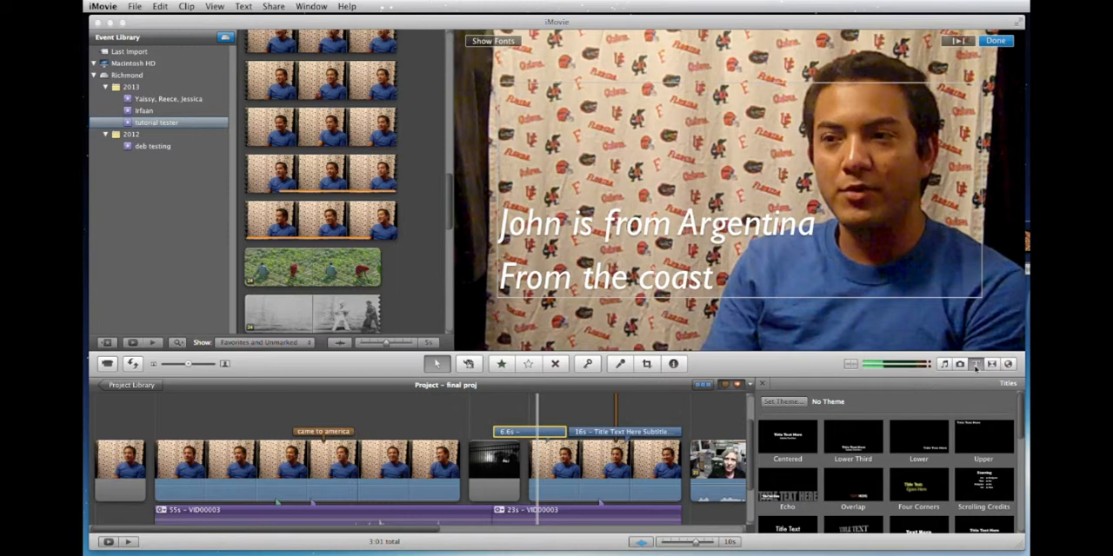
pyautogui.click(996, 41)
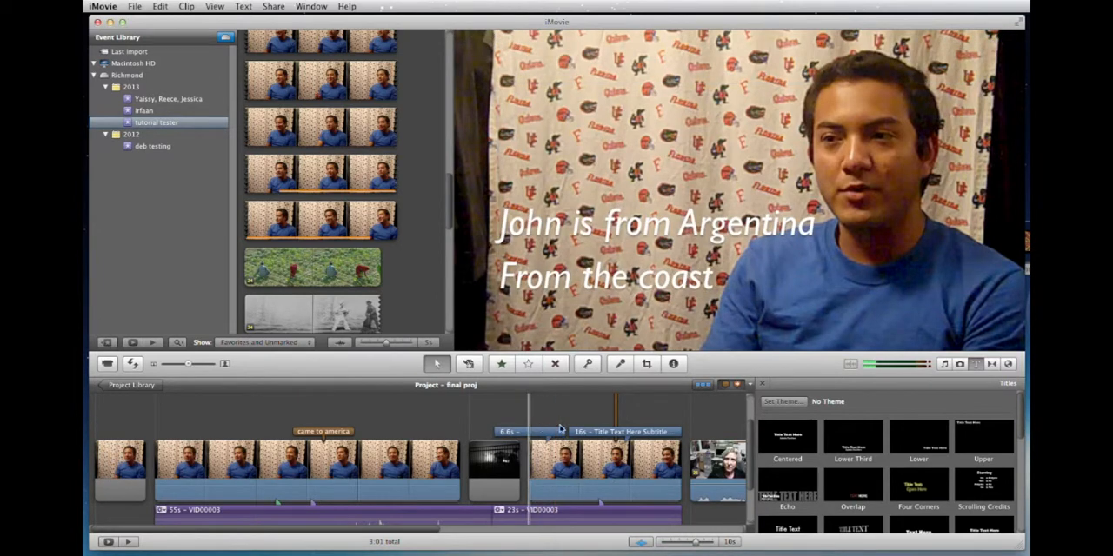
# Browse the transitions, add a Cross Dissolve between the short opening clip and the long interview clip, and play it back.
pyautogui.click(992, 365)
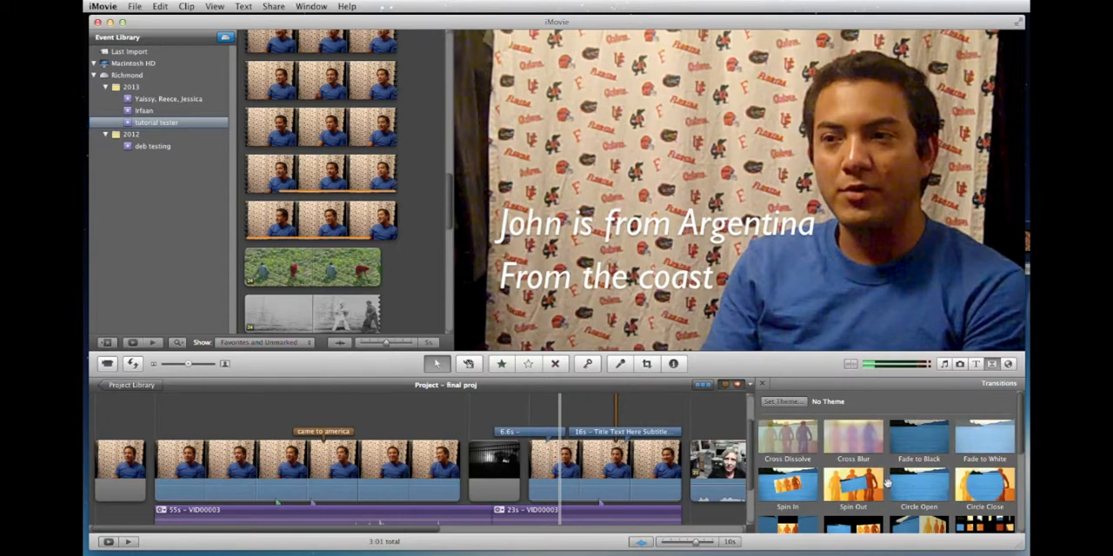
pyautogui.scroll(-2, 895, 470)
pyautogui.scroll(3, 896, 470)
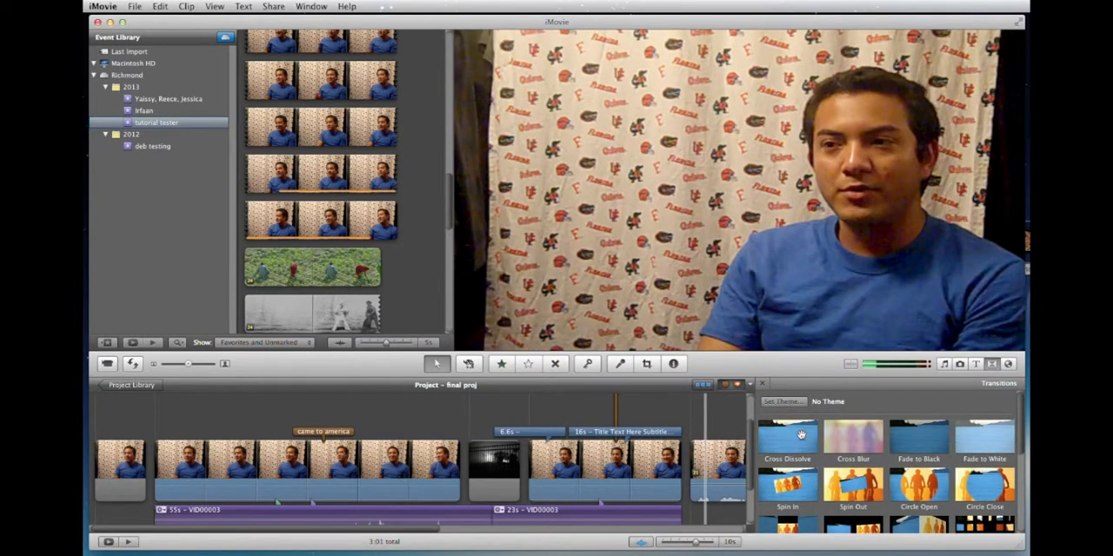
pyautogui.moveTo(799, 435); pyautogui.dragTo(165, 469)
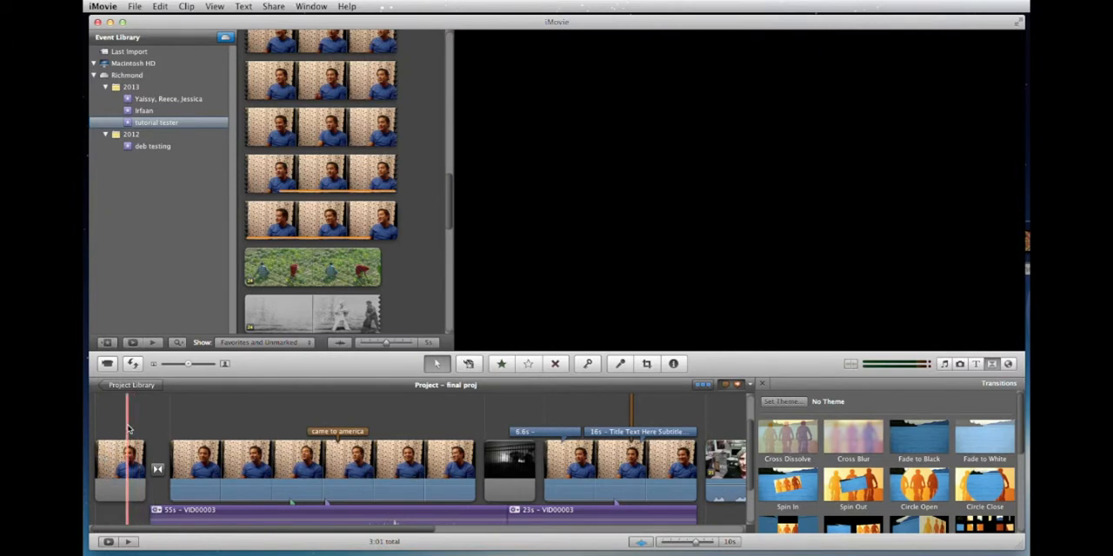
pyautogui.press('space')
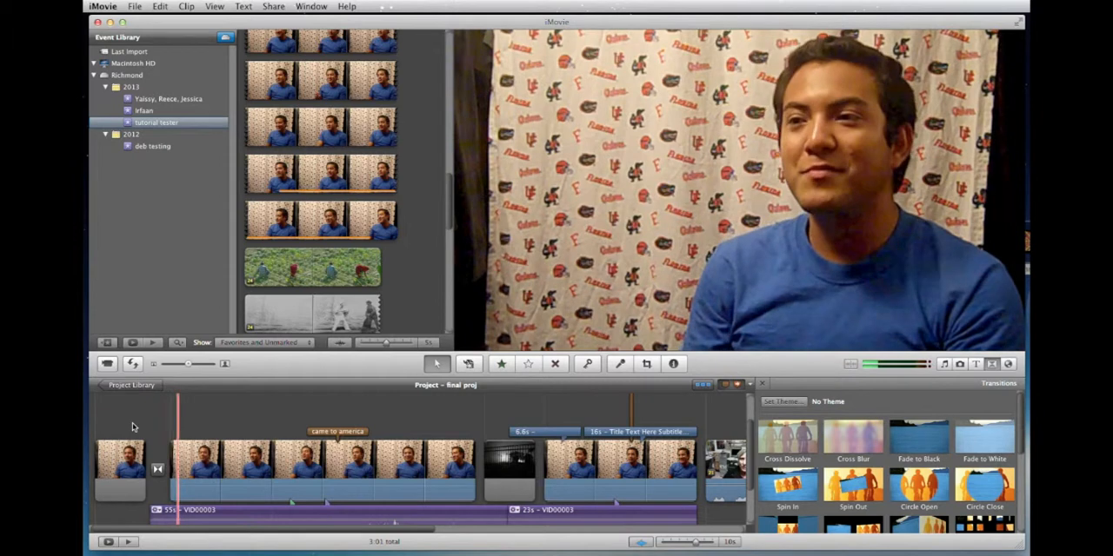
# Play back the transition between the short opening clip and the long interview clip, and delete that transition.
pyautogui.click(132, 426)
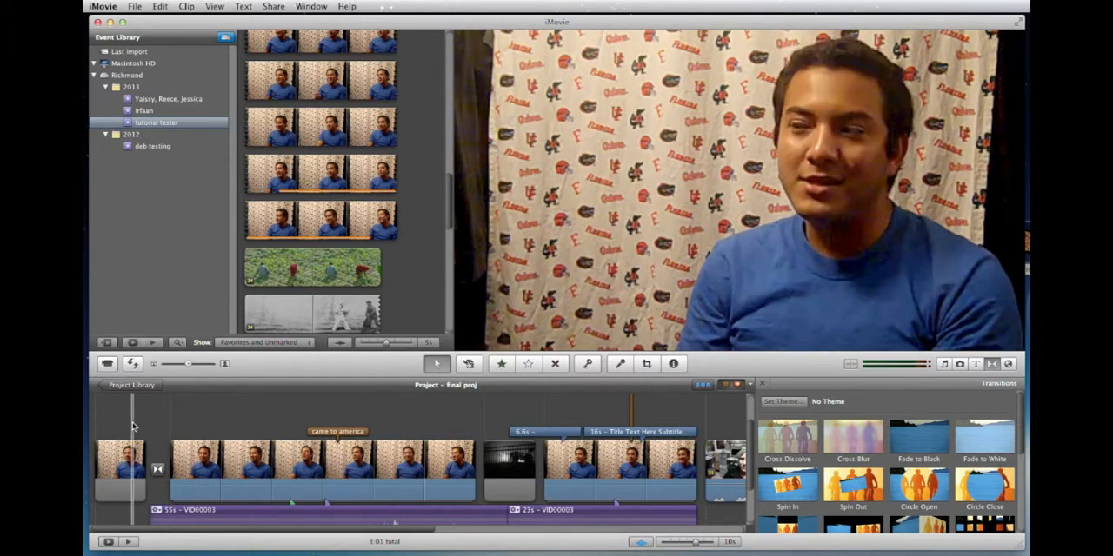
pyautogui.press('space')
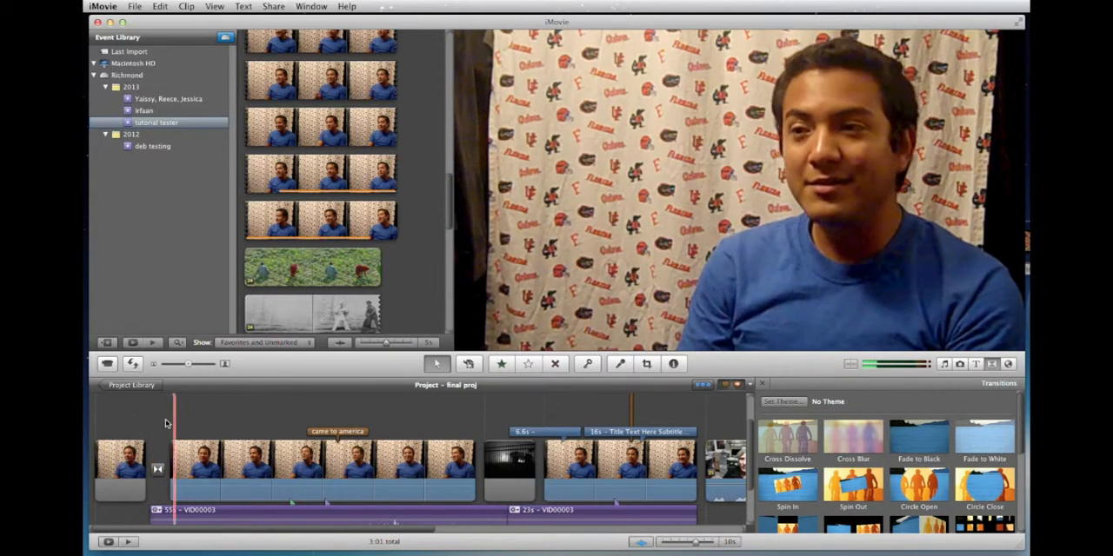
pyautogui.click(157, 470)
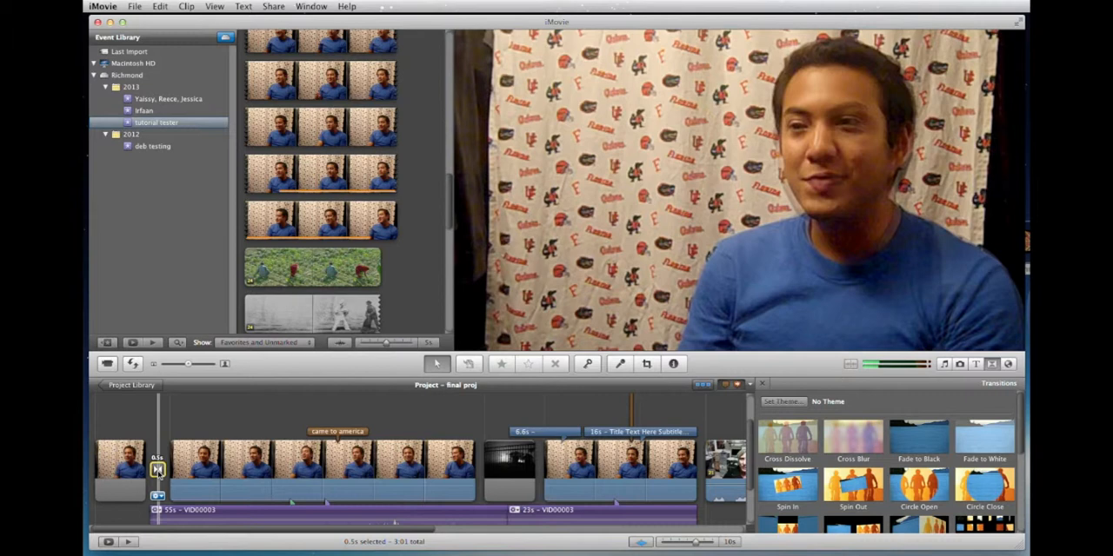
pyautogui.press('Delete')
# Add a Cross Dissolve between the short interview clip and the woman's clip that follows it, and play it back.
pyautogui.hscroll(10, 256, 464)
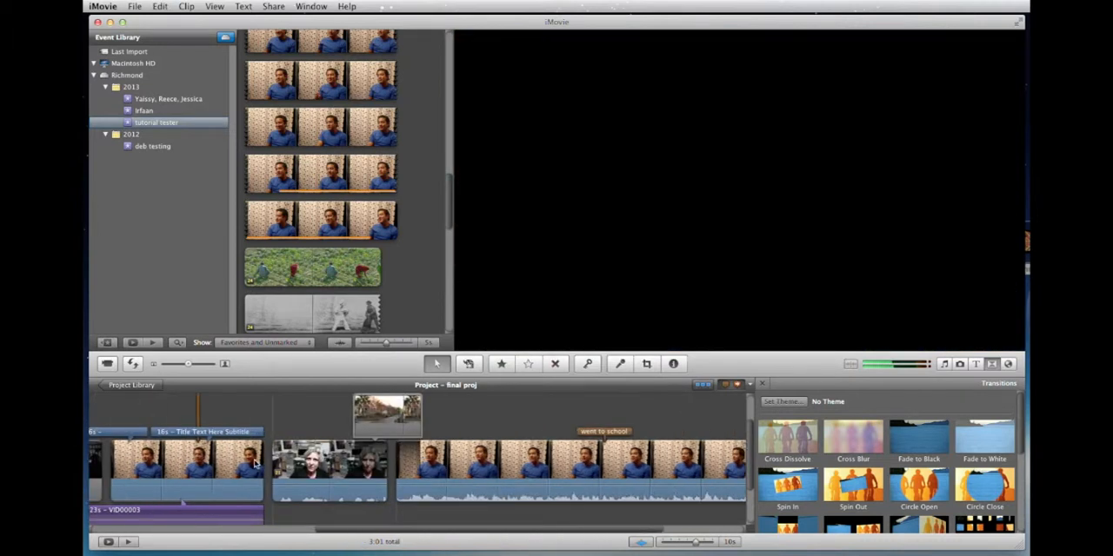
pyautogui.hscroll(5, 256, 465)
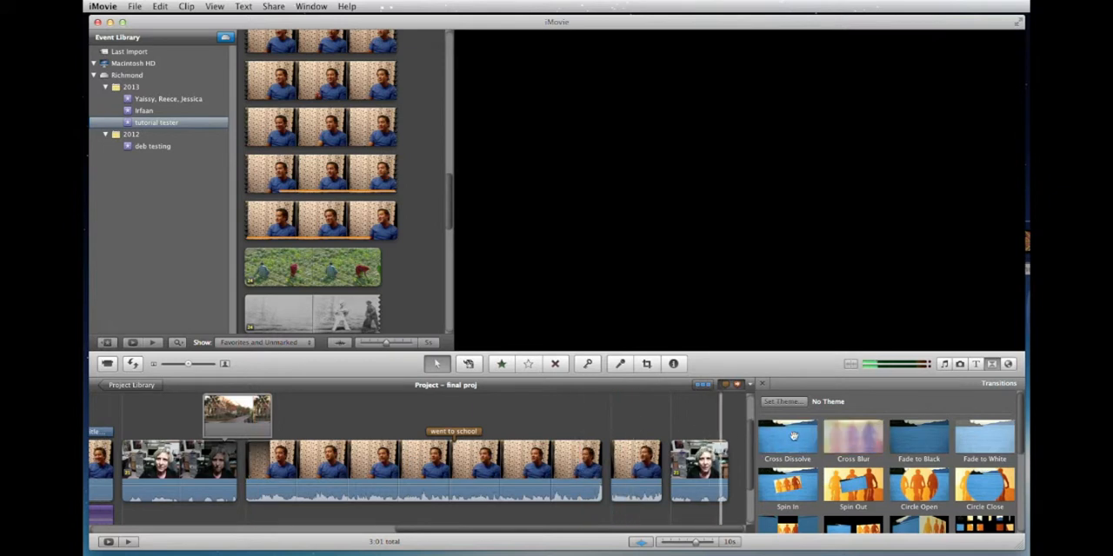
pyautogui.moveTo(793, 436); pyautogui.dragTo(652, 460)
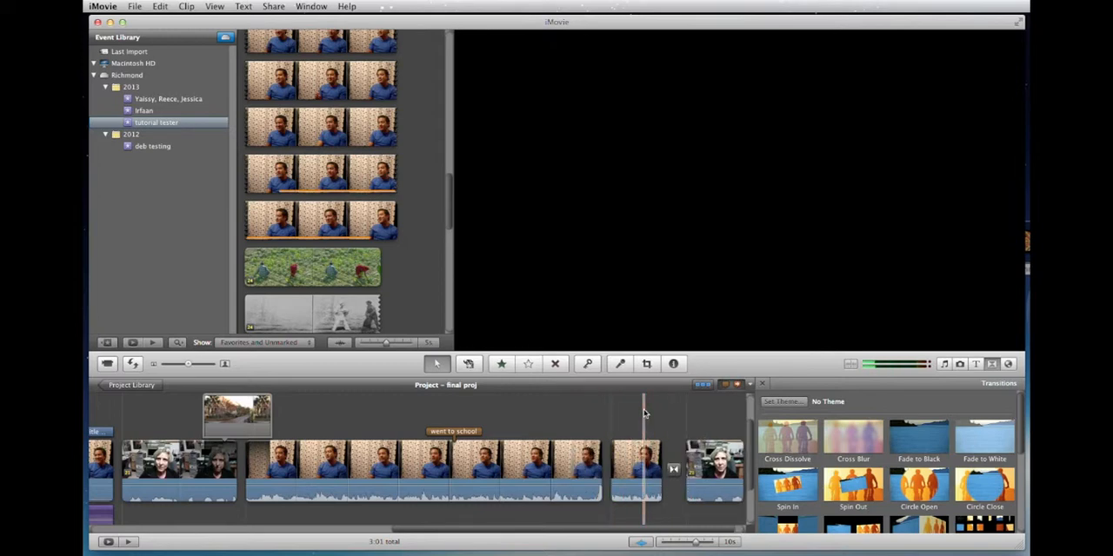
pyautogui.press('space')
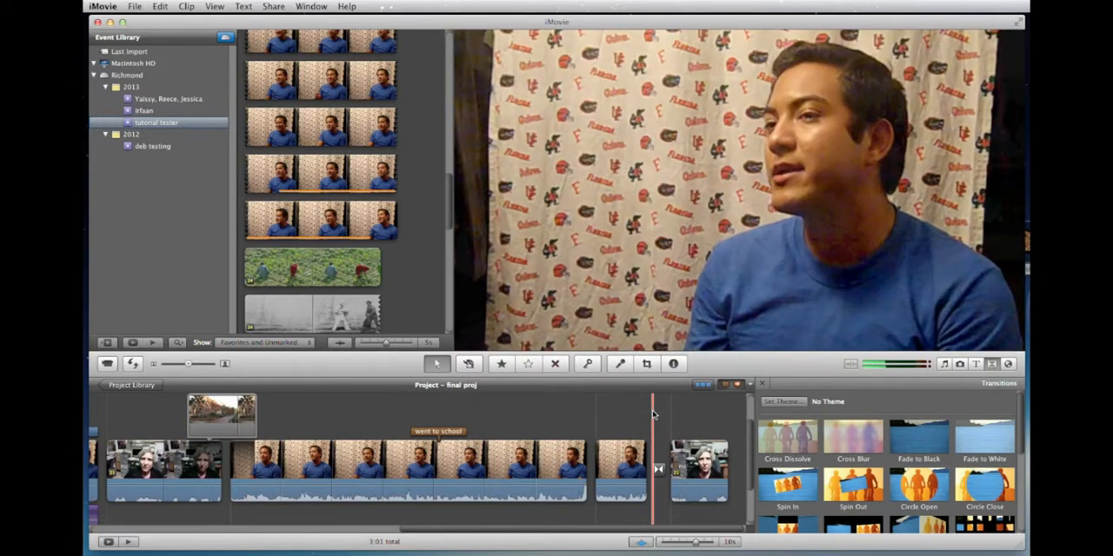
# Change the transition before the woman's last clip to Mosaic and play it back.
pyautogui.doubleClick(658, 470)
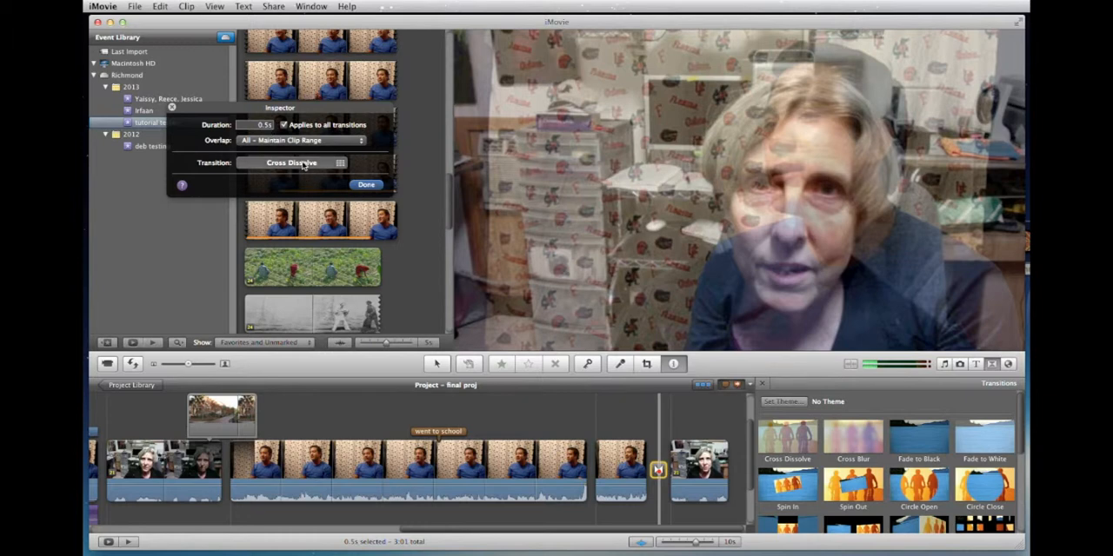
pyautogui.click(303, 165)
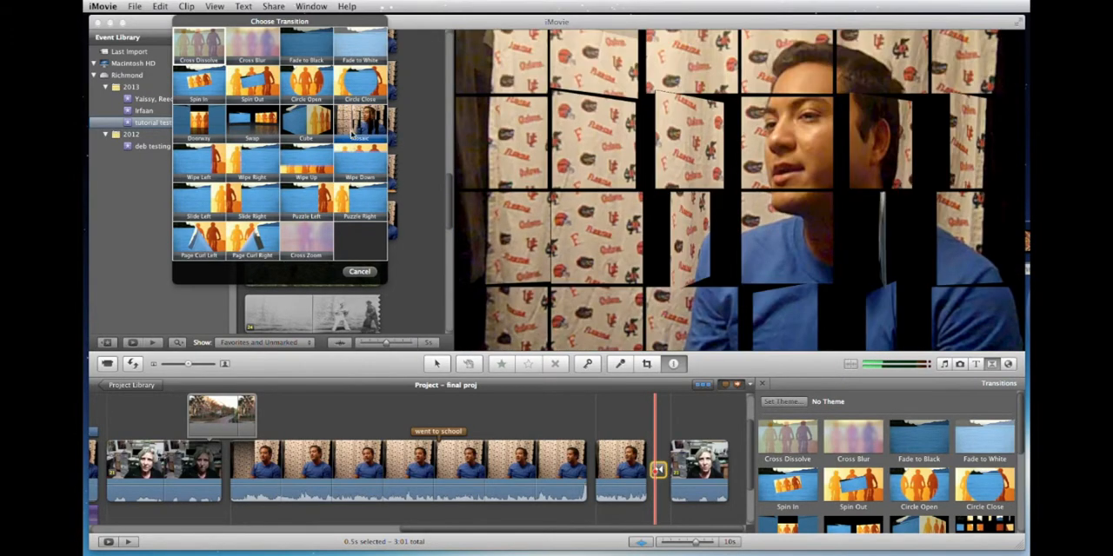
pyautogui.click(352, 129)
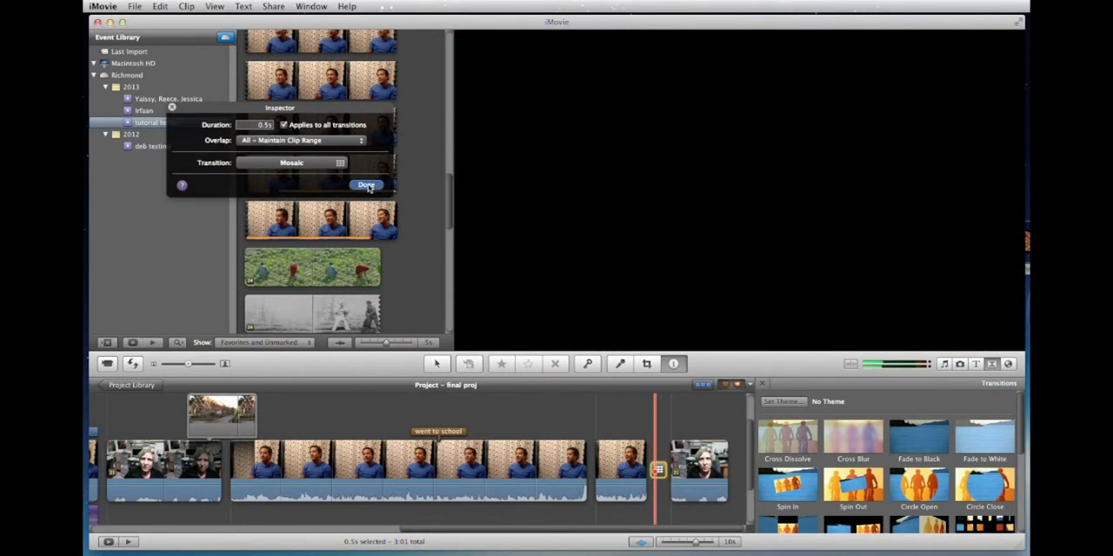
pyautogui.click(367, 184)
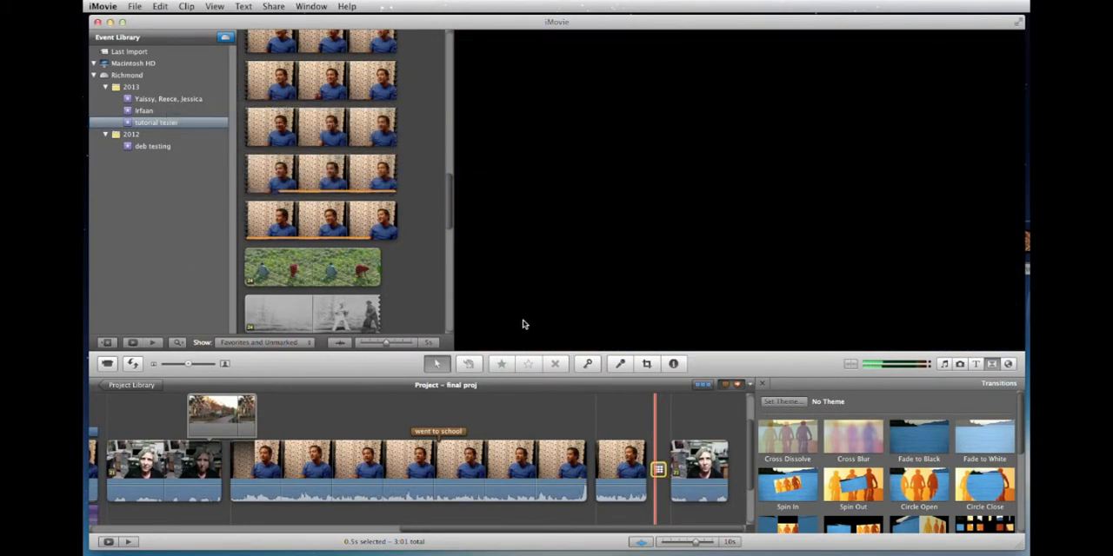
pyautogui.click(629, 421)
pyautogui.press('space')
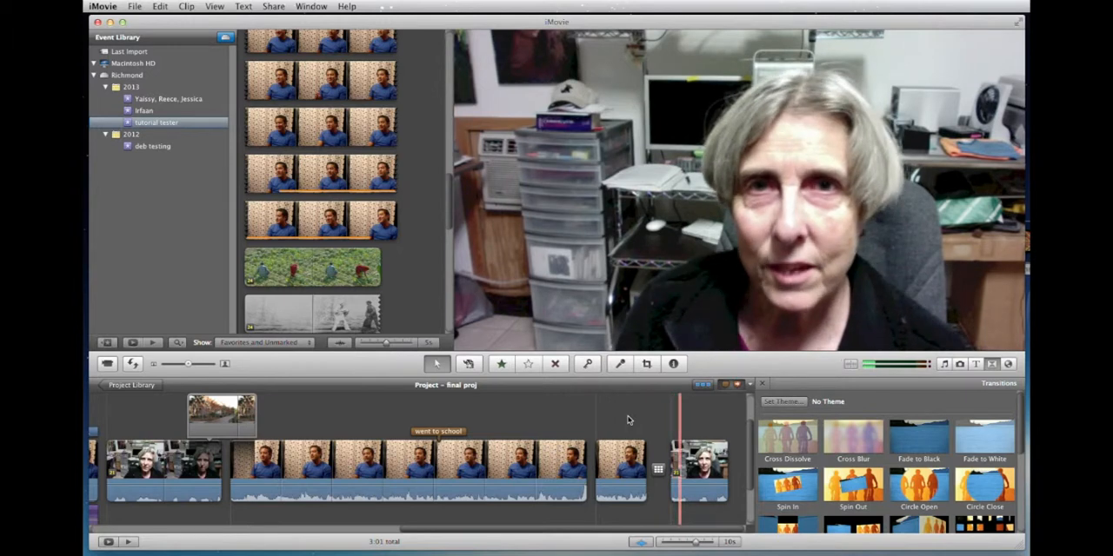
pyautogui.click(625, 410)
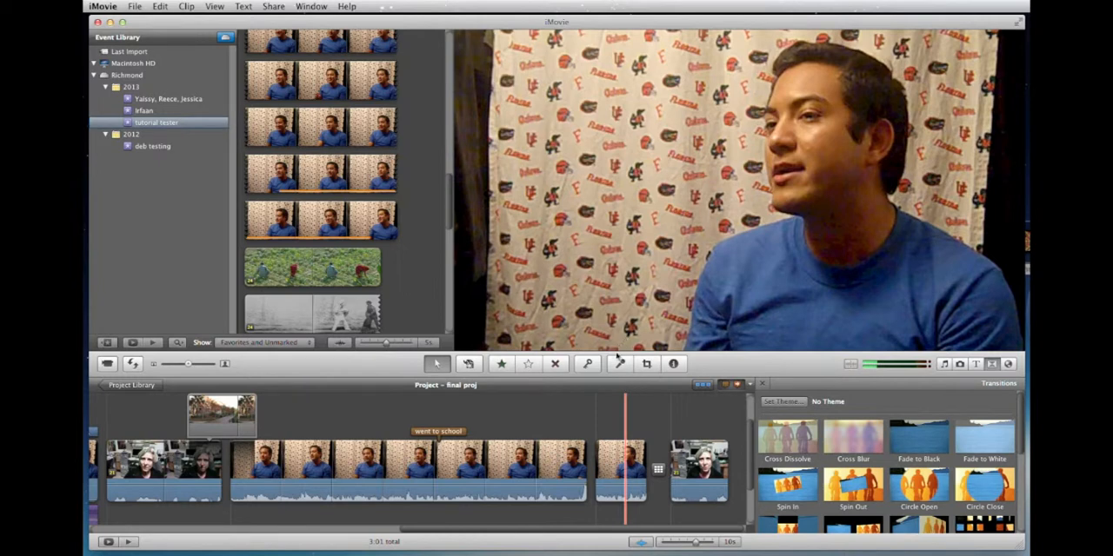
# Add a Centered title on a Black background at the very start of the project and preview it.
pyautogui.hscroll(-2, 580, 430)
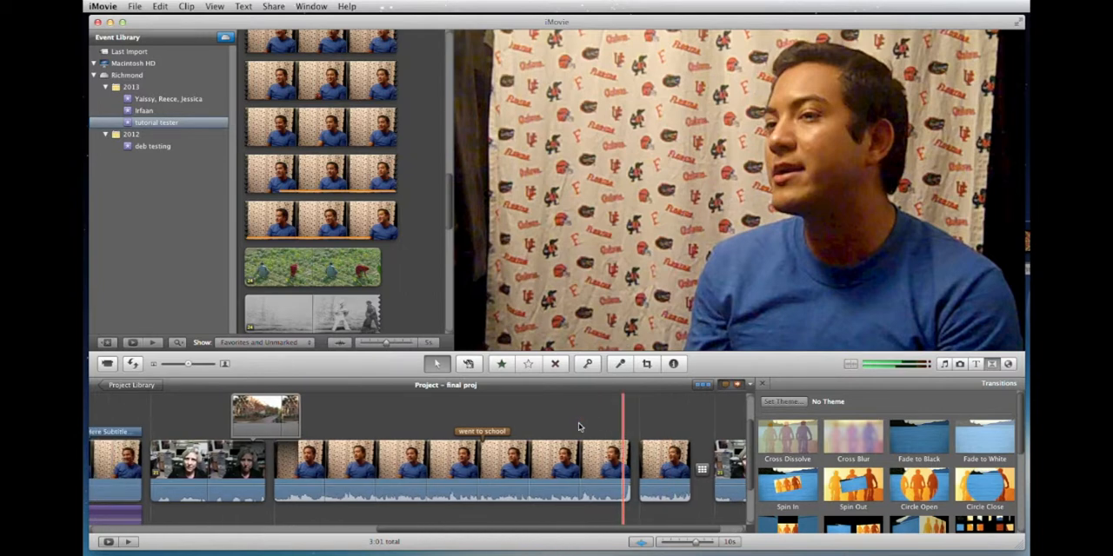
pyautogui.hscroll(10, 578, 423)
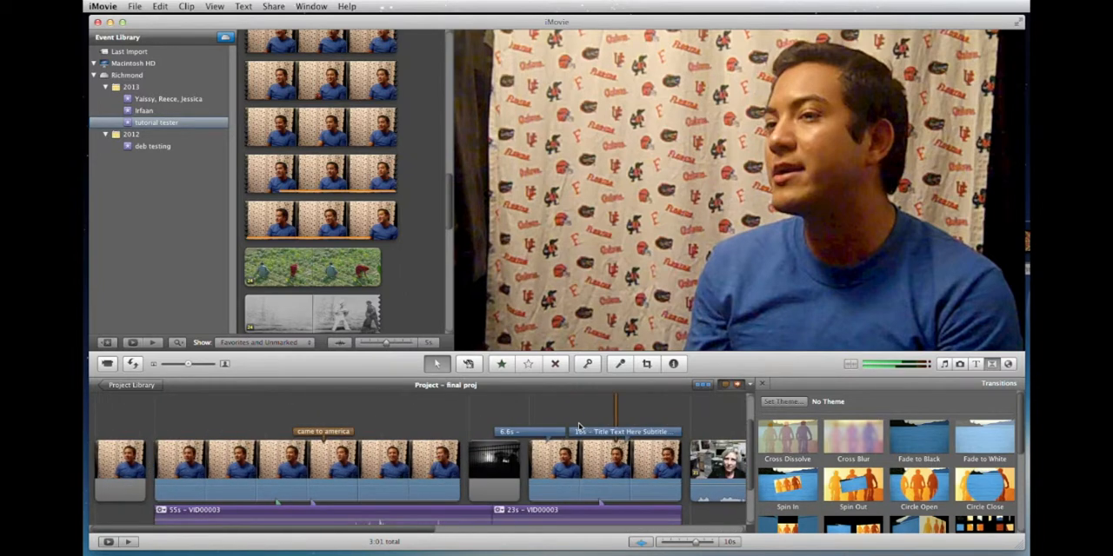
pyautogui.click(975, 365)
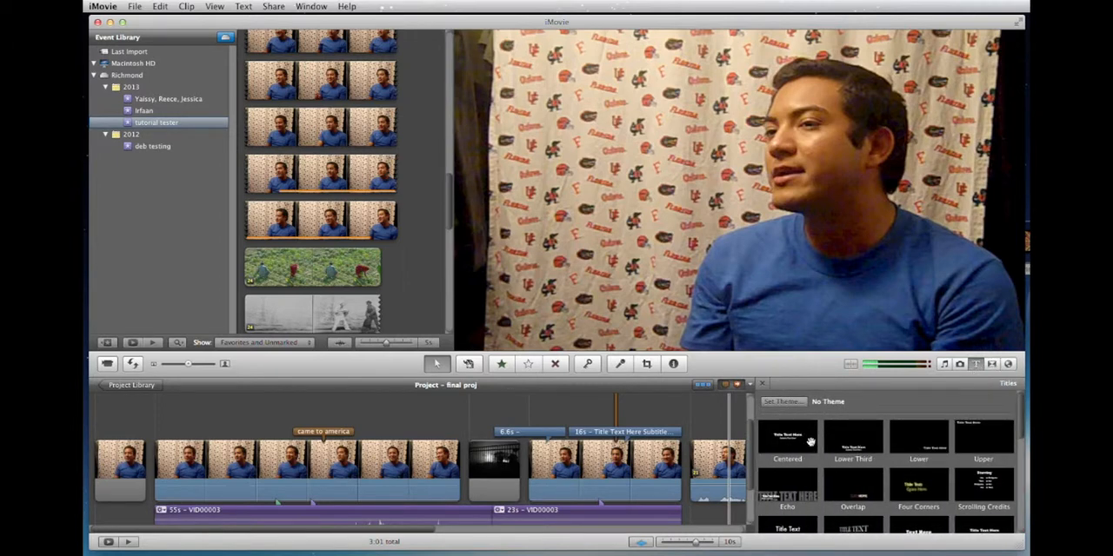
pyautogui.moveTo(791, 438); pyautogui.dragTo(100, 474)
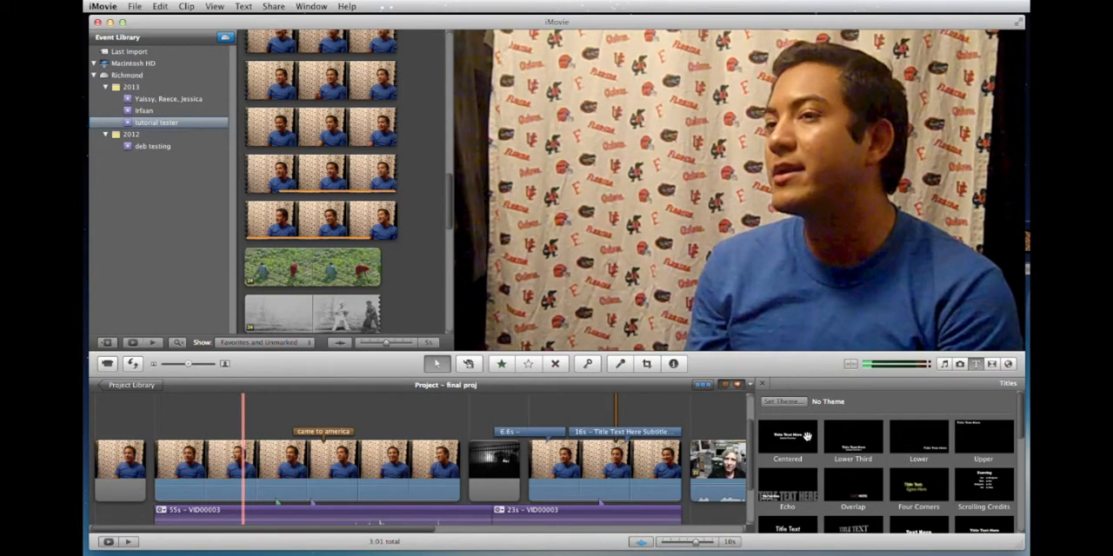
pyautogui.moveTo(767, 433)
pyautogui.mouseDown()
pyautogui.moveTo(173, 457)
pyautogui.moveTo(150, 454)
pyautogui.moveTo(129, 419)
pyautogui.mouseUp()
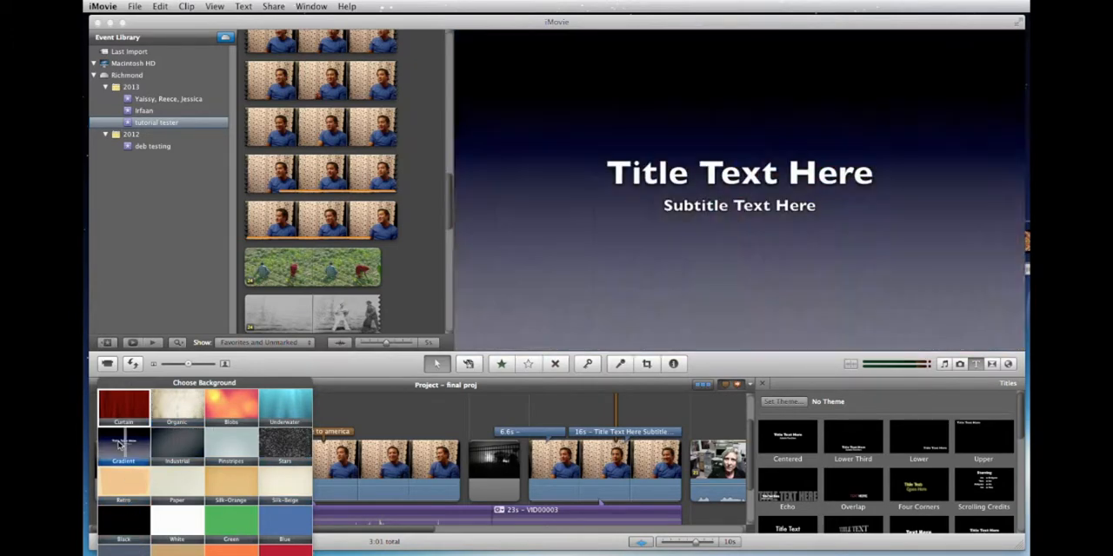
pyautogui.click(124, 520)
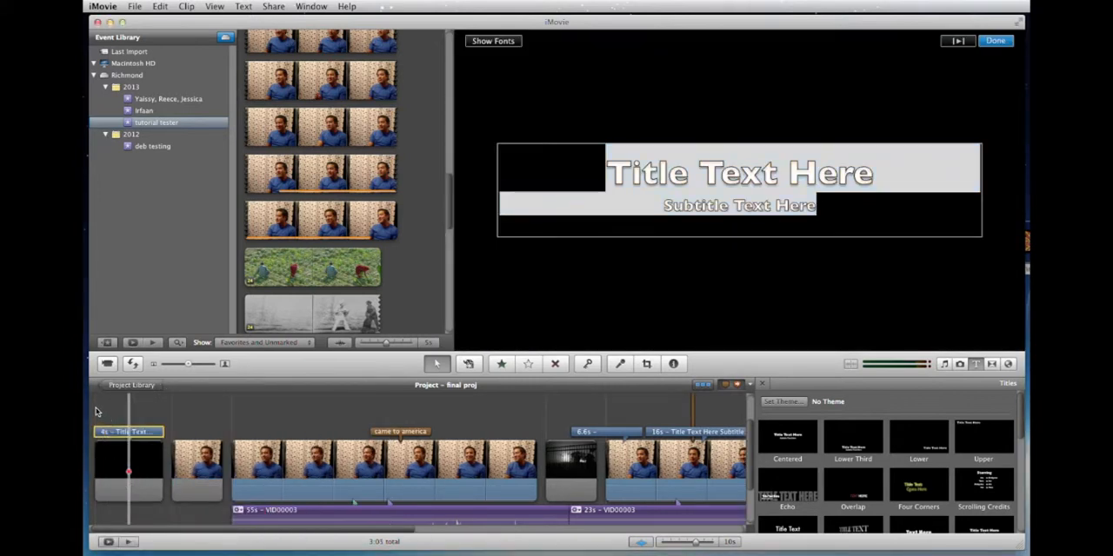
pyautogui.click(96, 412)
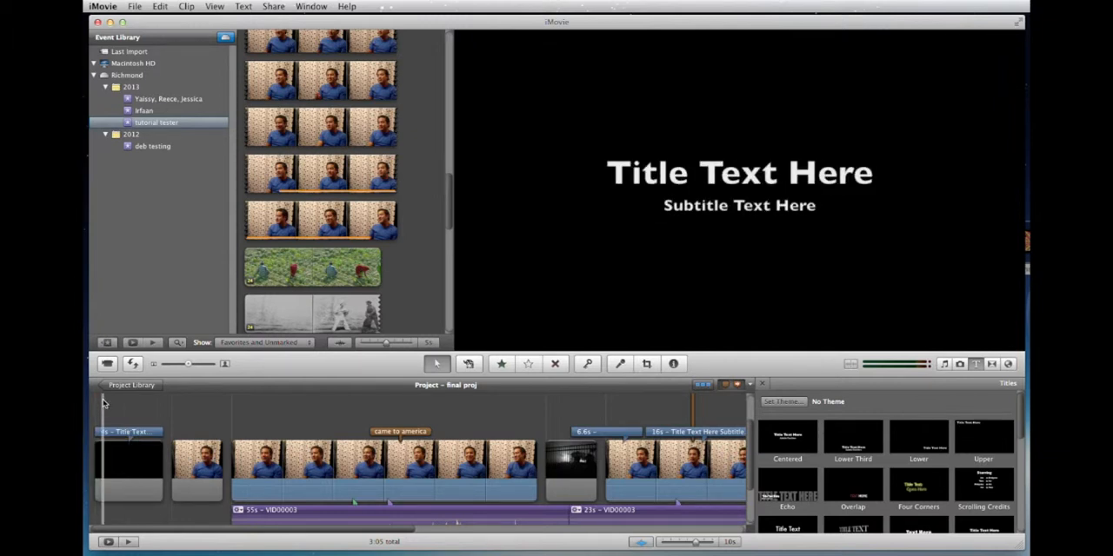
pyautogui.press('space')
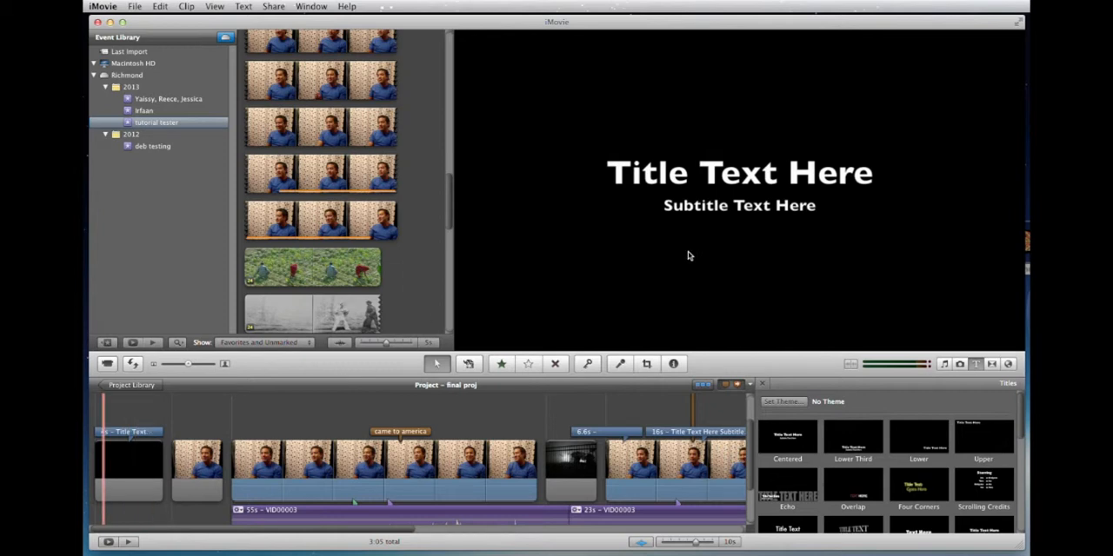
# Replace the opening title's text with "Introducing" and its subtitle with the interviewee's first name followed by "from Argentina".
pyautogui.click(711, 177)
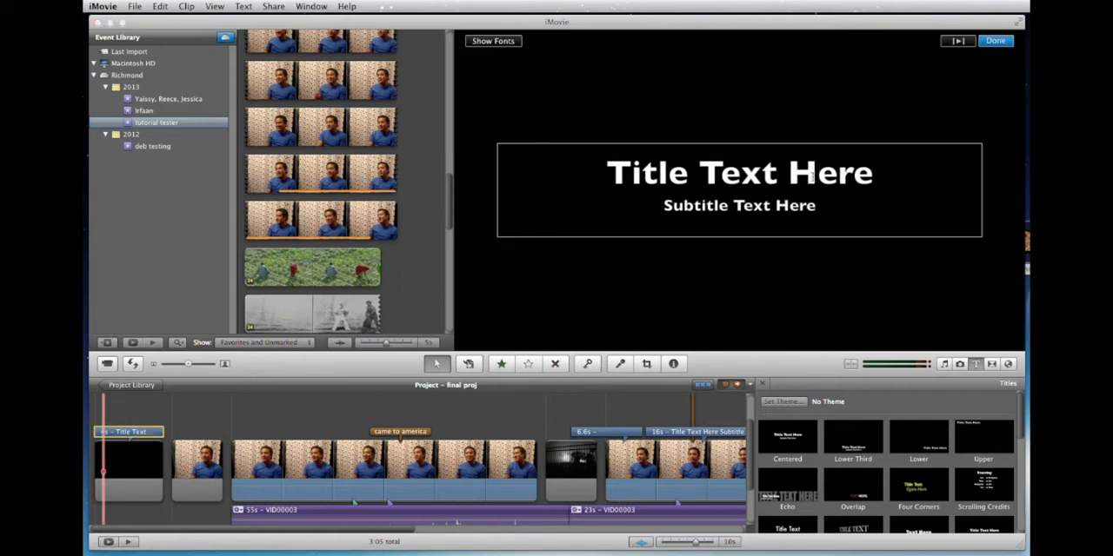
pyautogui.click(868, 176)
pyautogui.moveTo(874, 176); pyautogui.dragTo(574, 176)
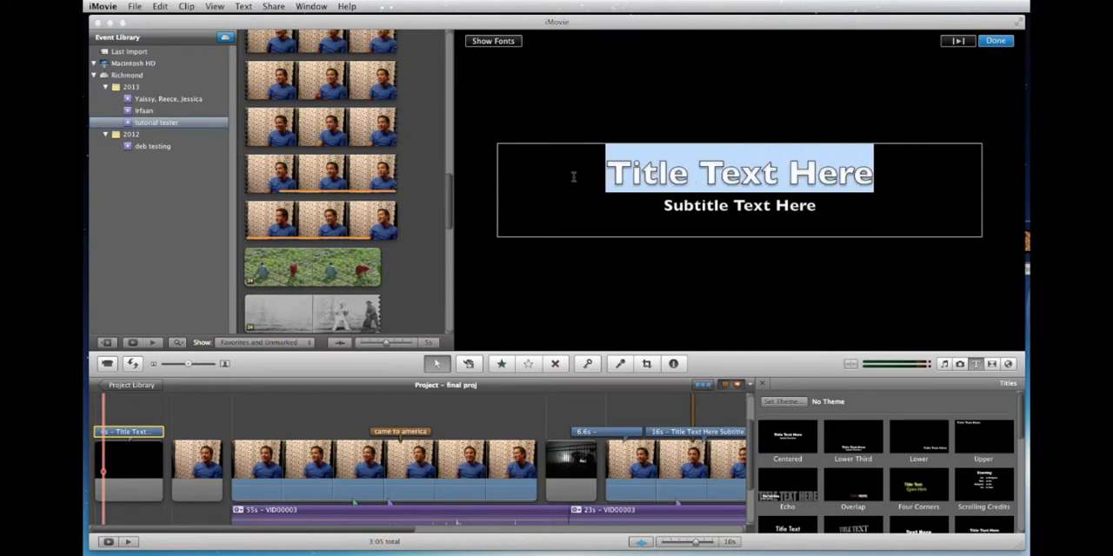
pyautogui.write('Introducing')
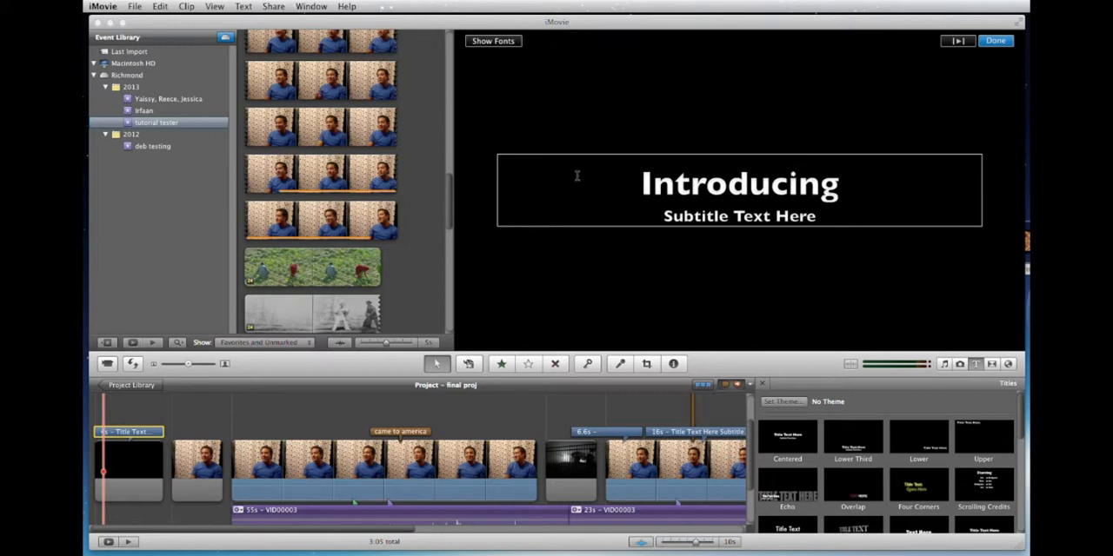
pyautogui.tripleClick(666, 213)
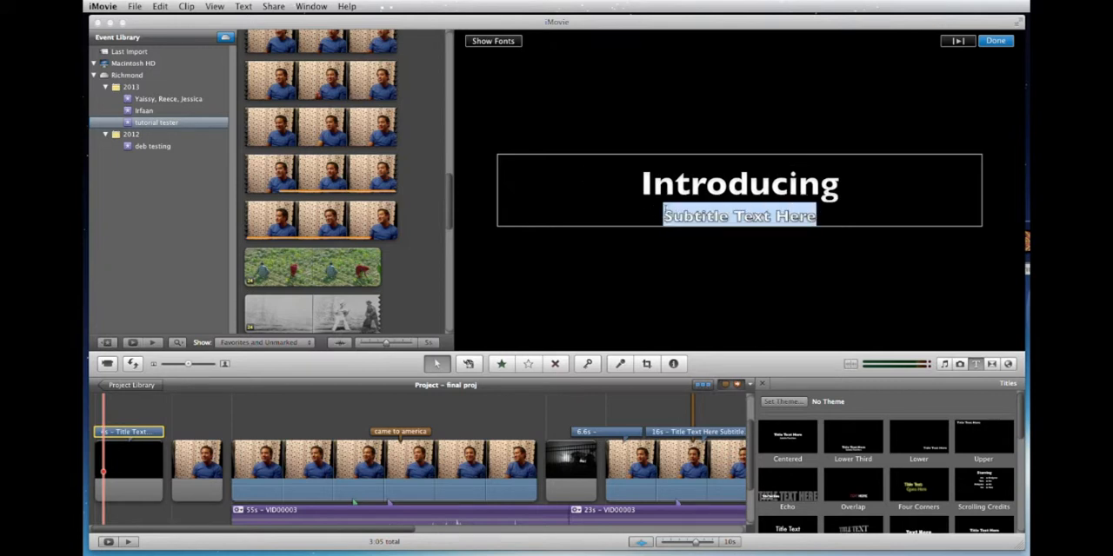
pyautogui.write('John from')
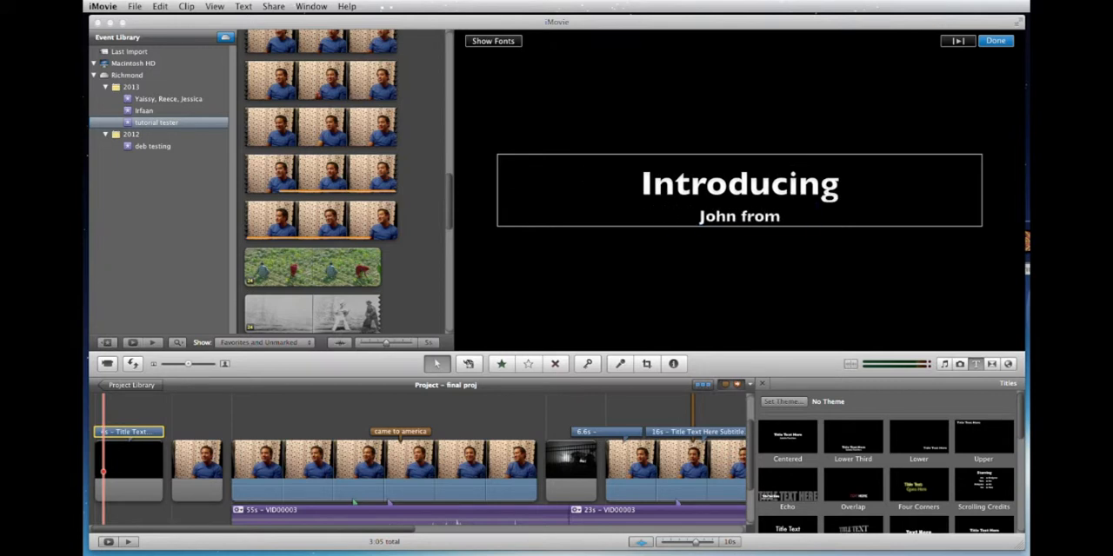
pyautogui.write(' ARgentina')
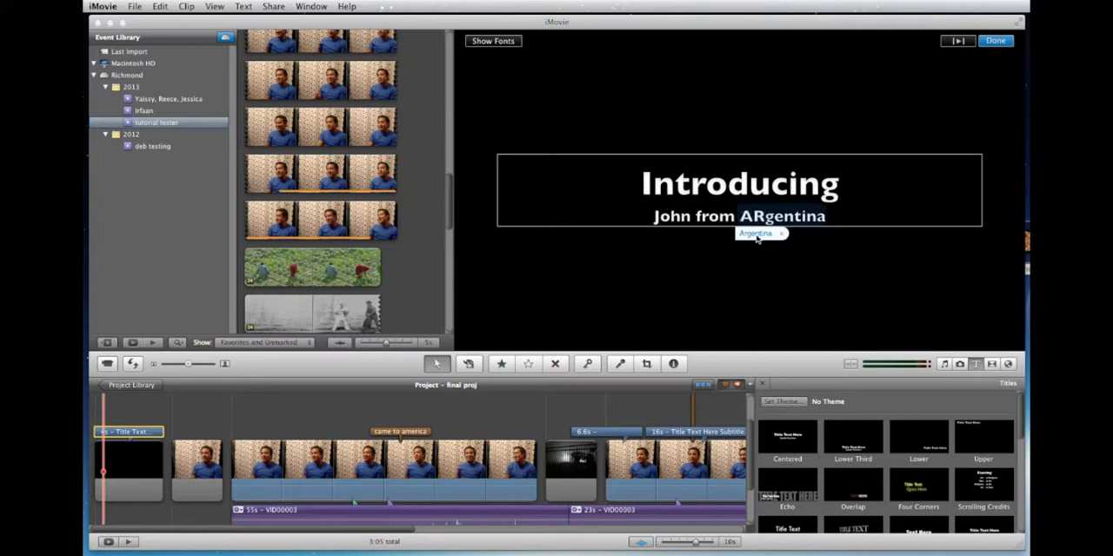
pyautogui.click(756, 234)
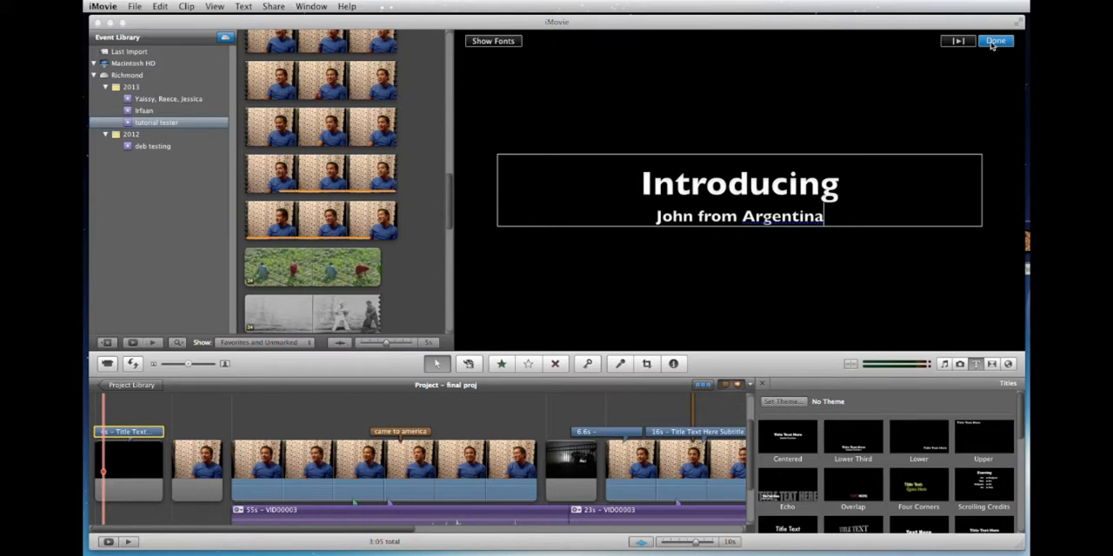
# Restyle the opening title with a smaller first line and a size 34 second line without outline, and play it back.
pyautogui.doubleClick(804, 180)
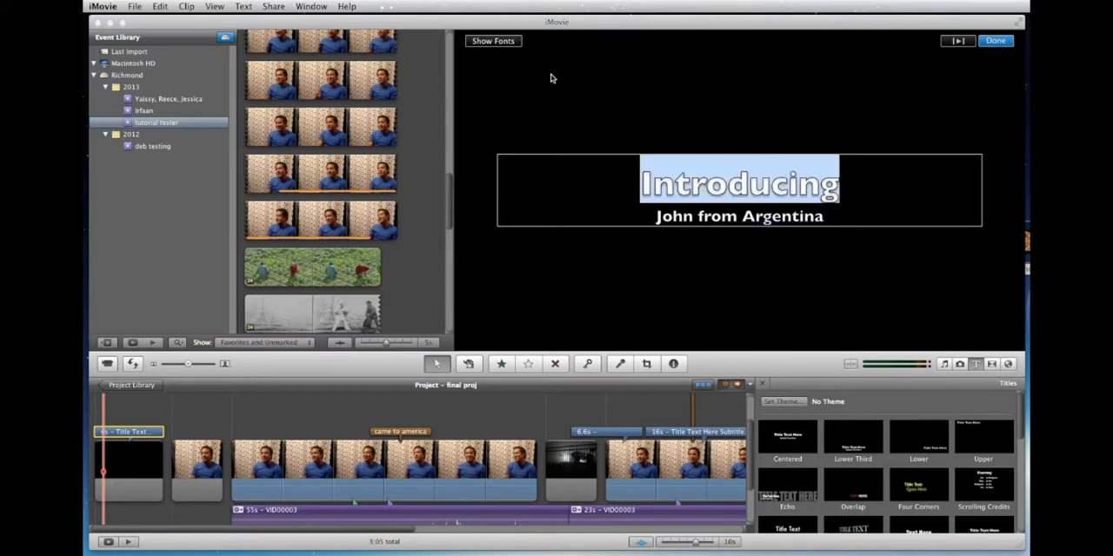
pyautogui.click(492, 41)
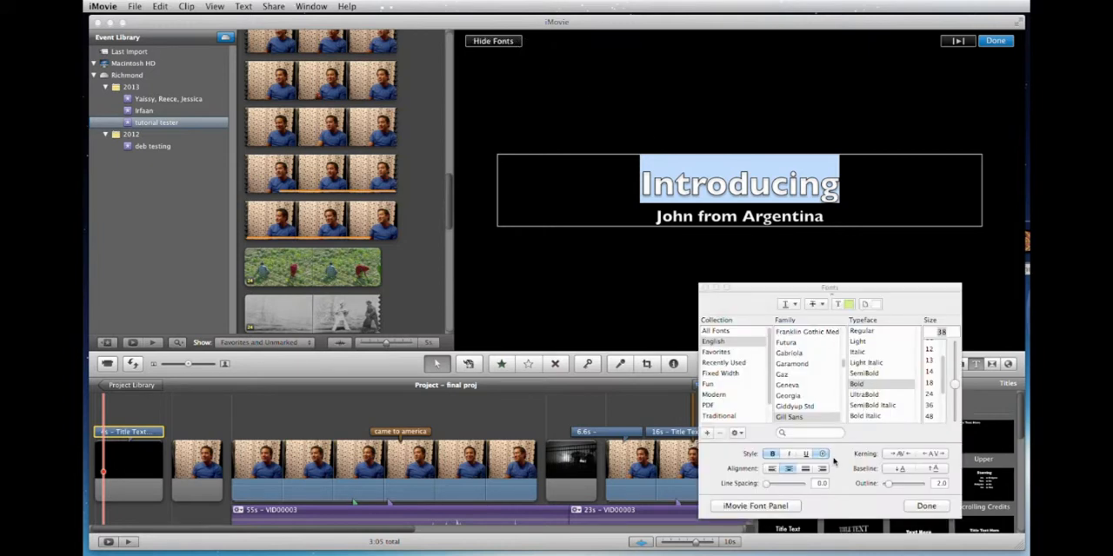
pyautogui.moveTo(954, 385)
pyautogui.mouseDown()
pyautogui.moveTo(954, 410)
pyautogui.moveTo(955, 392)
pyautogui.mouseUp()
pyautogui.tripleClick(766, 212)
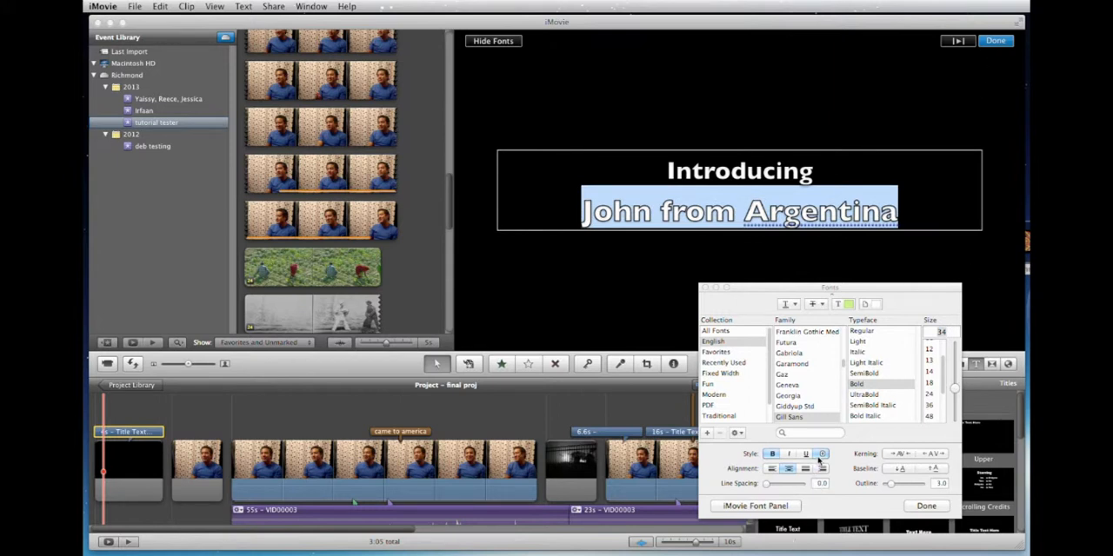
pyautogui.click(822, 456)
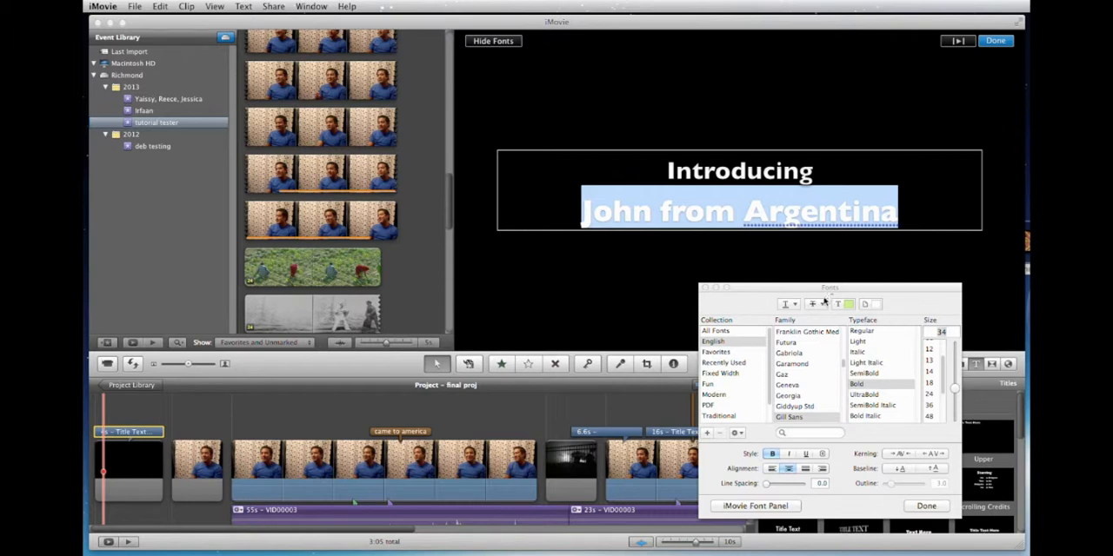
pyautogui.click(926, 506)
pyautogui.click(995, 42)
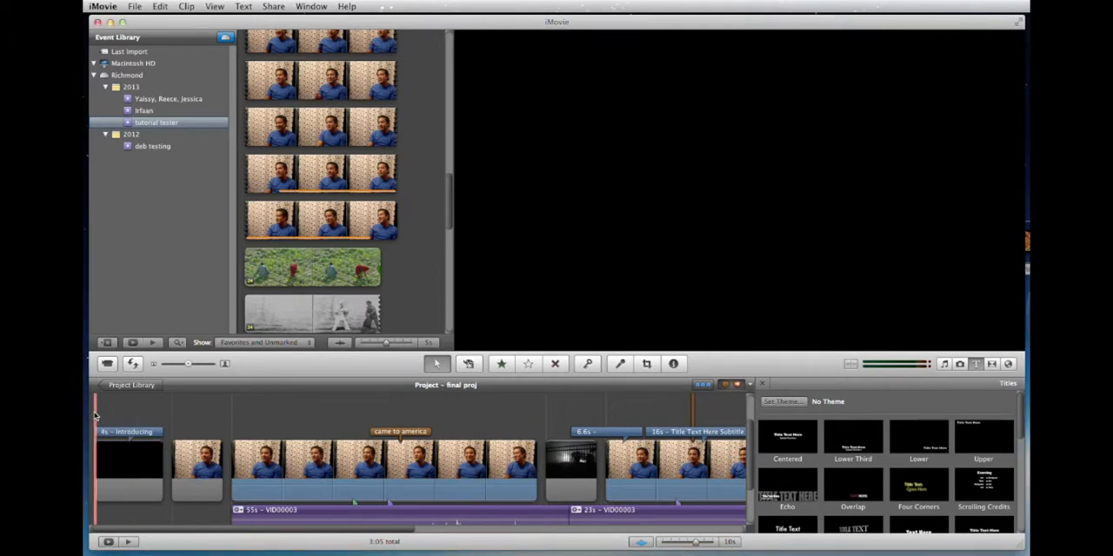
pyautogui.press('space')
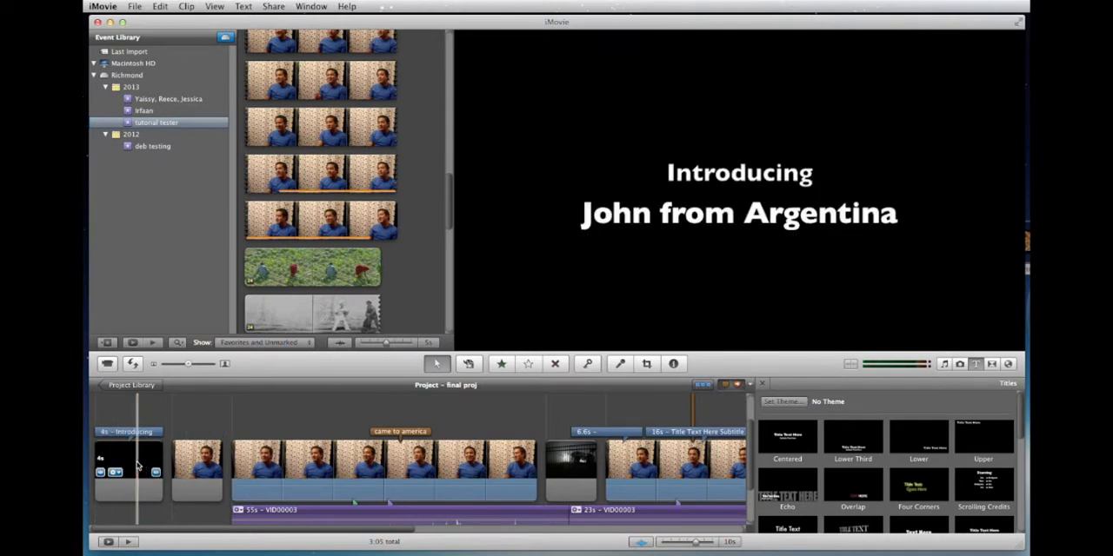
# Open the background choices for the opening title's clip and preview options such as Paper, Retro, Curtain, Organic and Orange.
pyautogui.doubleClick(134, 468)
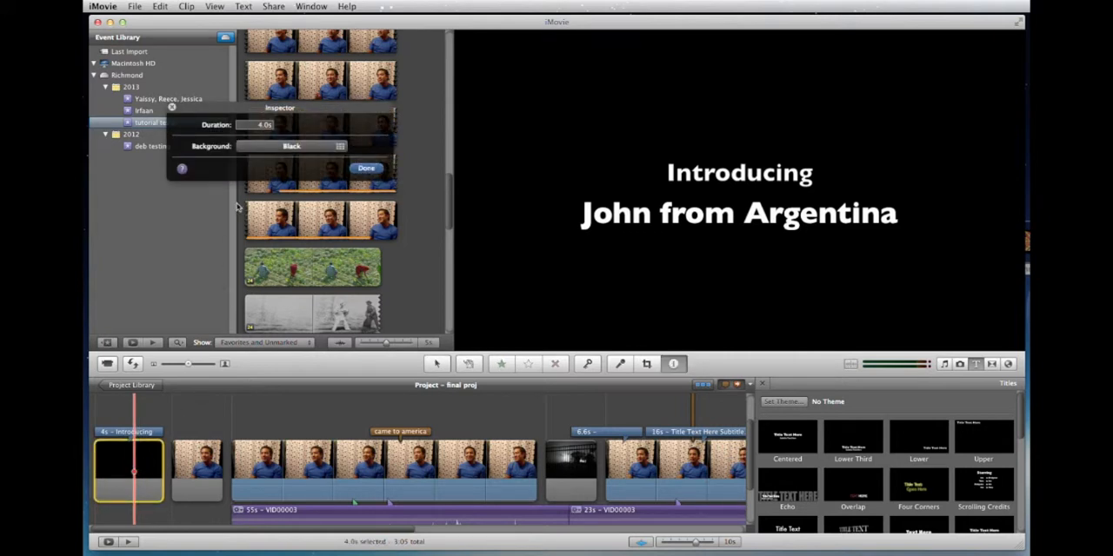
pyautogui.click(292, 147)
pyautogui.click(306, 213)
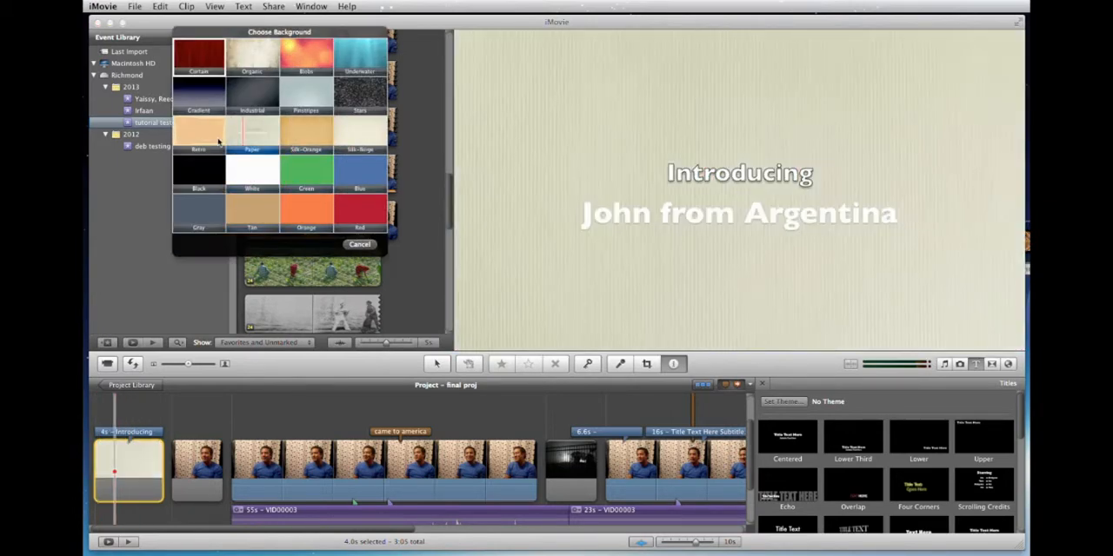
pyautogui.click(253, 132)
pyautogui.click(211, 139)
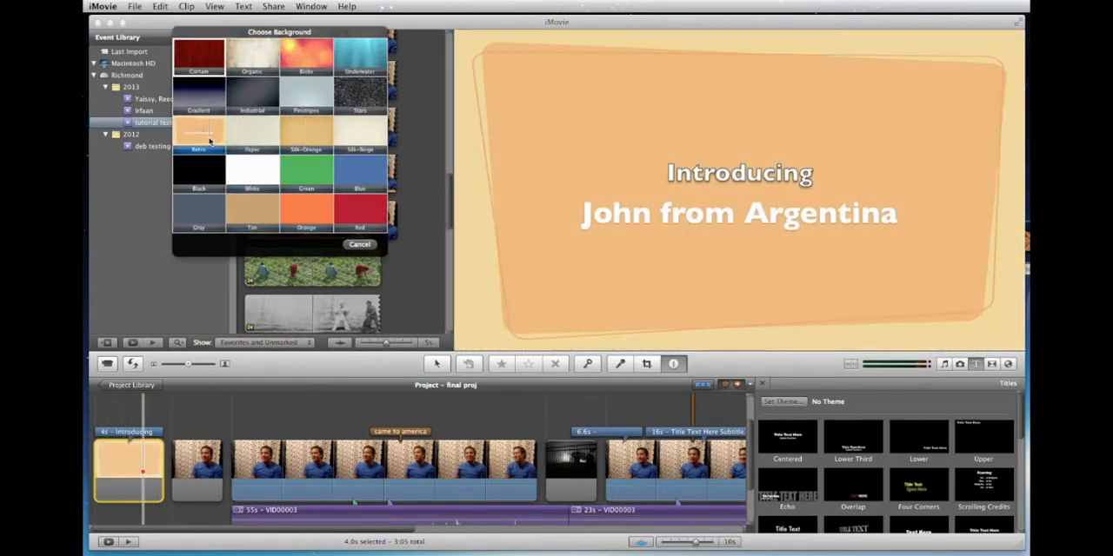
pyautogui.click(242, 134)
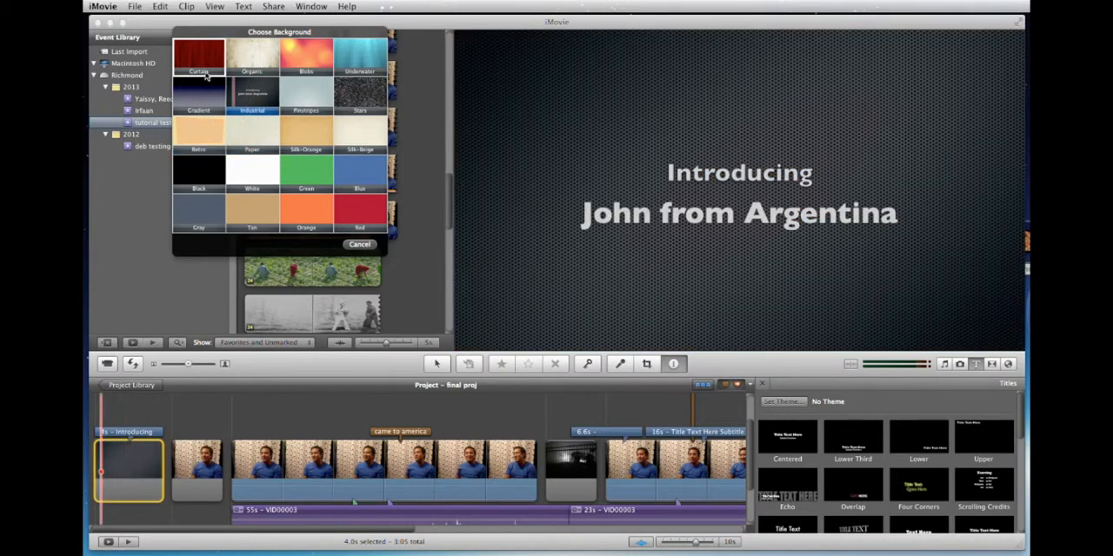
pyautogui.click(203, 68)
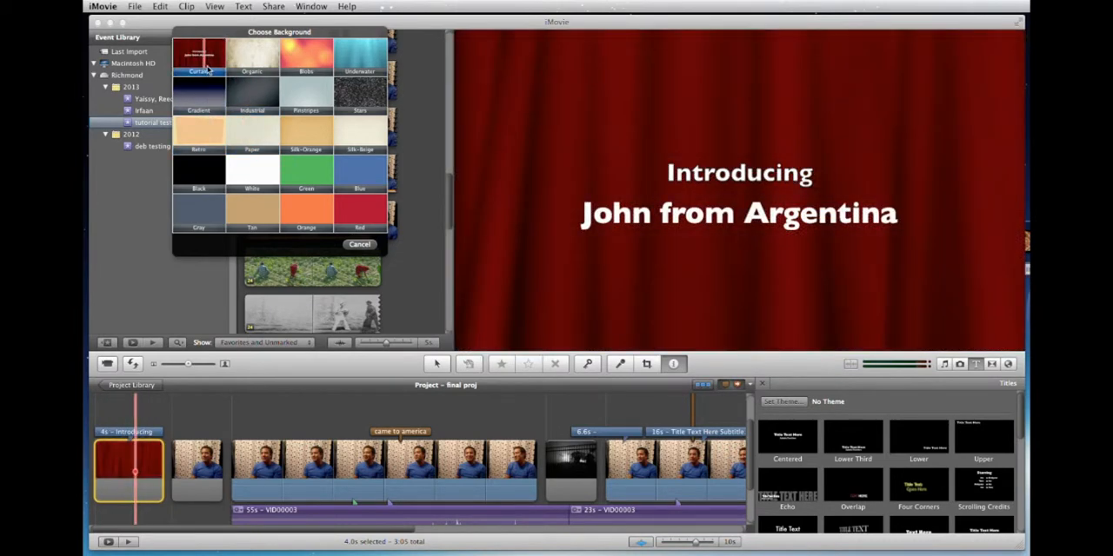
pyautogui.click(243, 63)
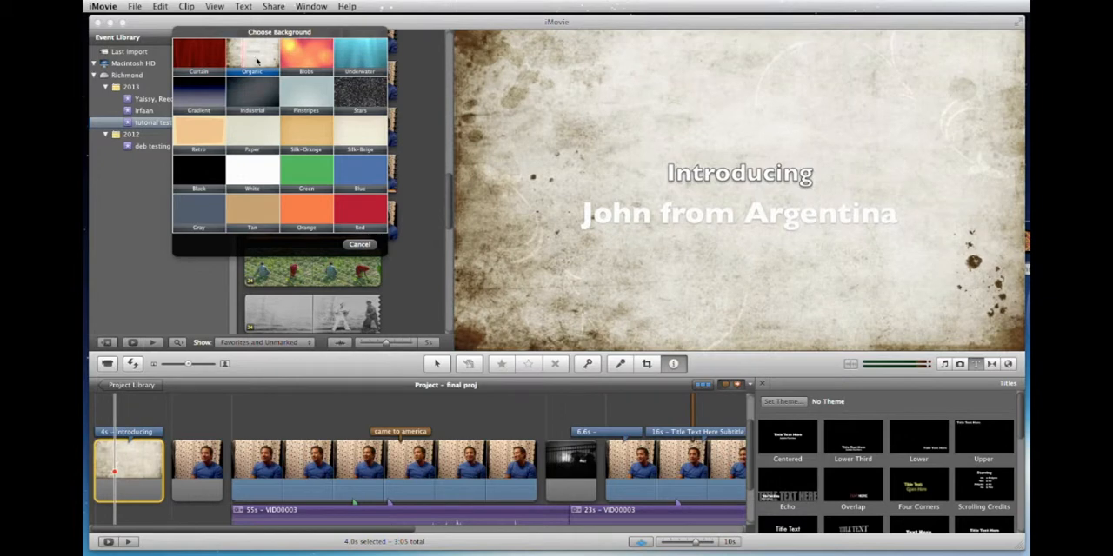
pyautogui.click(346, 219)
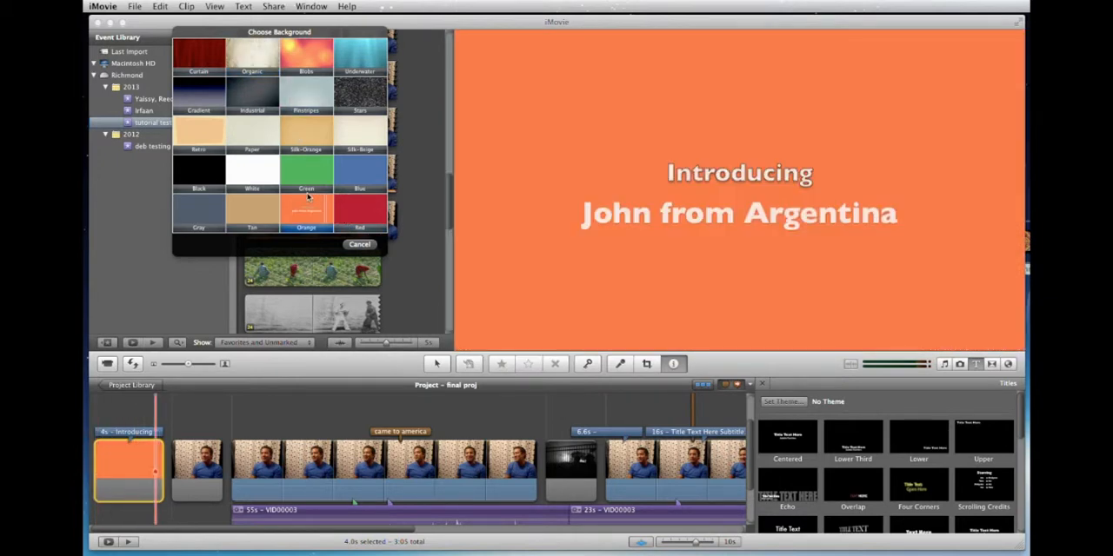
# Set the opening title's background to Stars and play the title back from the start of the project.
pyautogui.click(354, 102)
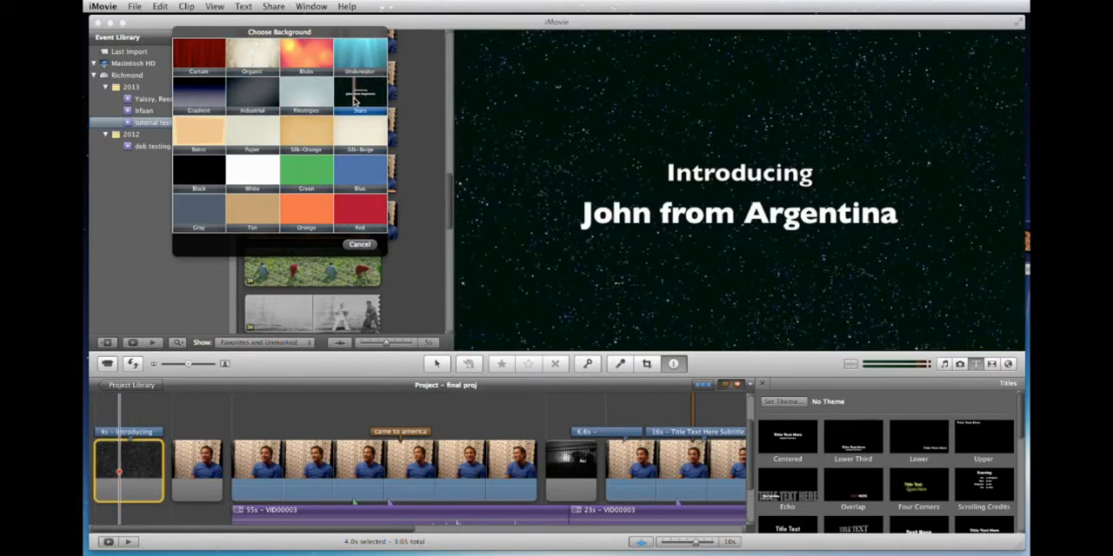
pyautogui.click(354, 101)
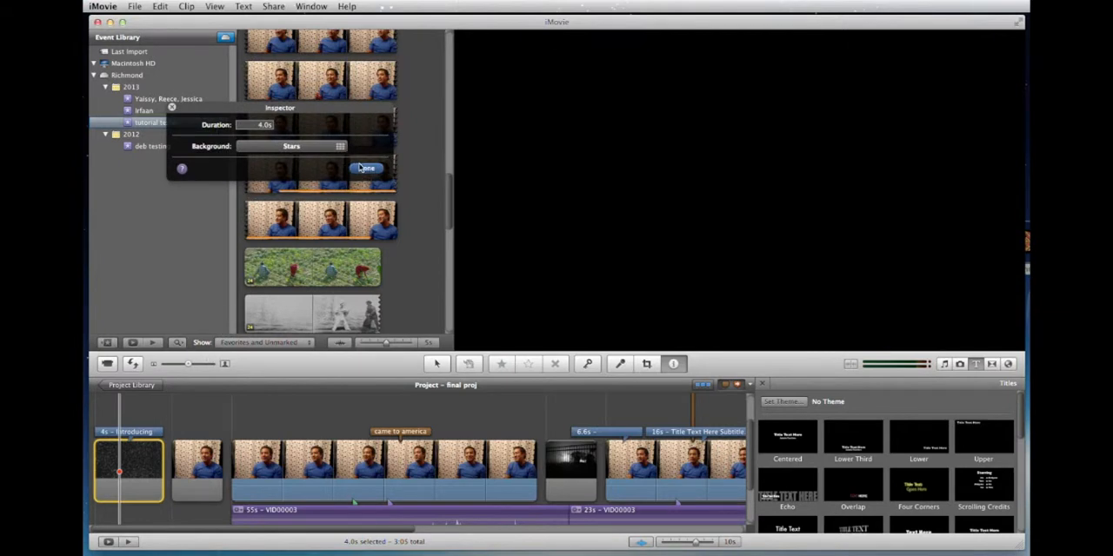
pyautogui.click(365, 168)
pyautogui.click(94, 410)
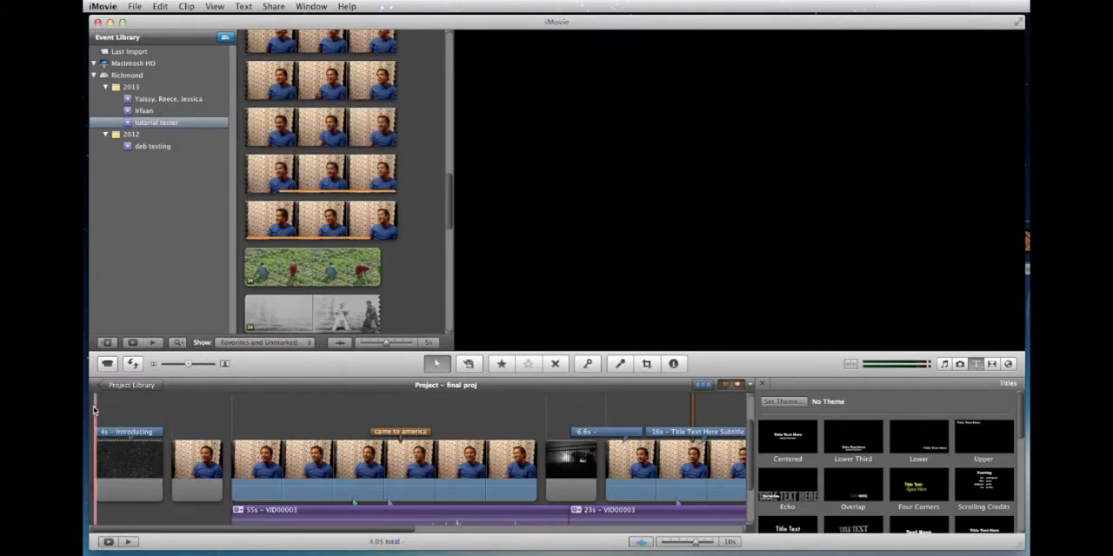
pyautogui.press('space')
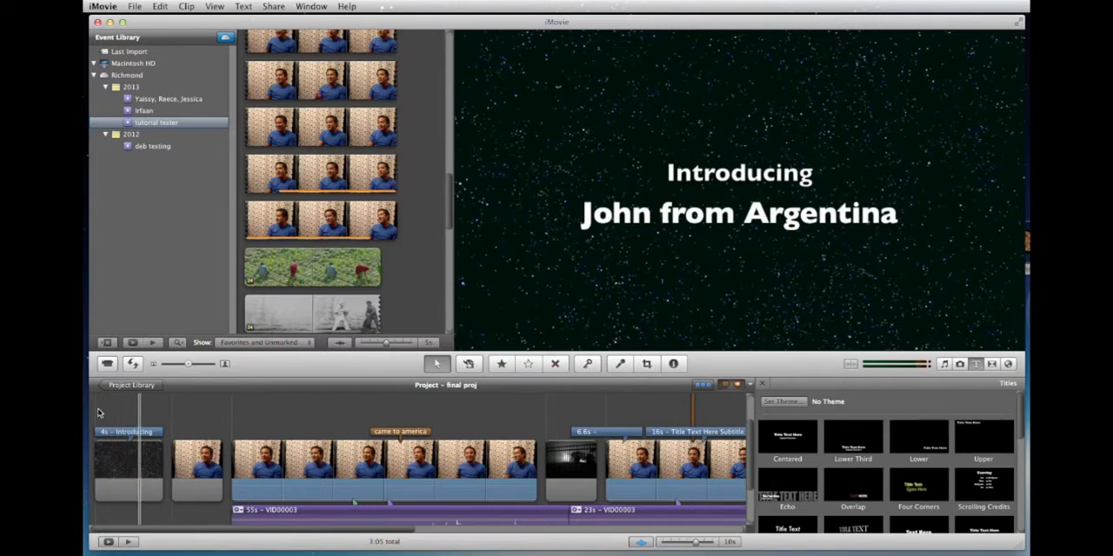
pyautogui.press('space')
pyautogui.click(102, 411)
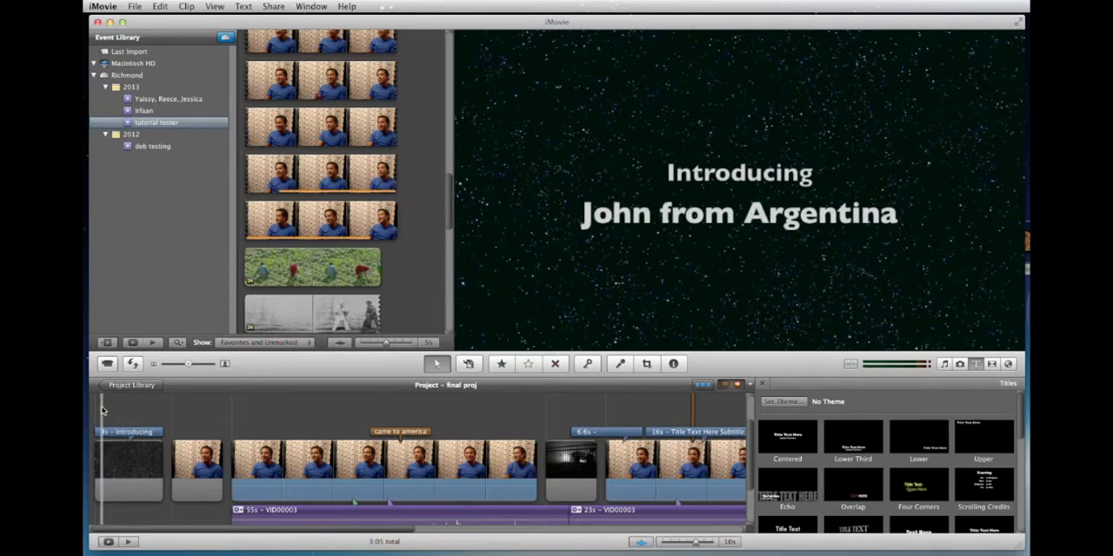